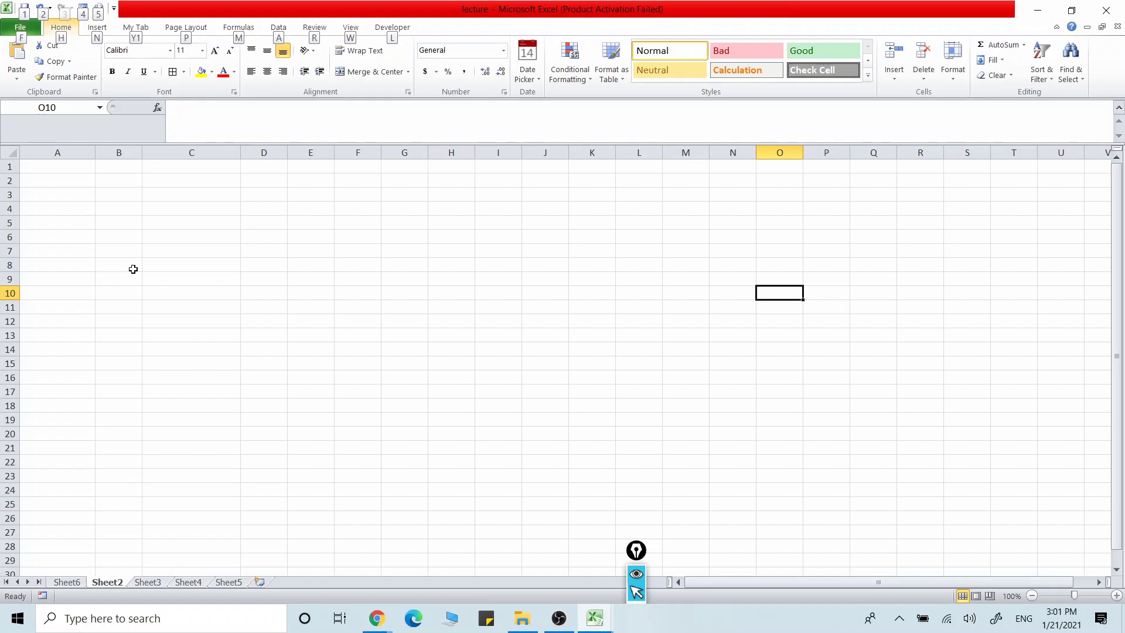
# Enter the header Month in cell A2.
pyautogui.click(292, 281)
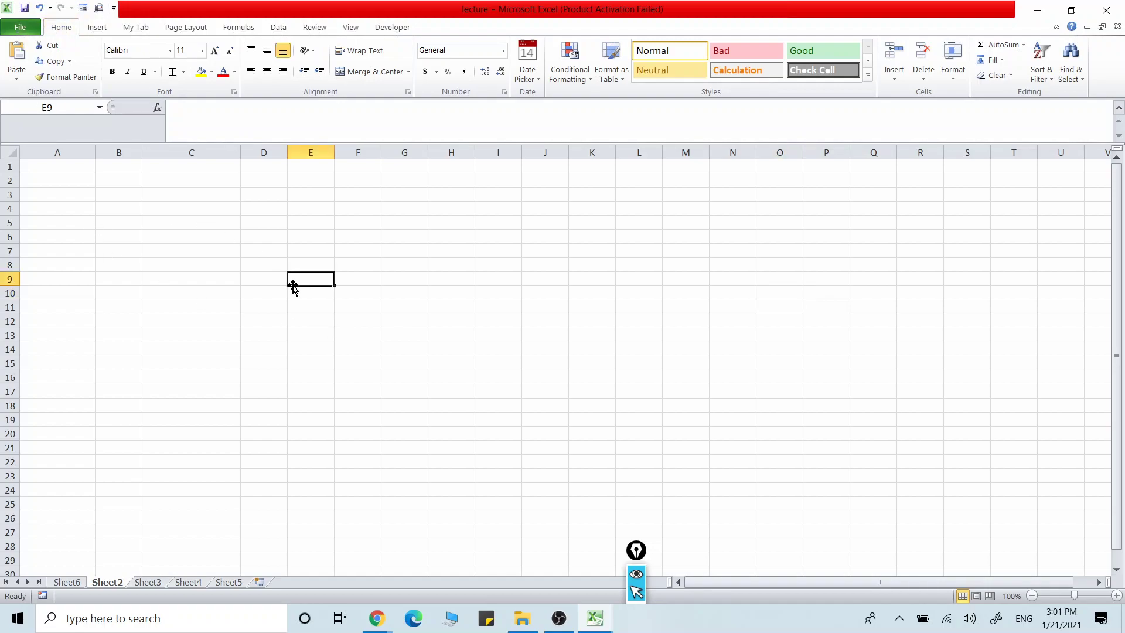
pyautogui.click(74, 178)
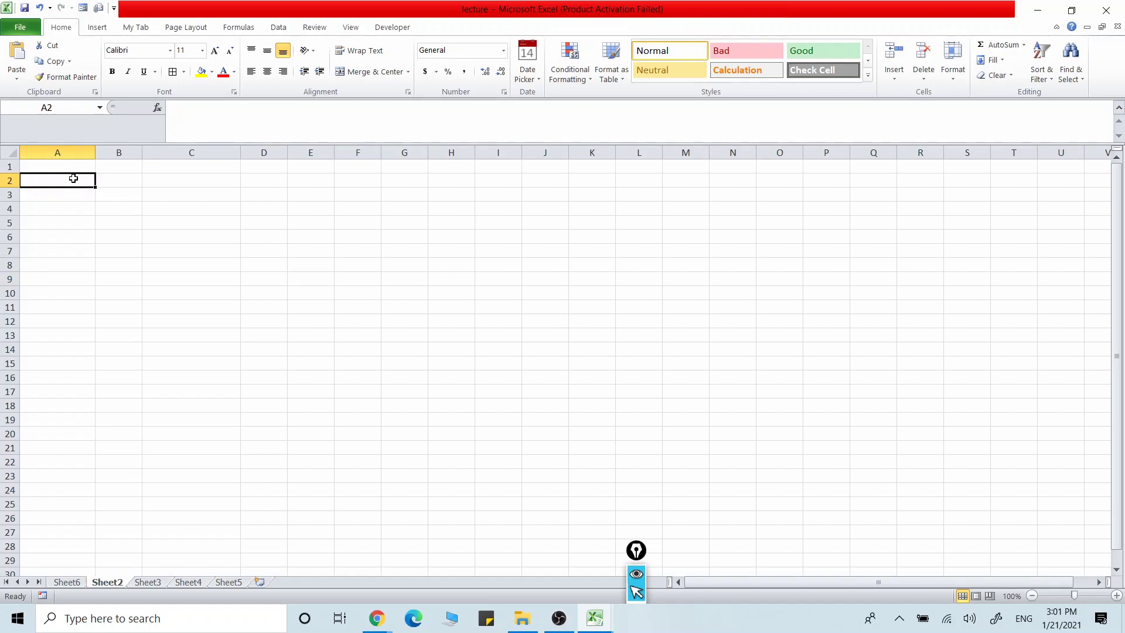
pyautogui.click(71, 207)
pyautogui.click(82, 182)
pyautogui.doubleClick(82, 181)
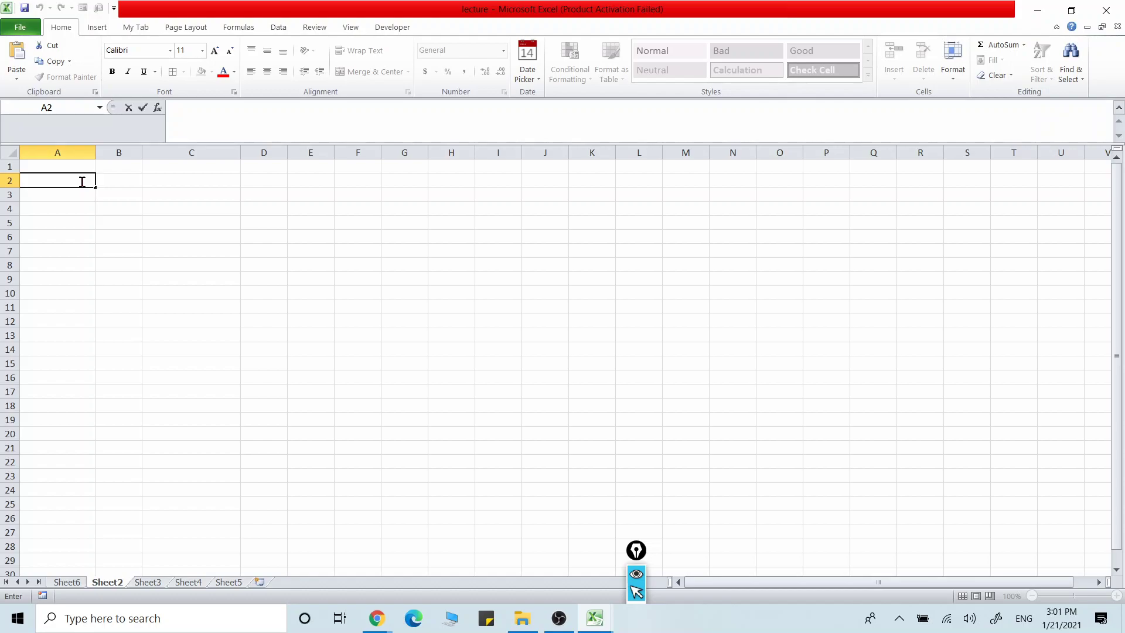
pyautogui.write('Month')
# Enter the header Product A Sales in cell B2 and widen column B to fit it.
pyautogui.click(122, 178)
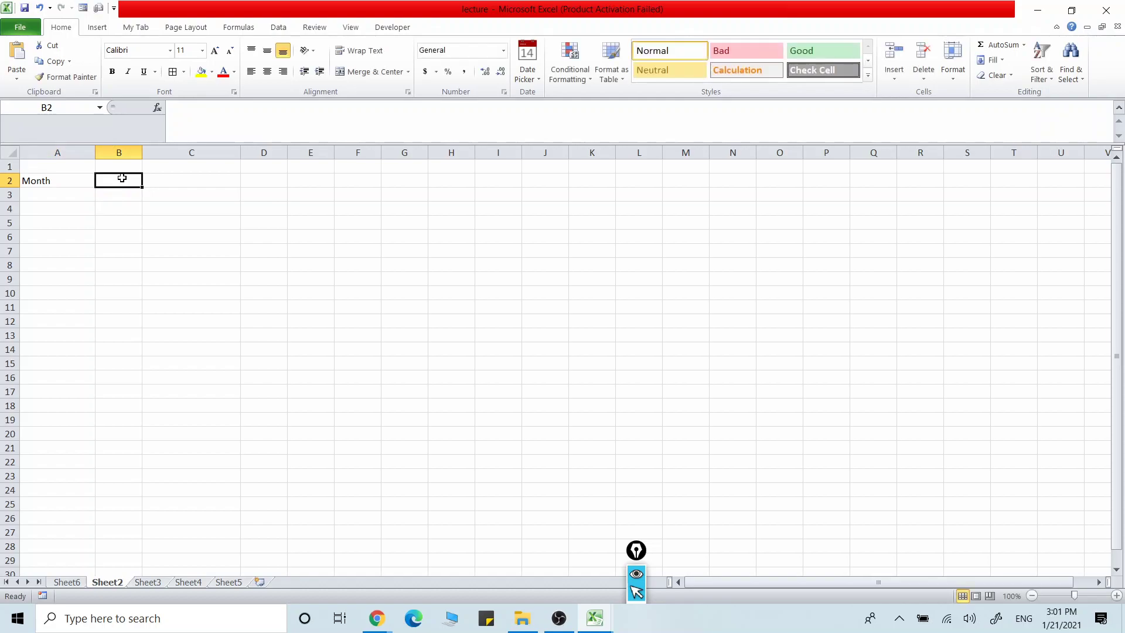
pyautogui.click(51, 182)
pyautogui.click(114, 180)
pyautogui.write('Pr')
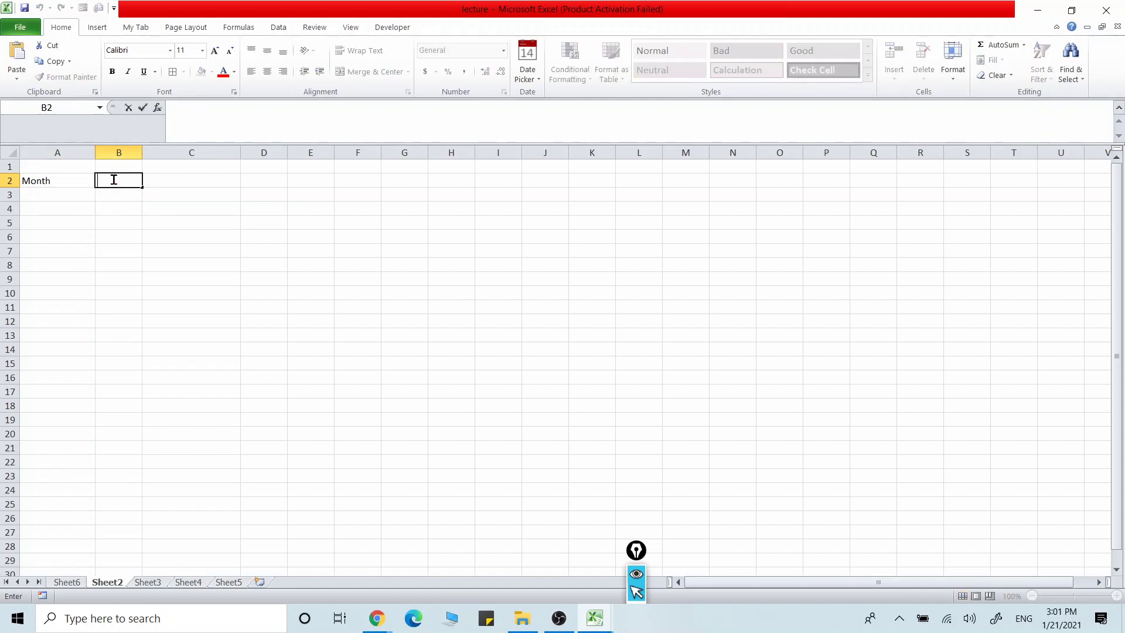
pyautogui.write('oduct A Sales')
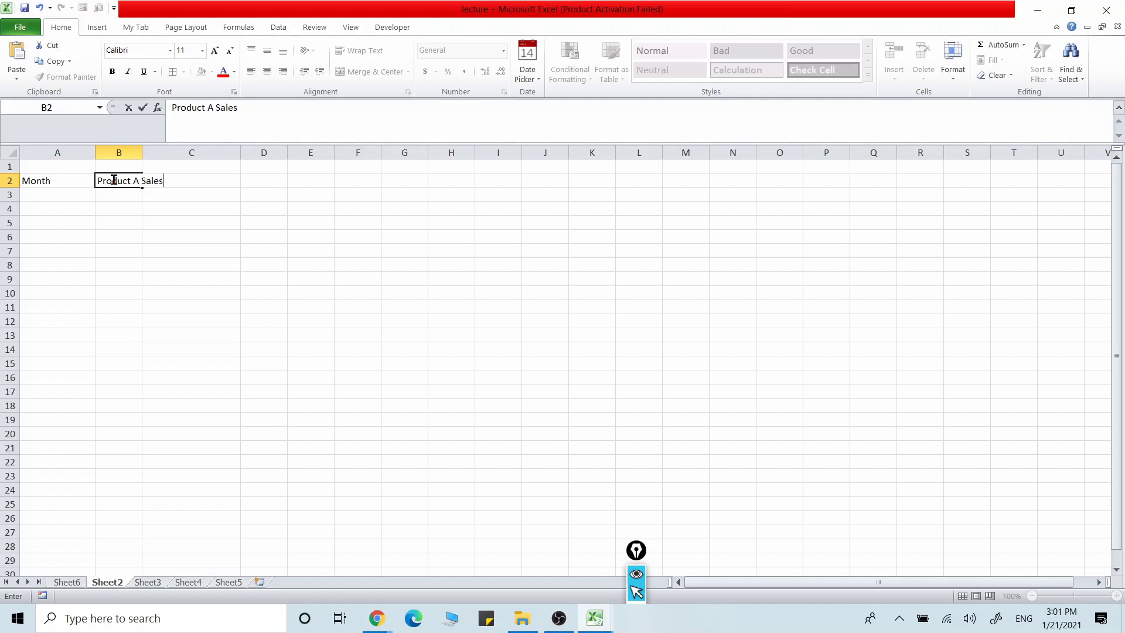
pyautogui.click(187, 222)
pyautogui.moveTo(143, 153); pyautogui.dragTo(177, 153)
# Copy the Product A Sales header into cell C2 and change it to Product B Sales.
pyautogui.click(163, 179)
pyautogui.hotkey('ctrl', 'c')
pyautogui.click(228, 182)
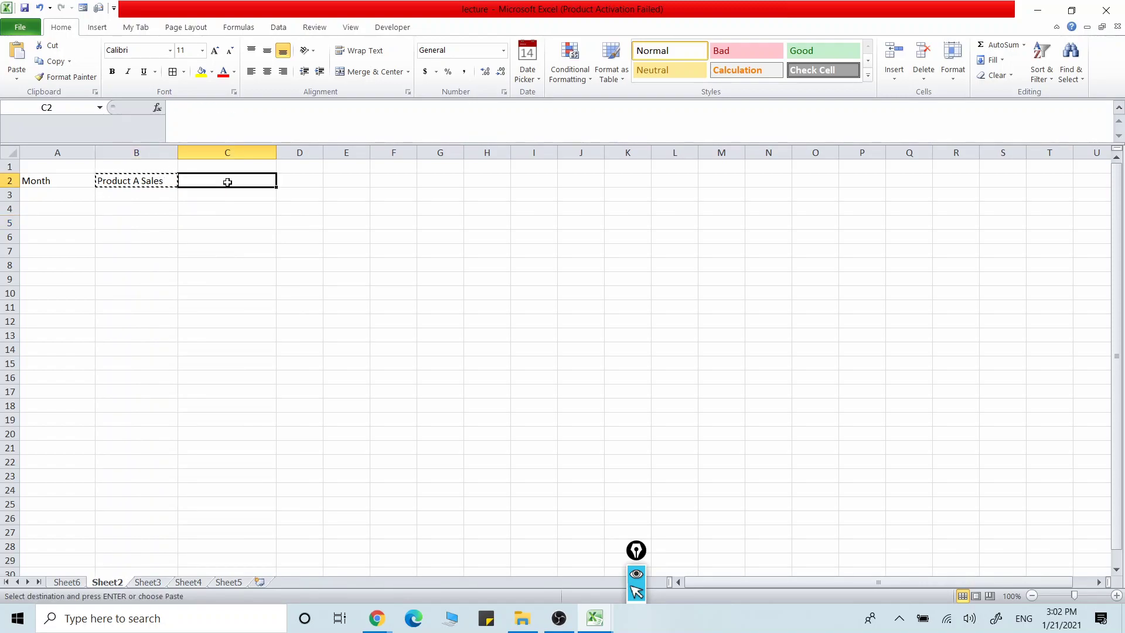
pyautogui.hotkey('ctrl', 'v')
pyautogui.doubleClick(233, 181)
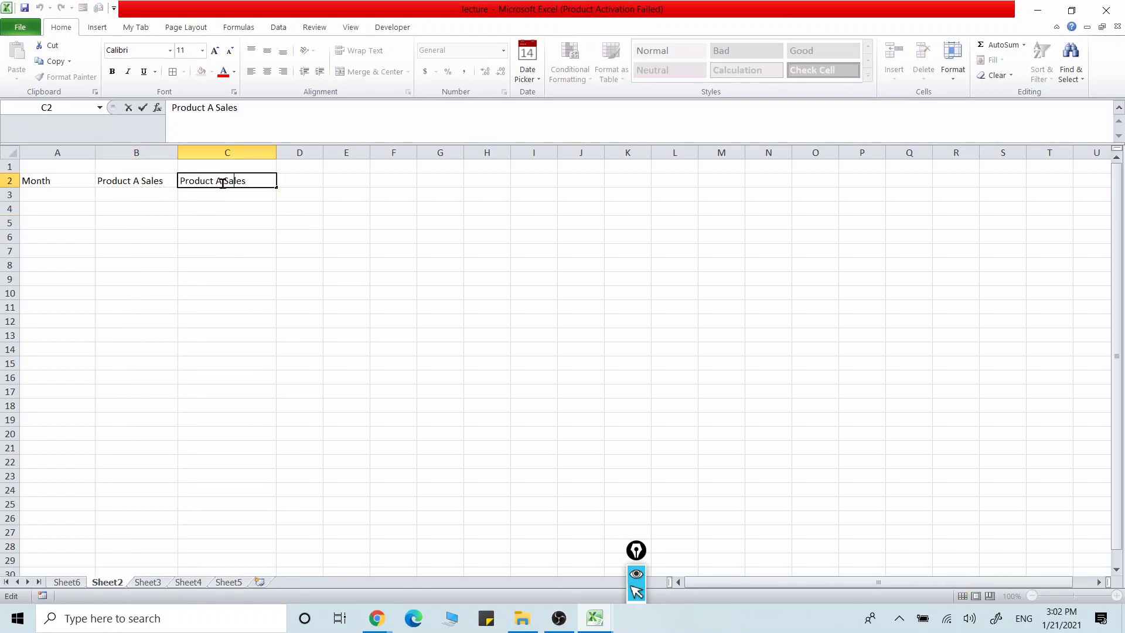
pyautogui.press('BackSpace')
pyautogui.write('B')
pyautogui.click(342, 247)
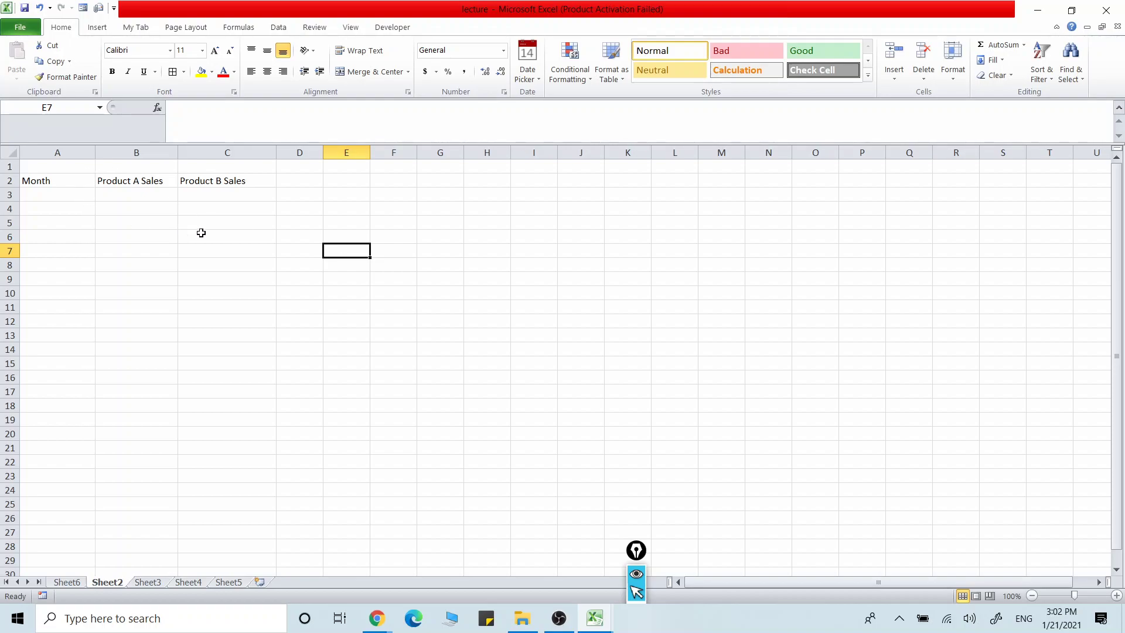
# Enter January in cell A3 and February in cell A4 under the Month header.
pyautogui.click(140, 198)
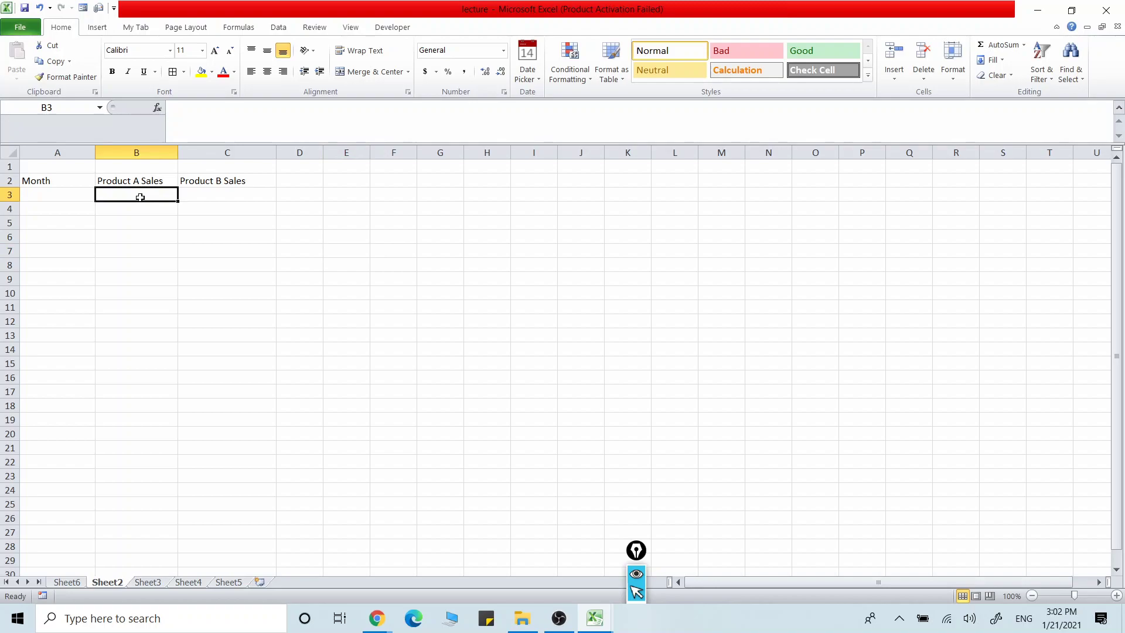
pyautogui.click(62, 183)
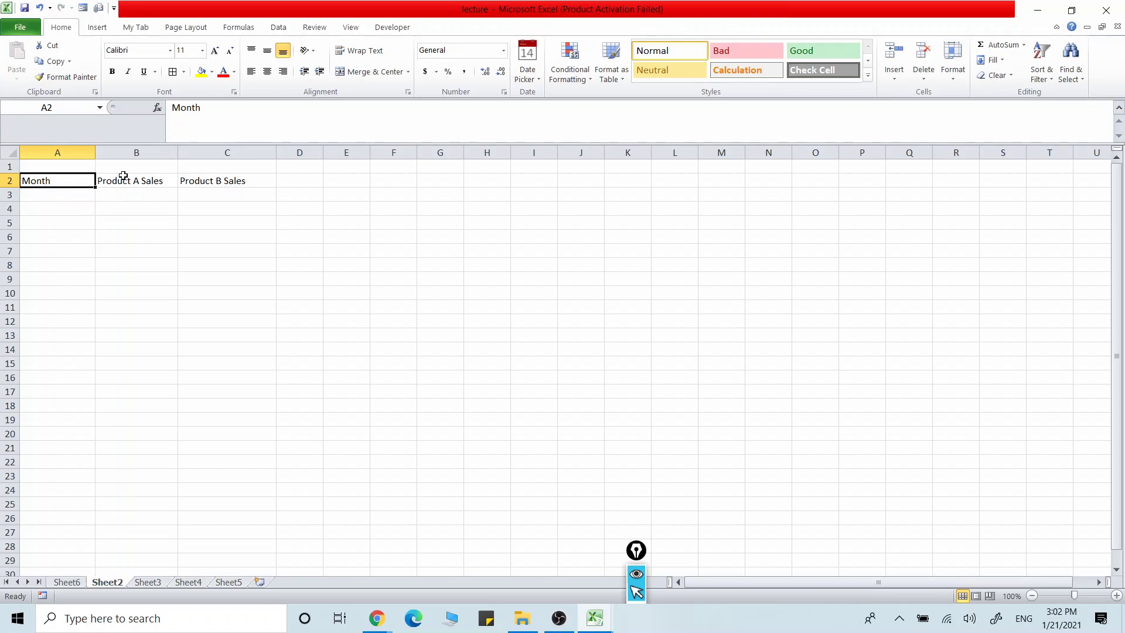
pyautogui.click(61, 198)
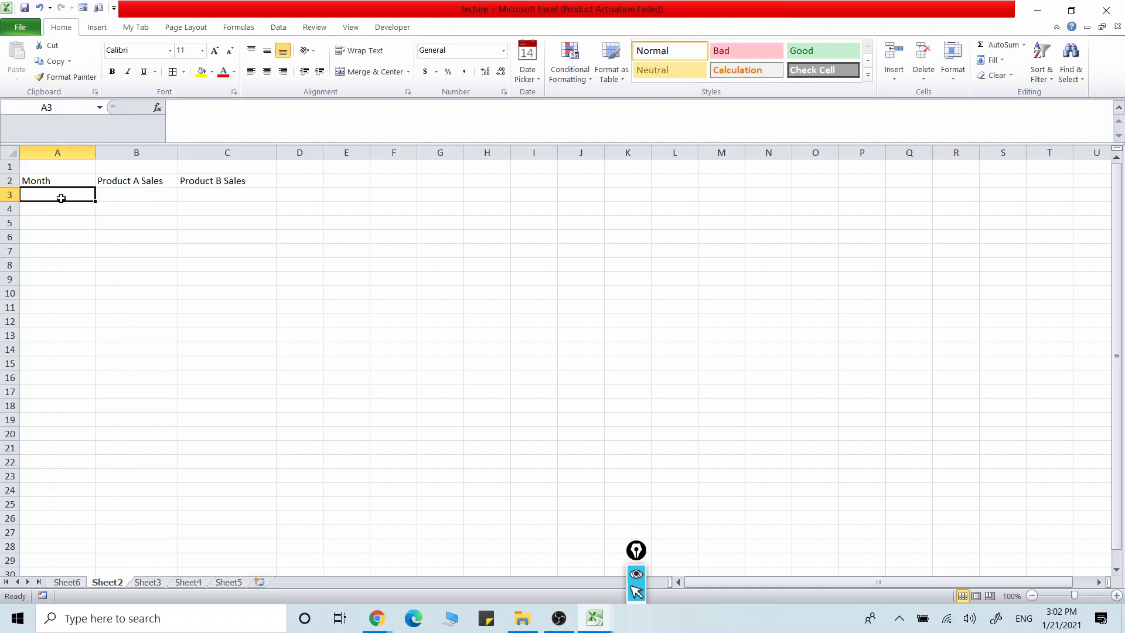
pyautogui.write('Ja')
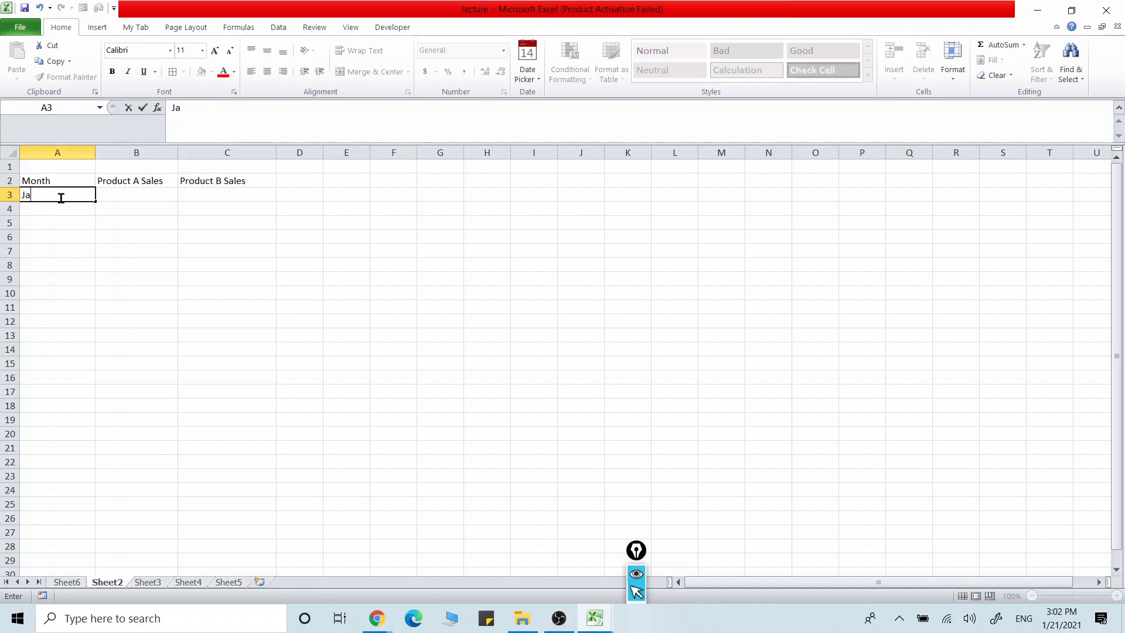
pyautogui.write('nuary')
pyautogui.click(56, 208)
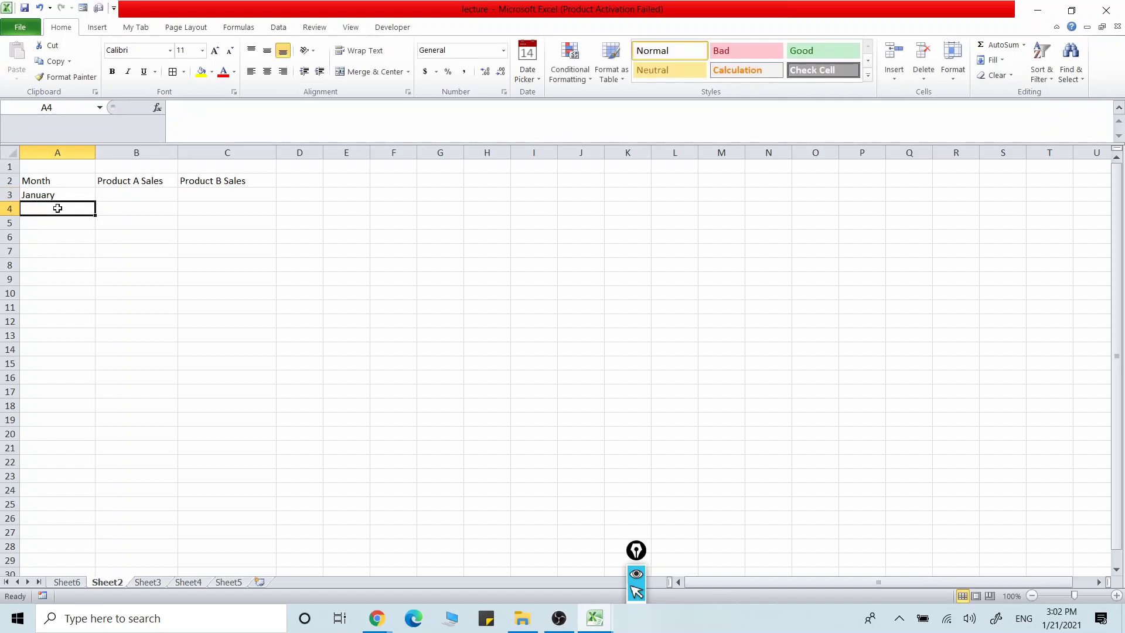
pyautogui.write('February')
pyautogui.click(166, 248)
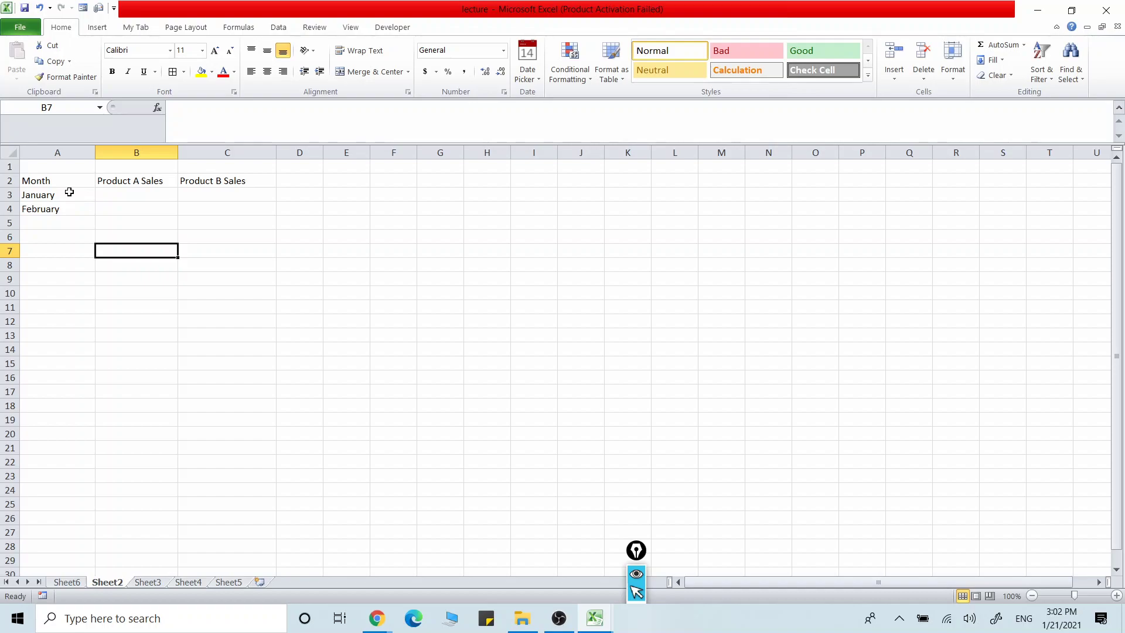
# Autofill the month series from January and February in A3:A4 down to December in A14.
pyautogui.moveTo(69, 192); pyautogui.dragTo(68, 210)
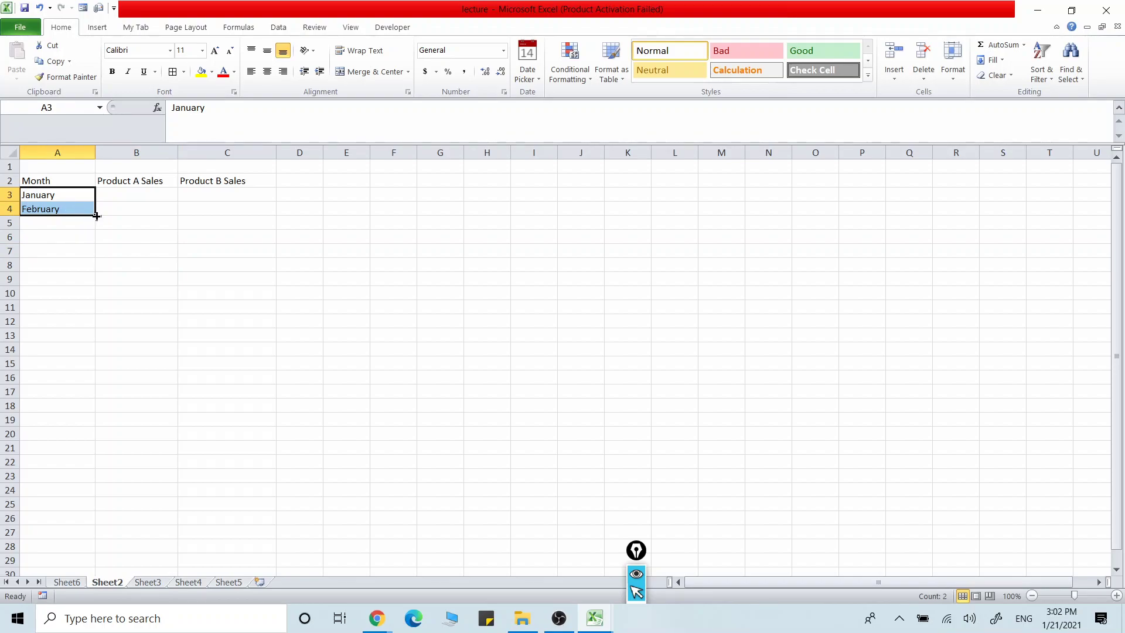
pyautogui.moveTo(93, 215); pyautogui.dragTo(76, 360)
pyautogui.click(127, 333)
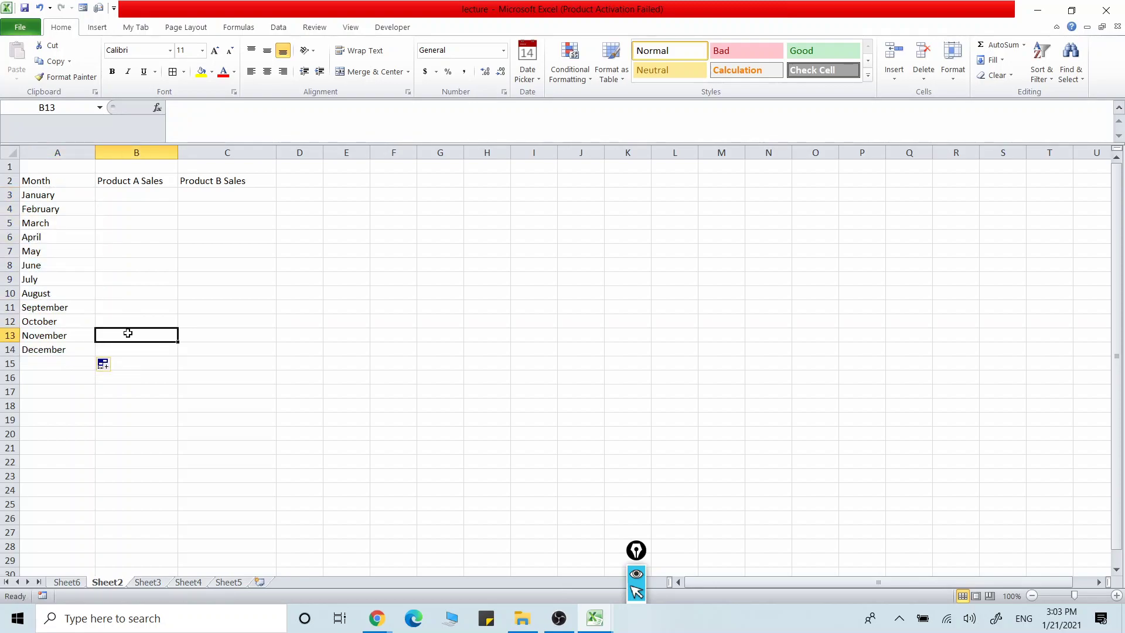
pyautogui.click(116, 420)
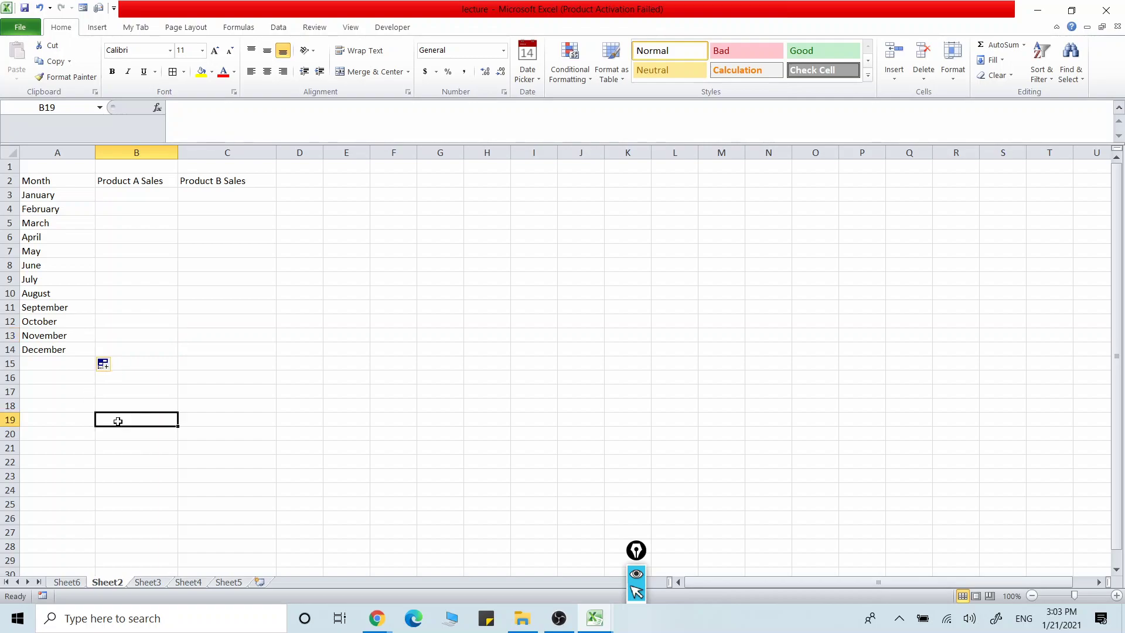
pyautogui.moveTo(78, 354); pyautogui.dragTo(56, 194)
pyautogui.click(150, 309)
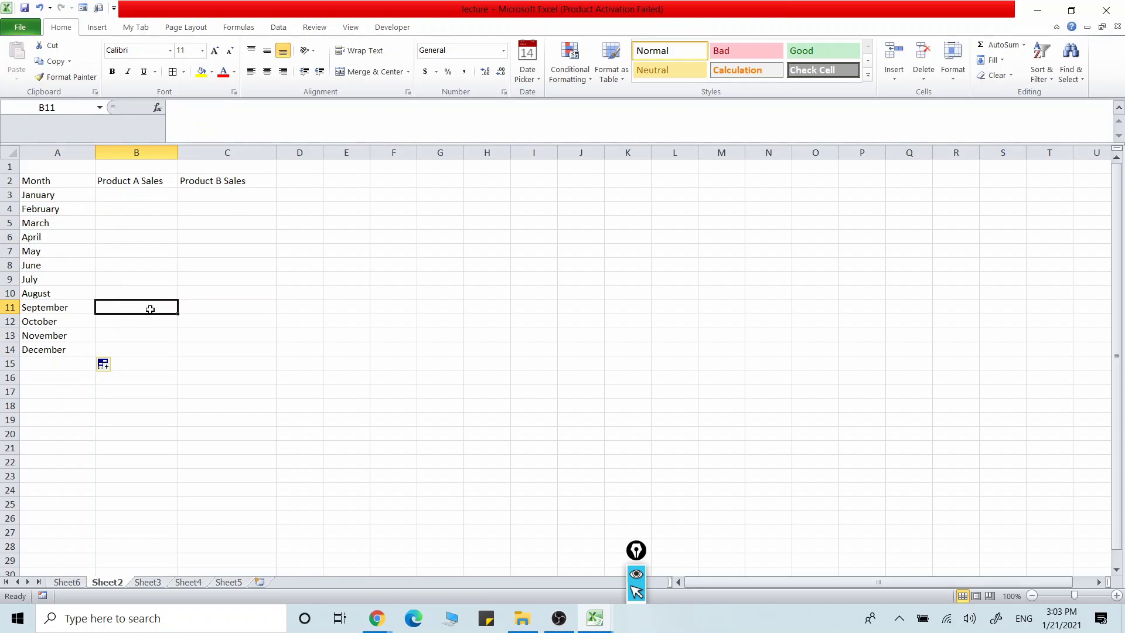
# Change the autofill option for the filled months to Copy Cells.
pyautogui.moveTo(77, 193); pyautogui.dragTo(75, 207)
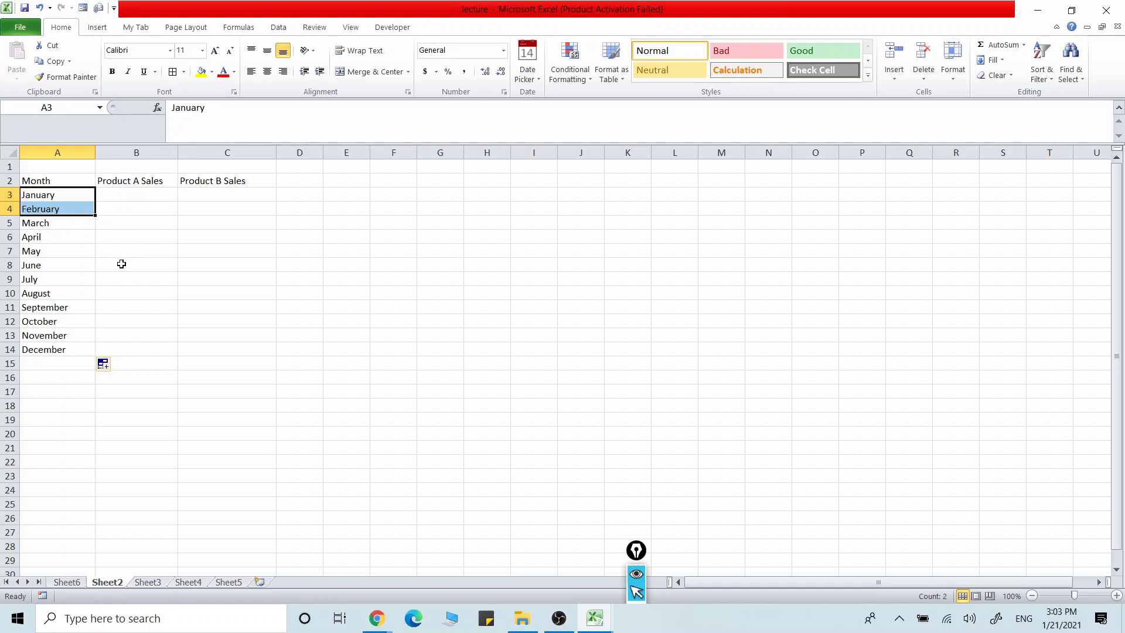
pyautogui.click(116, 365)
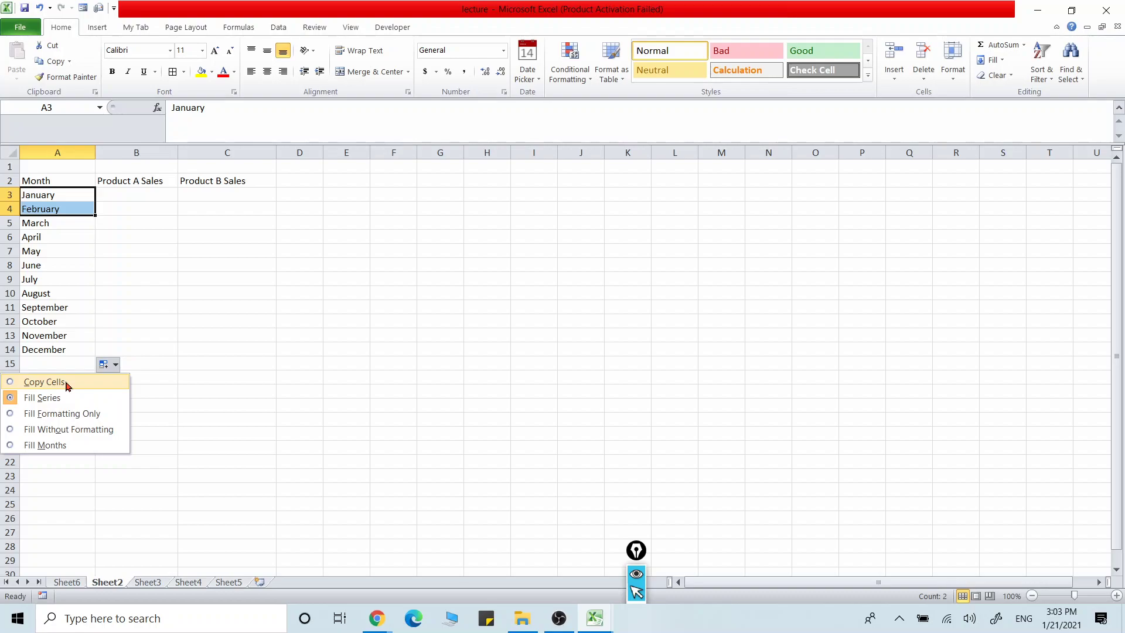
pyautogui.click(44, 382)
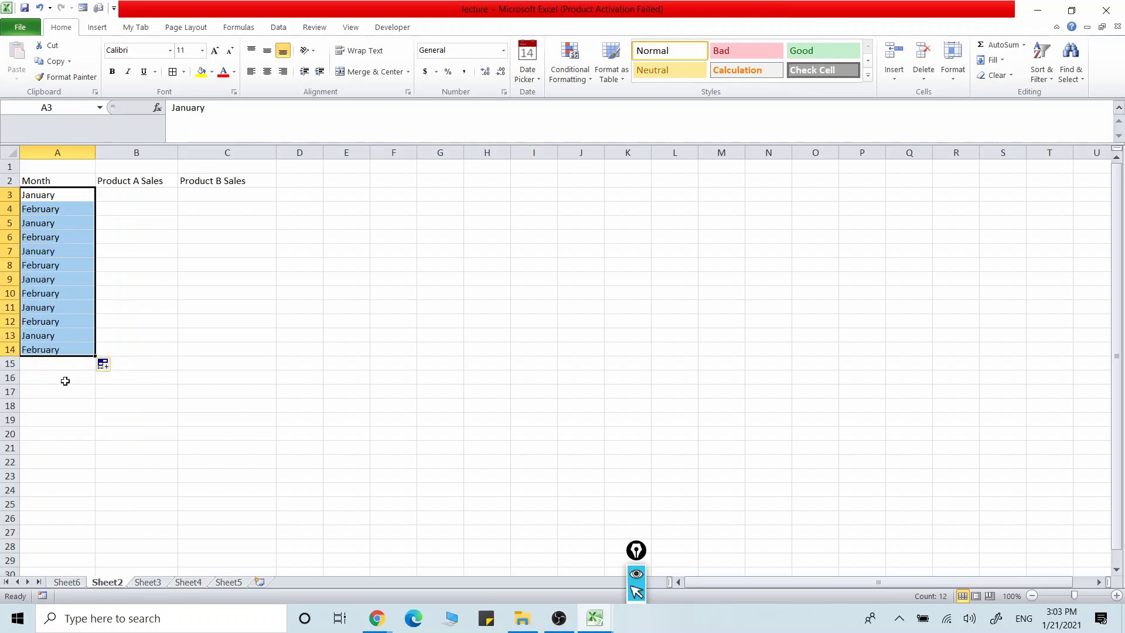
pyautogui.click(204, 302)
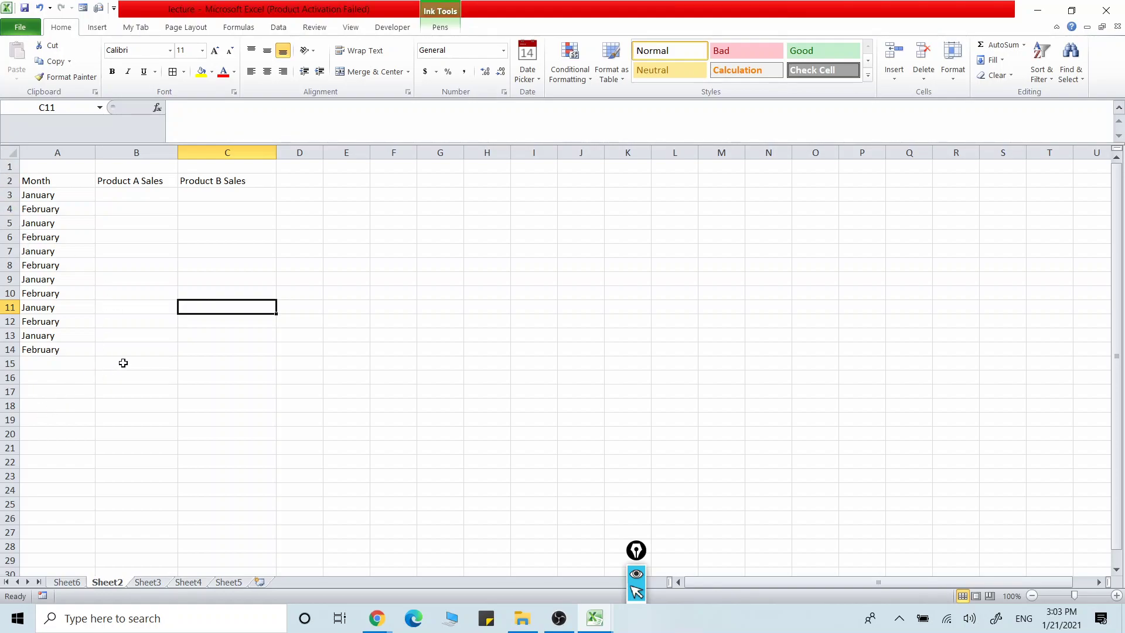
# Clear the repeated January and February entries from A5:A14.
pyautogui.click(85, 350)
pyautogui.moveTo(77, 194); pyautogui.dragTo(65, 363)
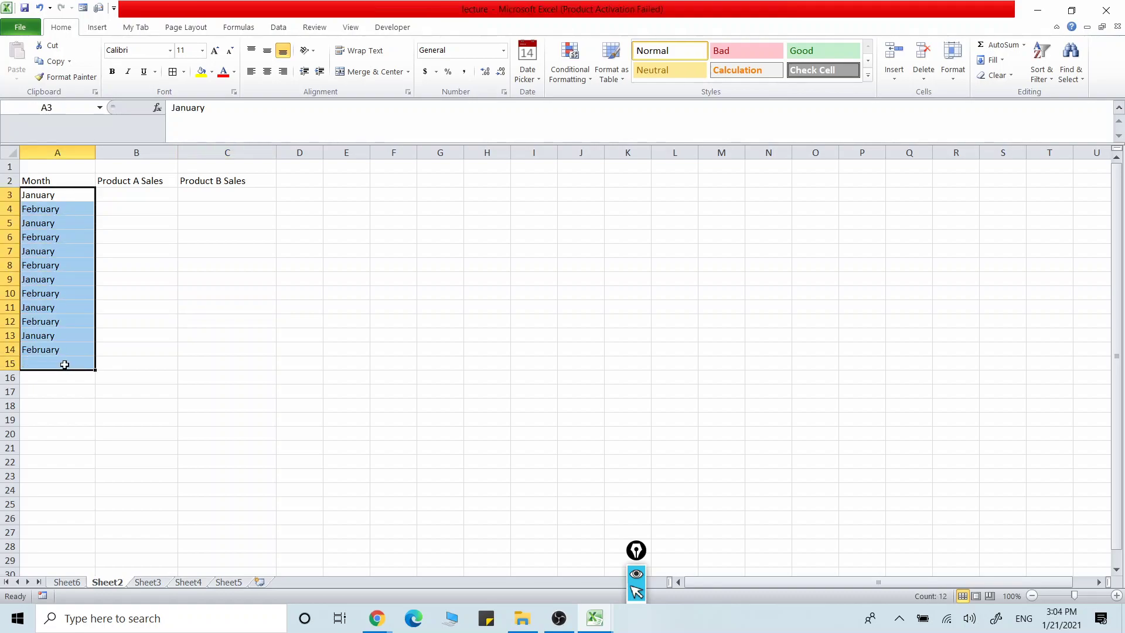
pyautogui.click(72, 337)
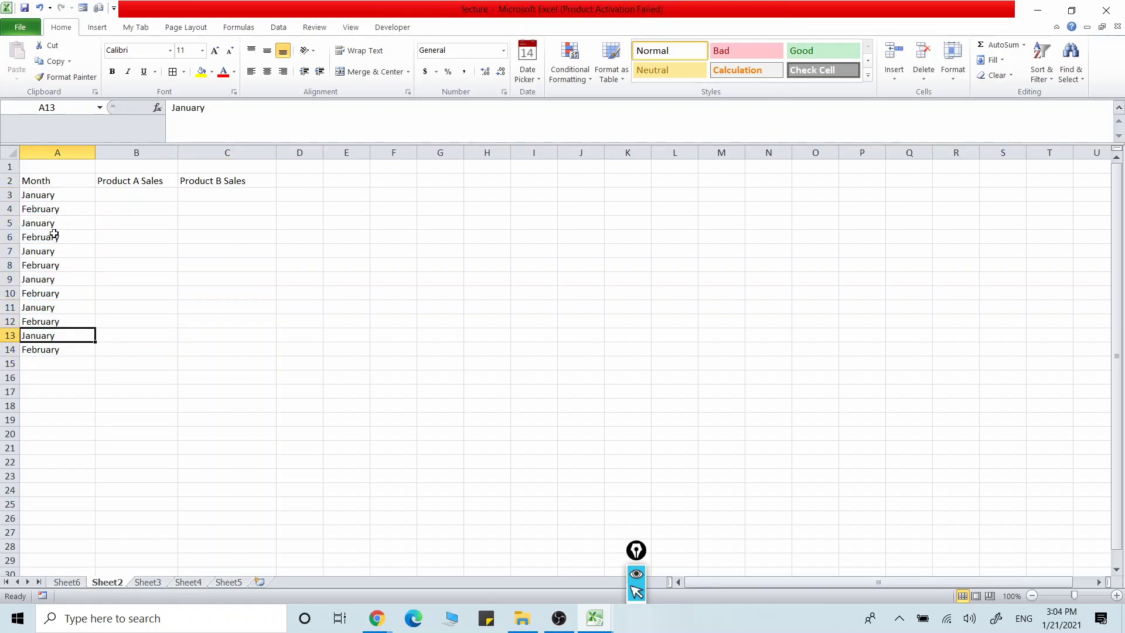
pyautogui.moveTo(55, 223); pyautogui.dragTo(43, 350)
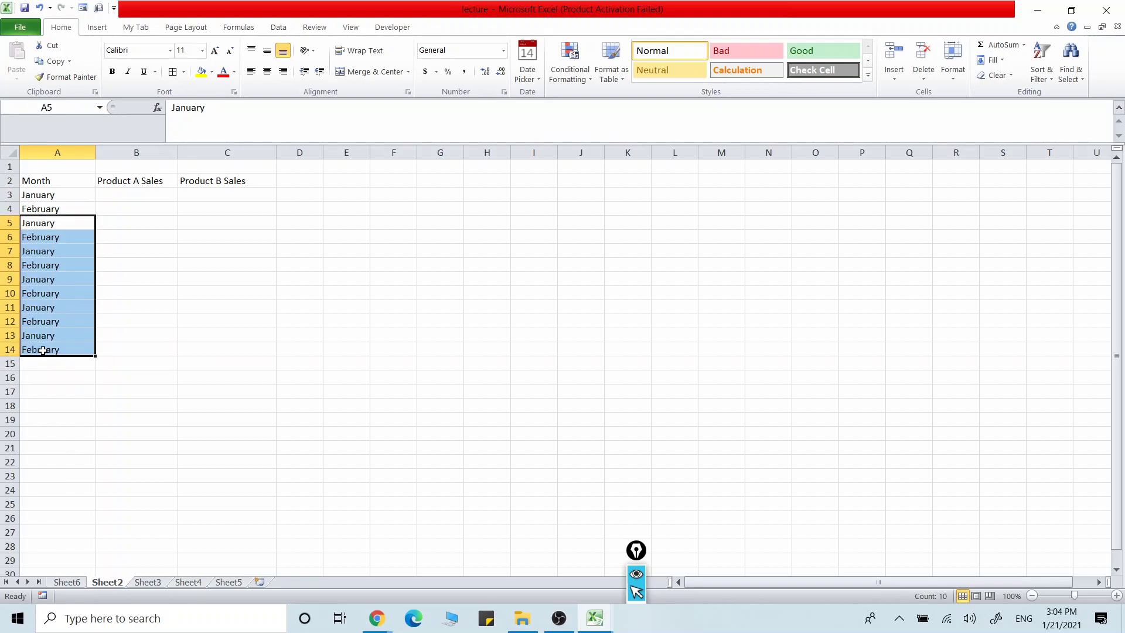
pyautogui.press('Delete')
# Apply a blue fill colour to the January and February cells A3:A4.
pyautogui.moveTo(59, 195); pyautogui.dragTo(63, 212)
pyautogui.click(211, 71)
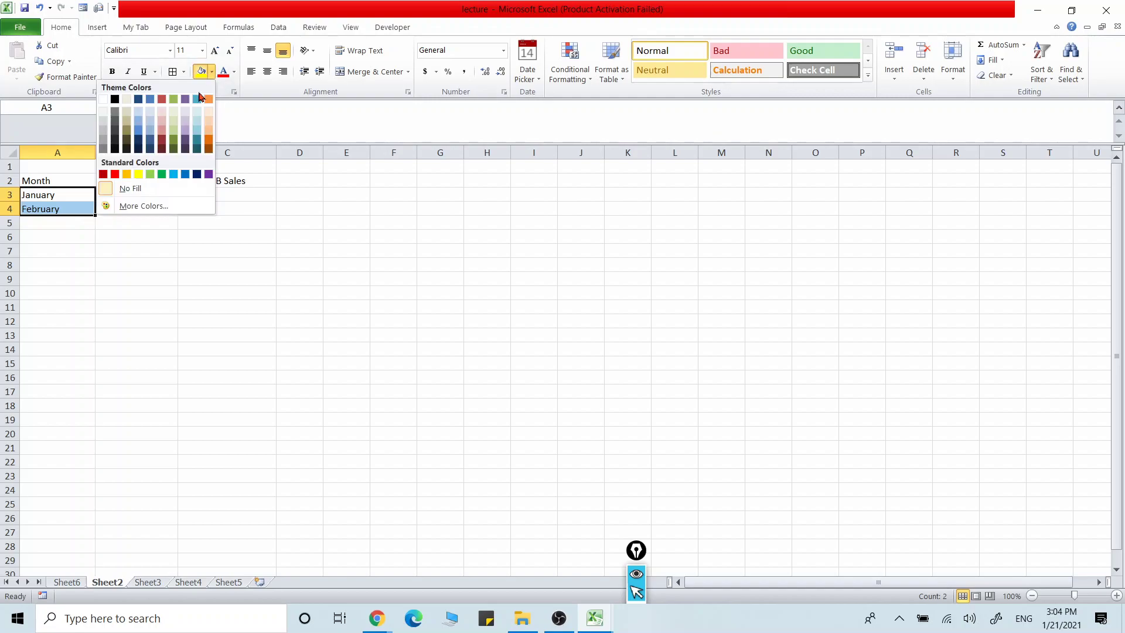
pyautogui.click(140, 134)
pyautogui.click(130, 329)
# Autofill the blue January and February cells down to A16, and clear the extra month names from A15:A16.
pyautogui.moveTo(75, 198); pyautogui.dragTo(50, 379)
pyautogui.click(162, 348)
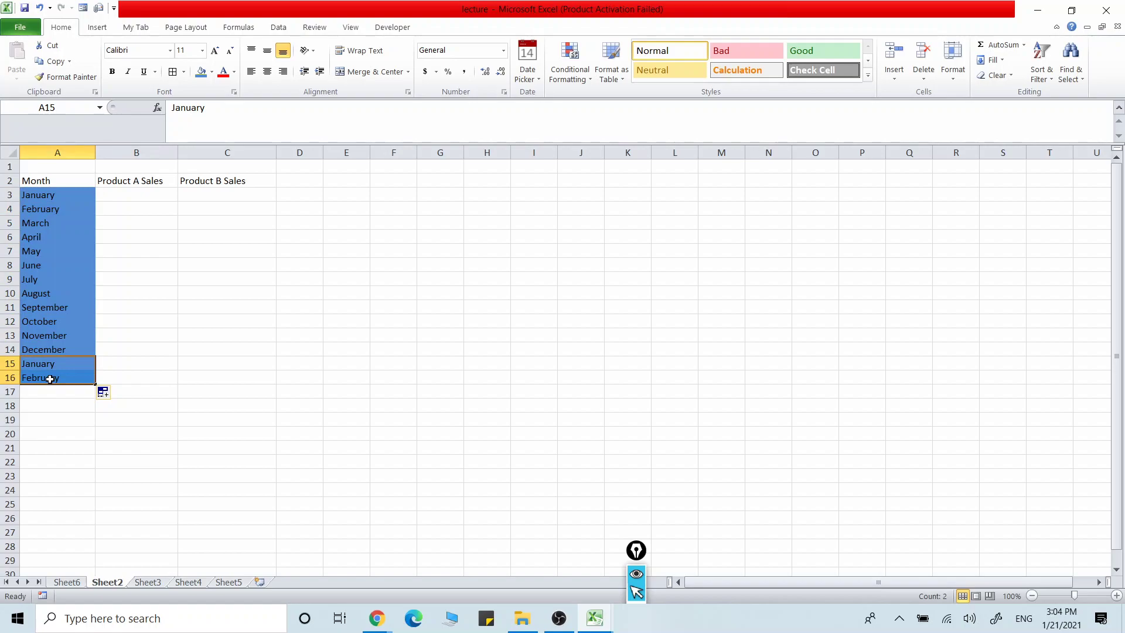
pyautogui.press('Delete')
pyautogui.click(152, 335)
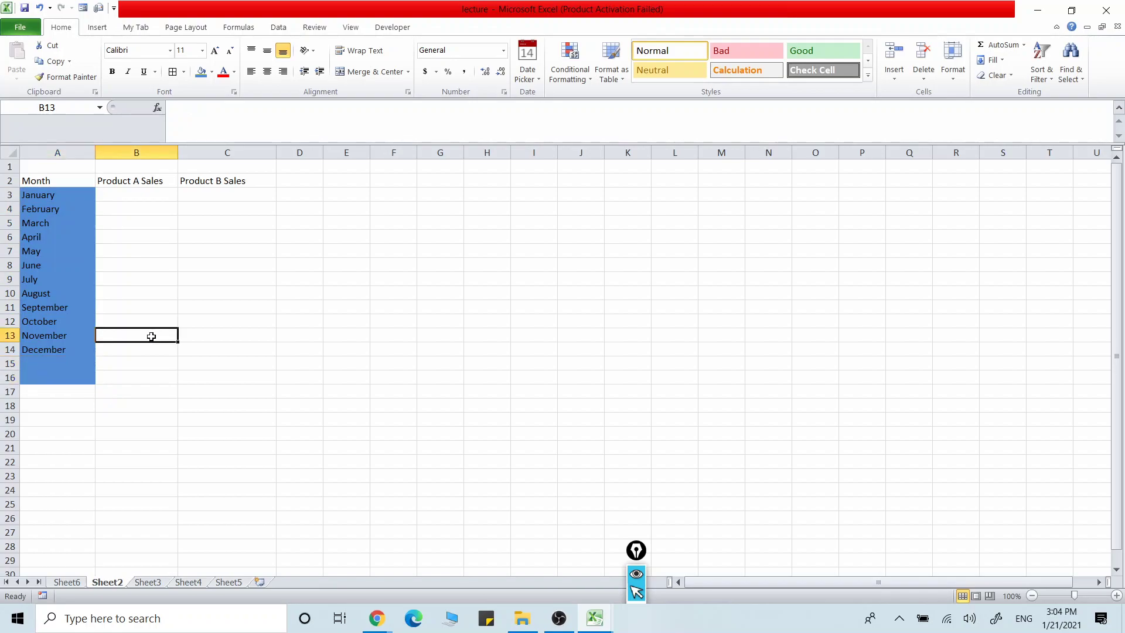
pyautogui.moveTo(65, 270); pyautogui.dragTo(68, 363)
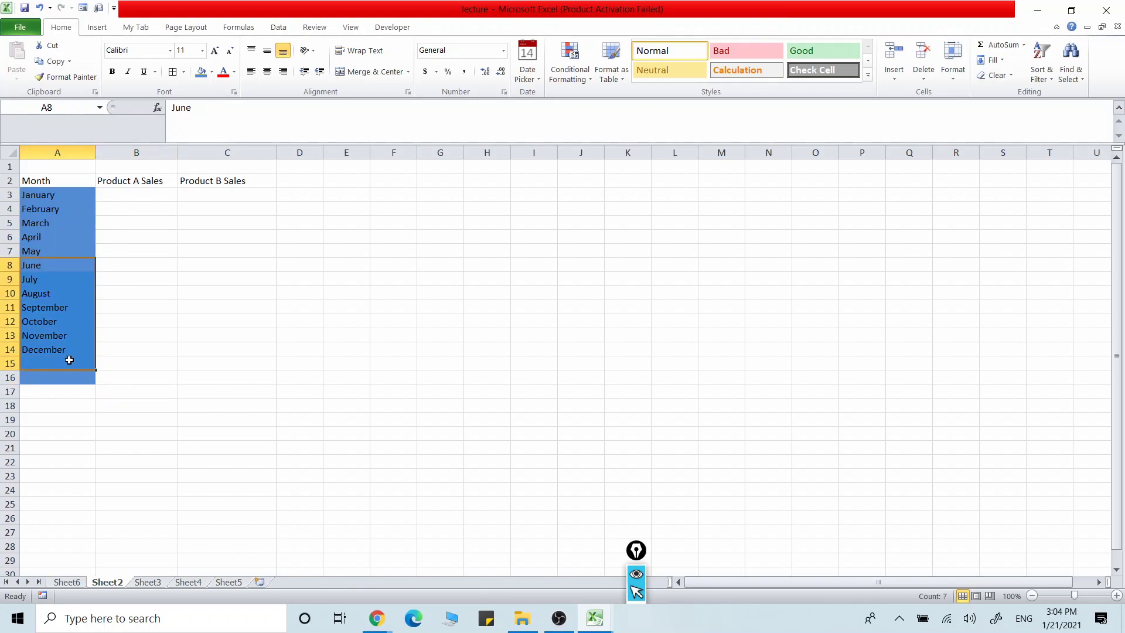
pyautogui.click(101, 394)
pyautogui.click(85, 377)
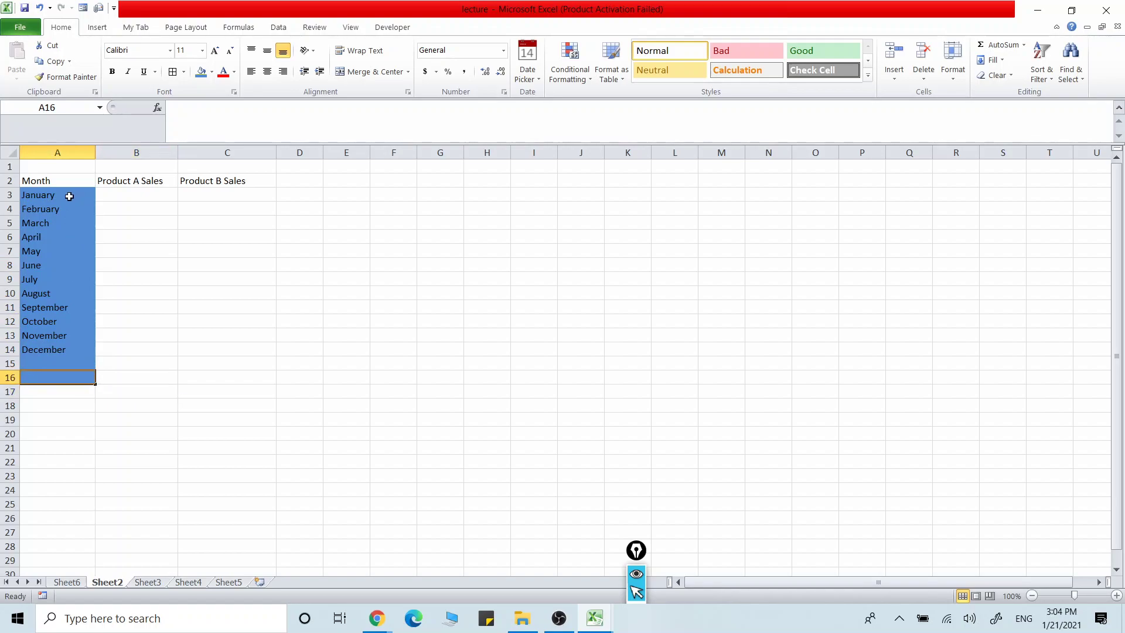
pyautogui.moveTo(66, 196); pyautogui.dragTo(61, 348)
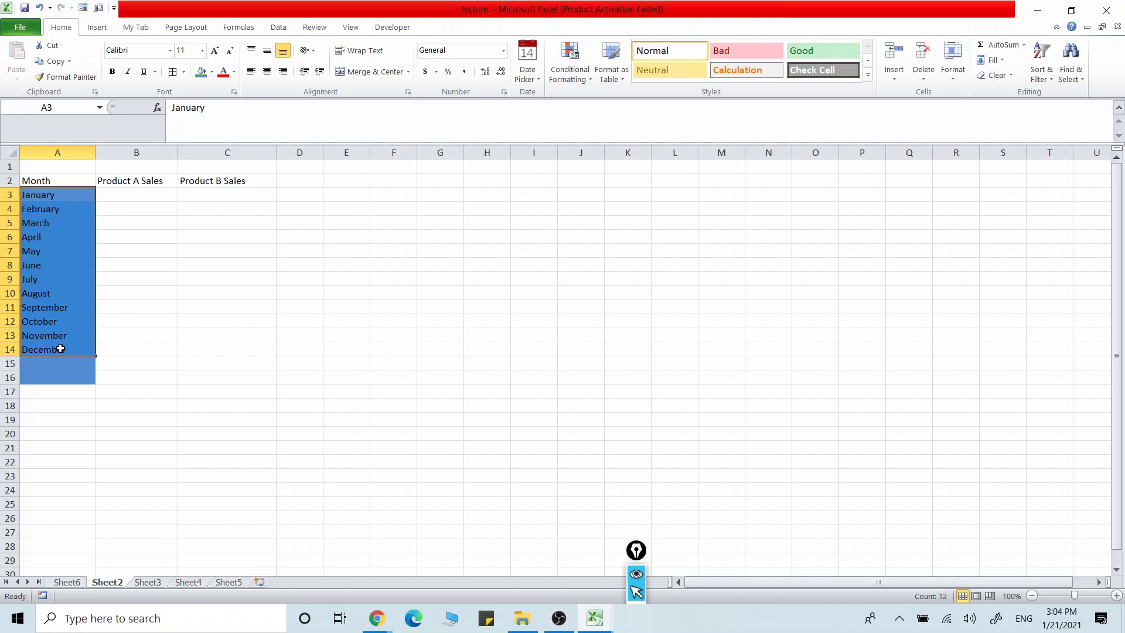
pyautogui.click(113, 361)
# Clear the month names March through December from A5:A14.
pyautogui.moveTo(84, 377)
pyautogui.mouseDown()
pyautogui.moveTo(61, 244)
pyautogui.moveTo(46, 228)
pyautogui.mouseUp()
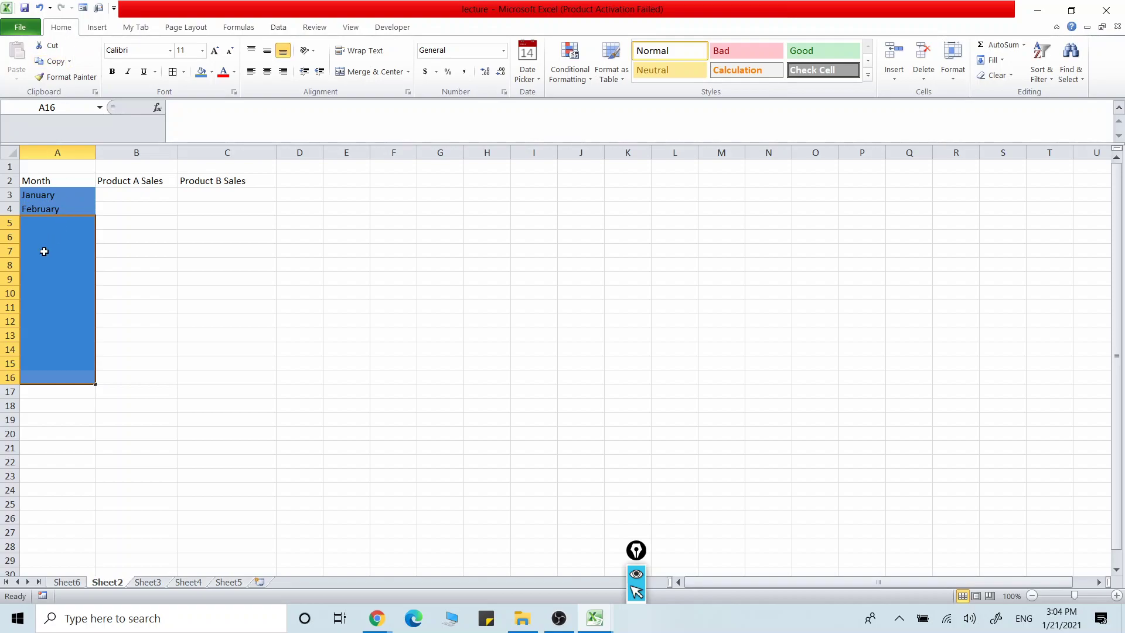
pyautogui.hotkey('ctrl', 'z')
pyautogui.click(68, 352)
pyautogui.moveTo(67, 351); pyautogui.dragTo(37, 226)
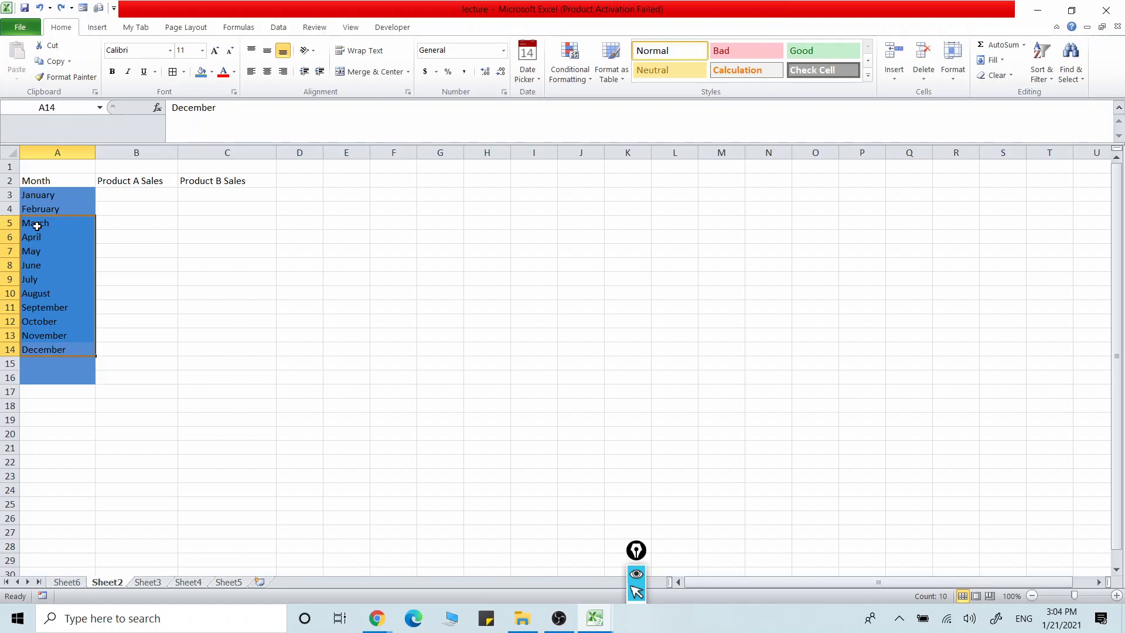
pyautogui.press('Delete')
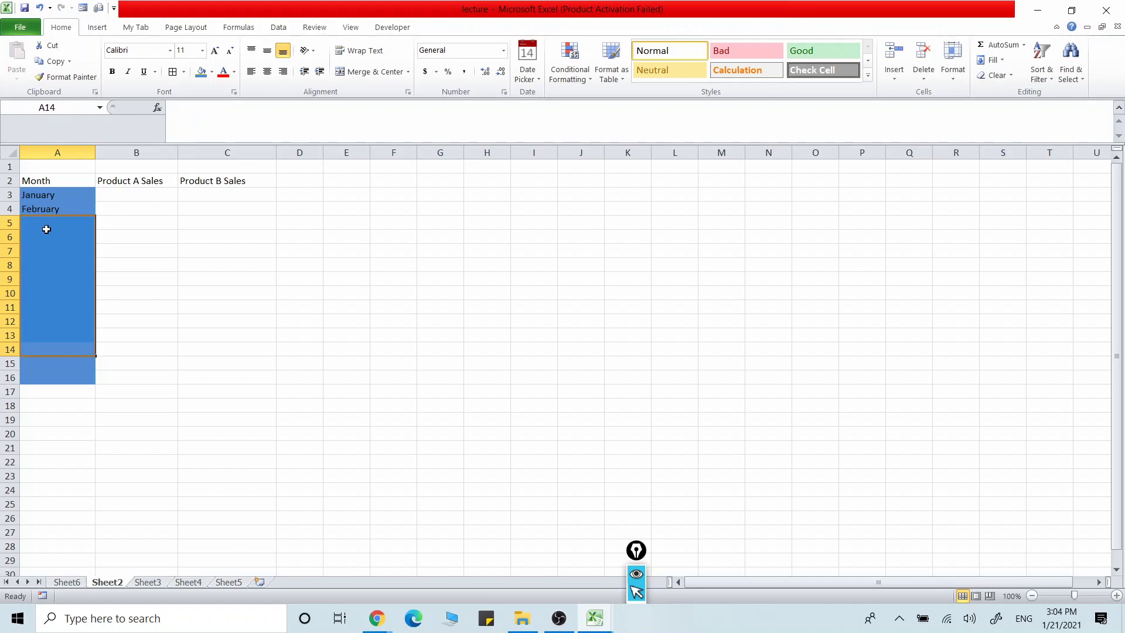
# Clear all contents and formatting from cells A5:A16.
pyautogui.click(171, 254)
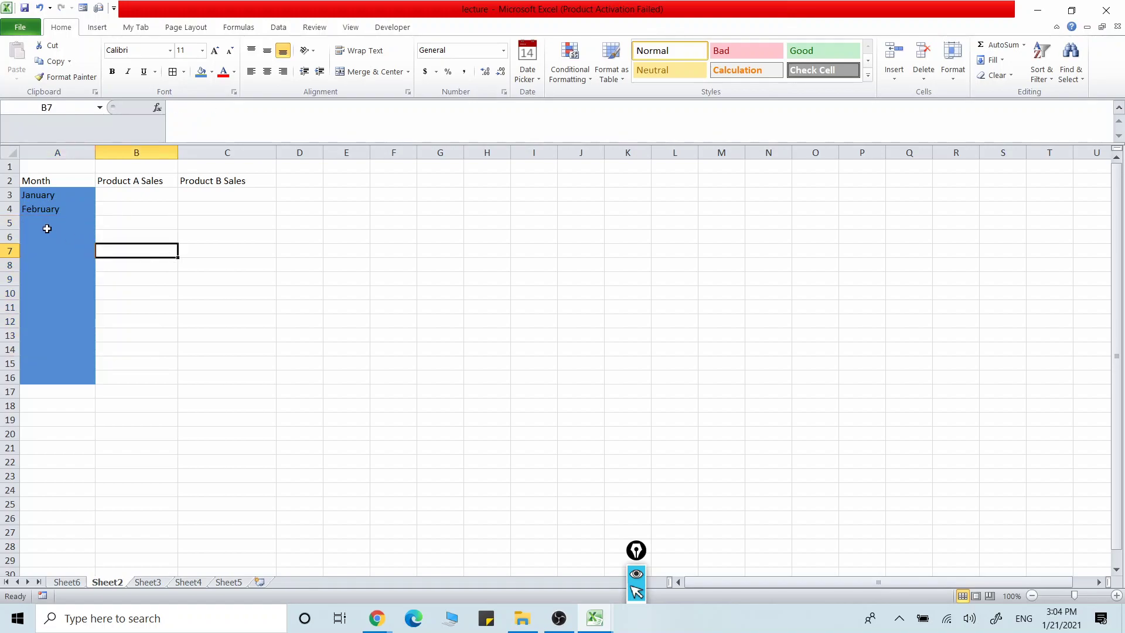
pyautogui.moveTo(45, 226); pyautogui.dragTo(68, 380)
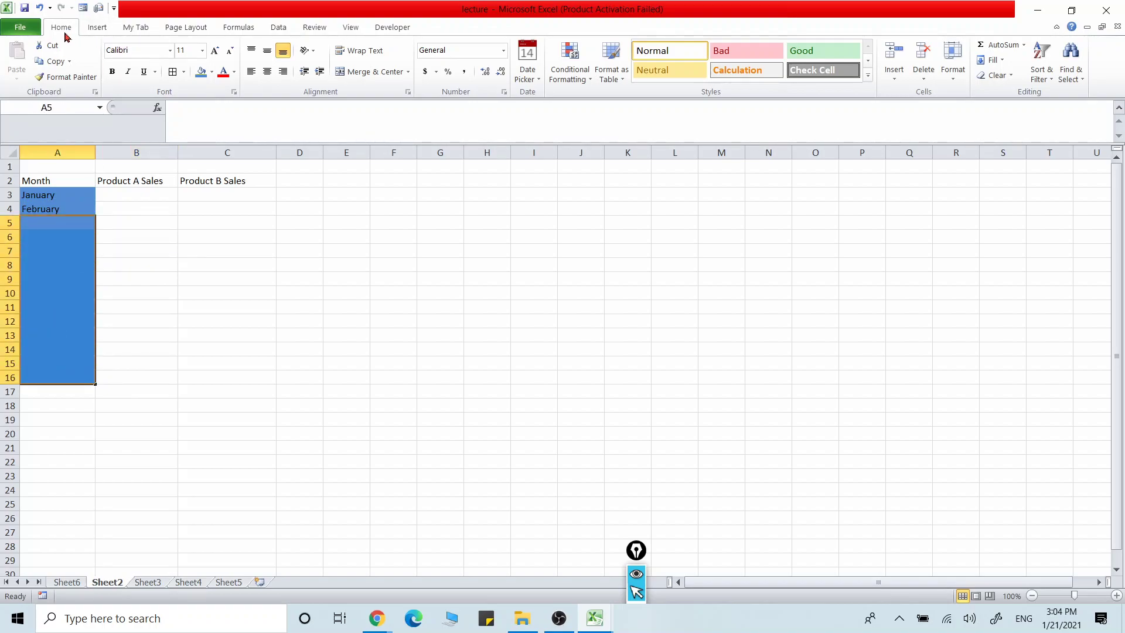
pyautogui.click(1002, 75)
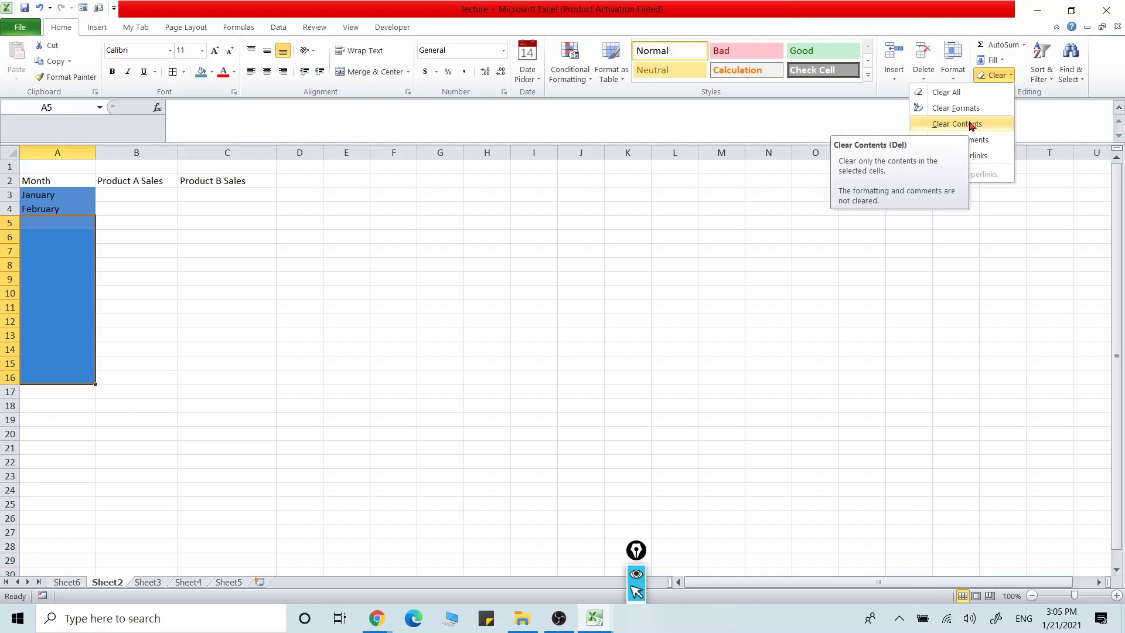
pyautogui.click(949, 98)
pyautogui.click(397, 333)
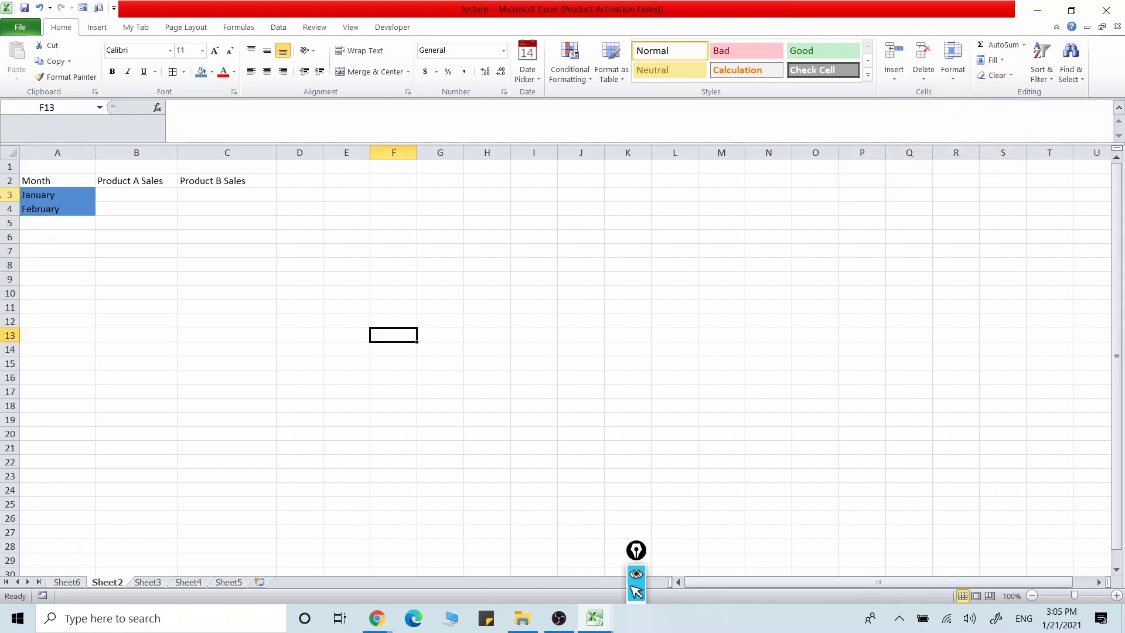
# Autofill the blue January and February cells down to A14 using the Fill Formatting Only option.
pyautogui.moveTo(73, 194); pyautogui.dragTo(68, 357)
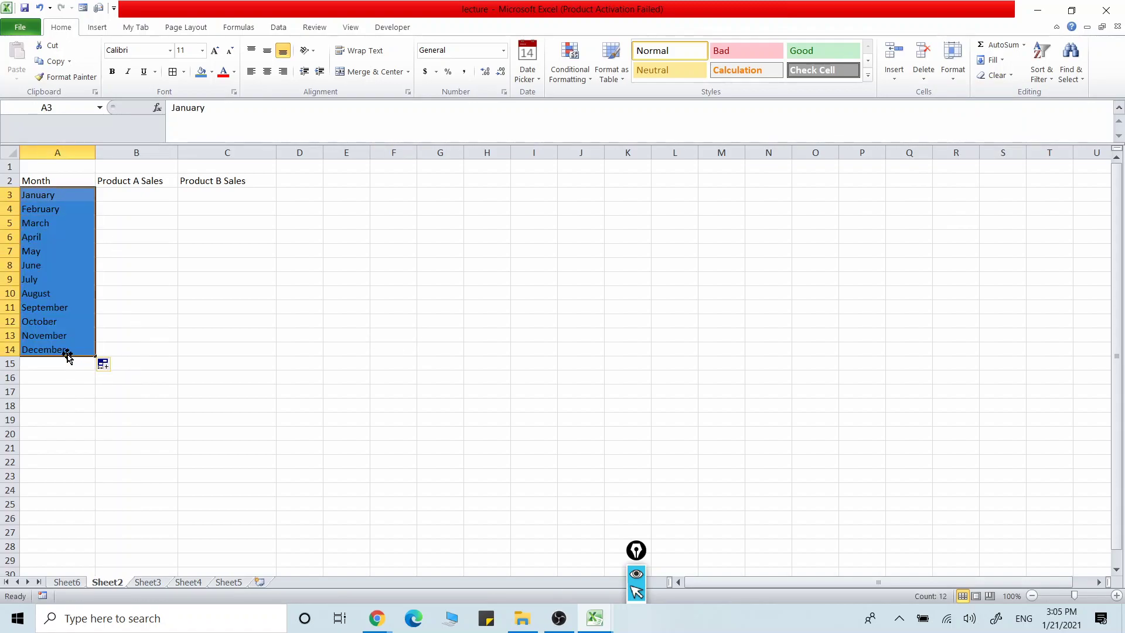
pyautogui.click(117, 365)
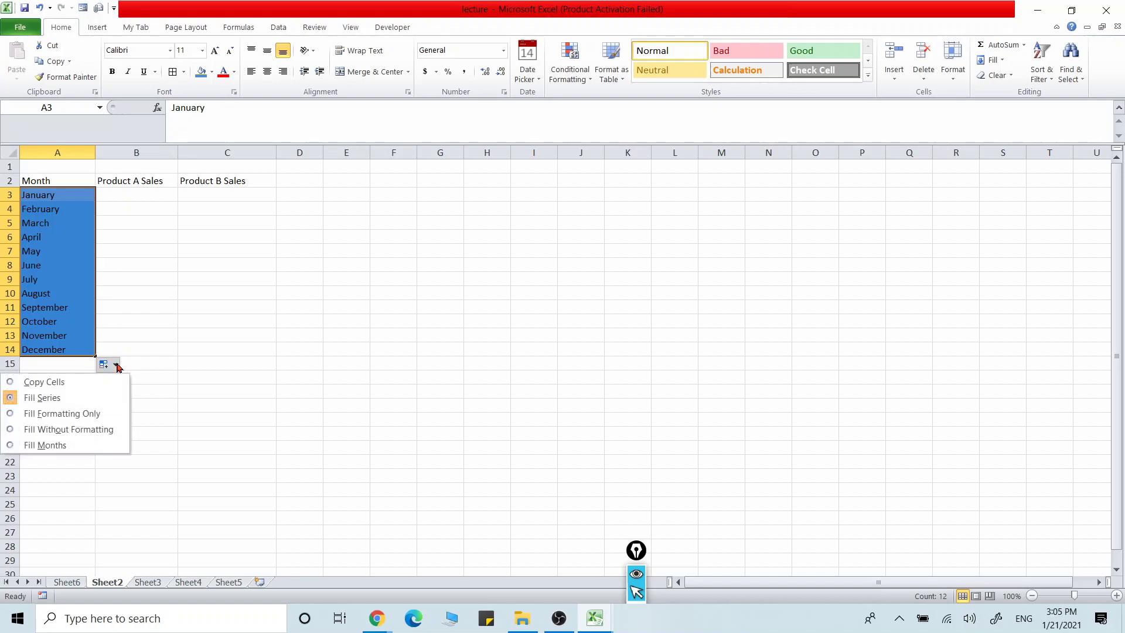
pyautogui.click(80, 414)
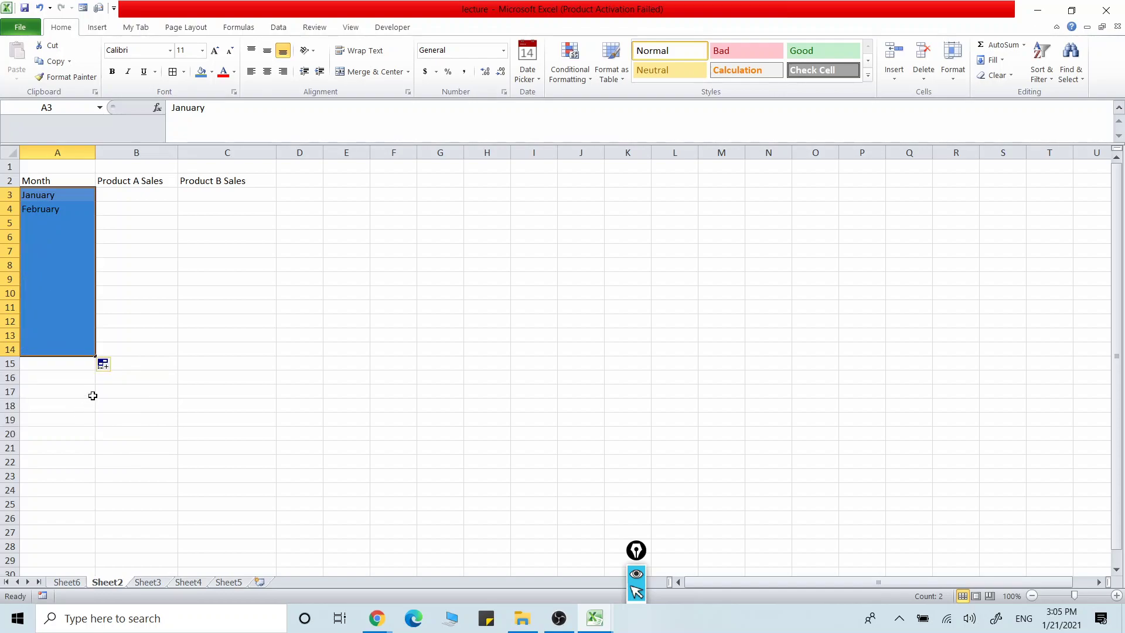
# Change the autofill option for A3:A14 to Fill Without Formatting, and finally to Fill Months.
pyautogui.click(116, 366)
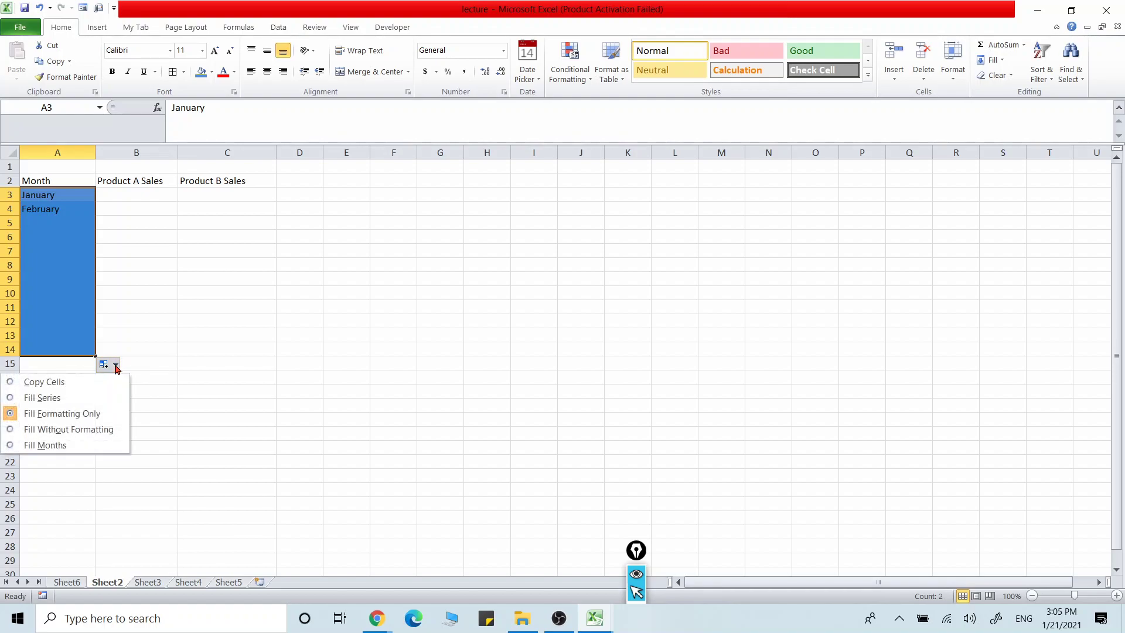
pyautogui.click(81, 430)
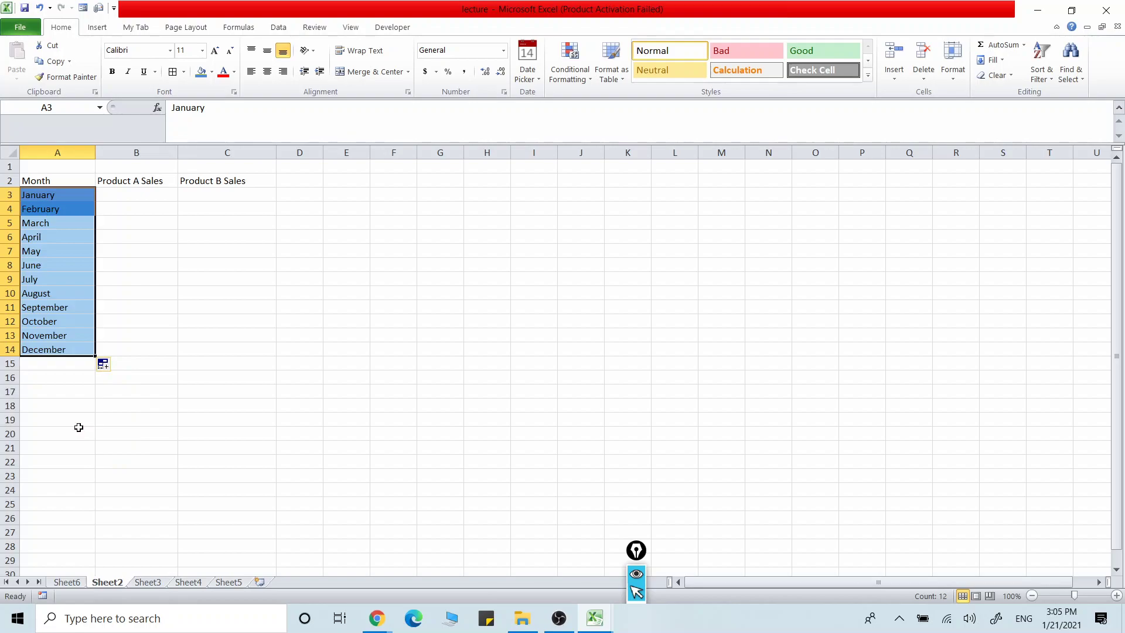
pyautogui.click(116, 365)
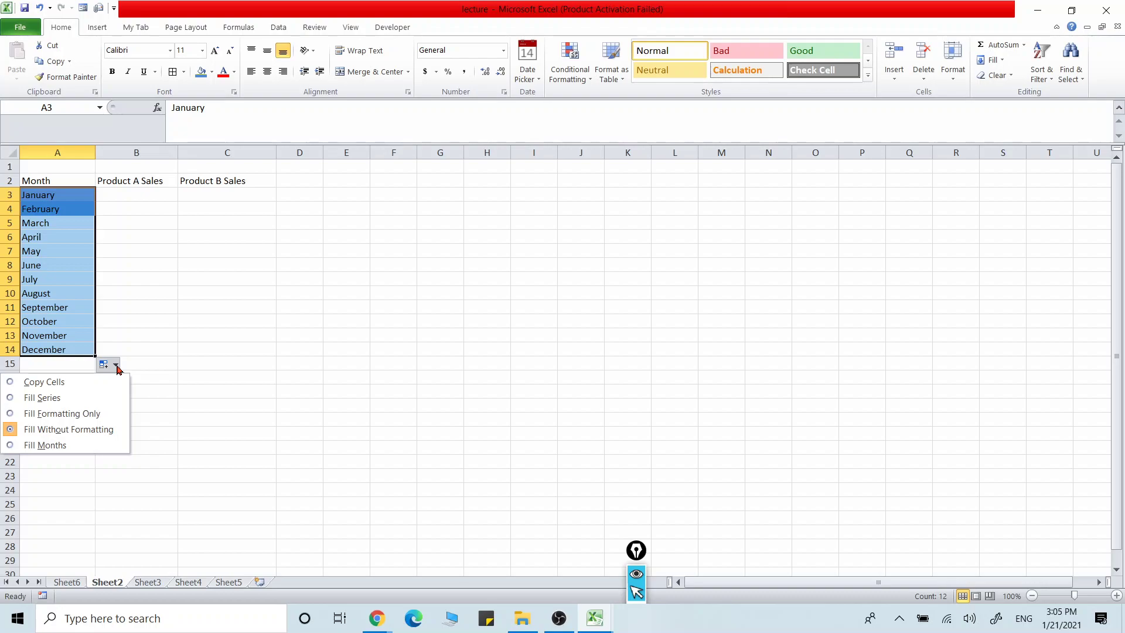
pyautogui.click(45, 444)
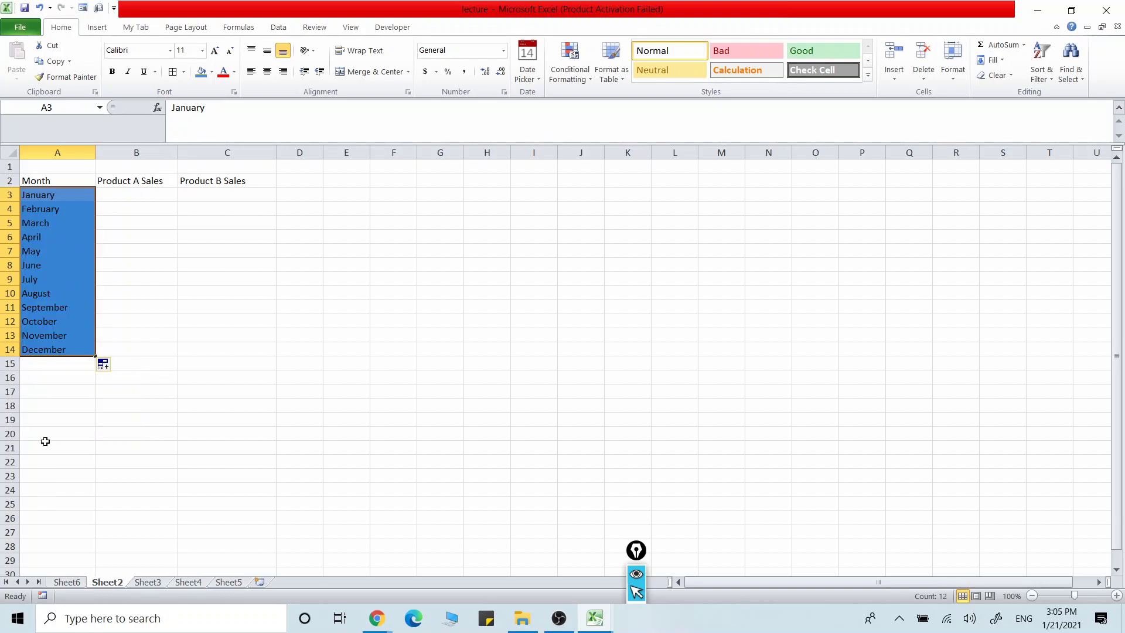
pyautogui.click(163, 349)
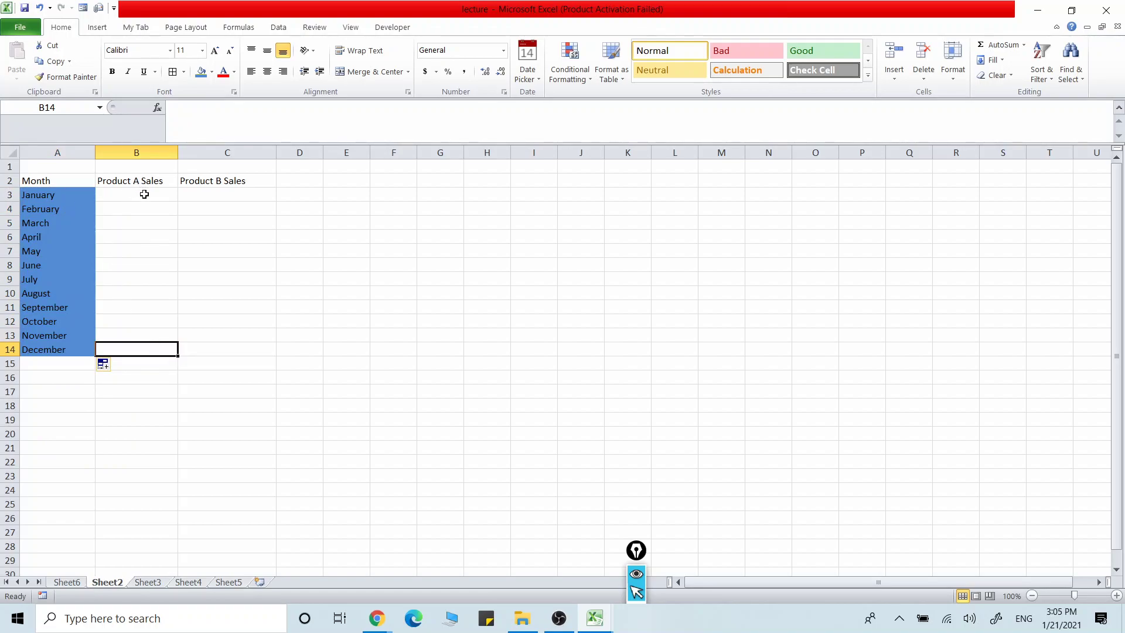
# Enter 100 as the January sales of Product A in cell B3.
pyautogui.doubleClick(144, 194)
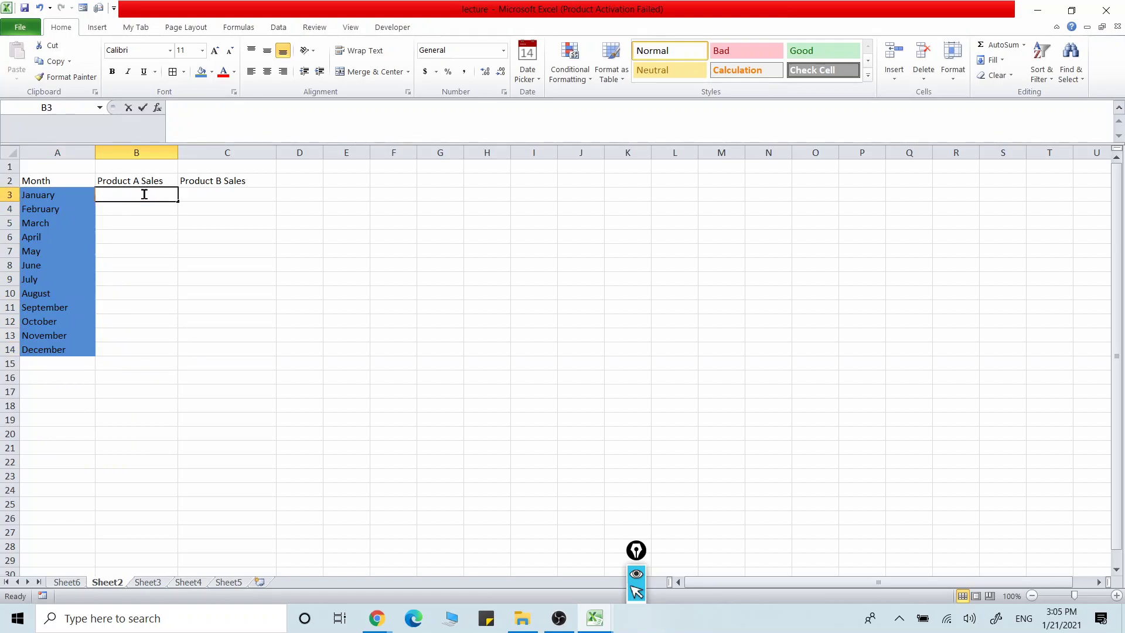
pyautogui.click(213, 197)
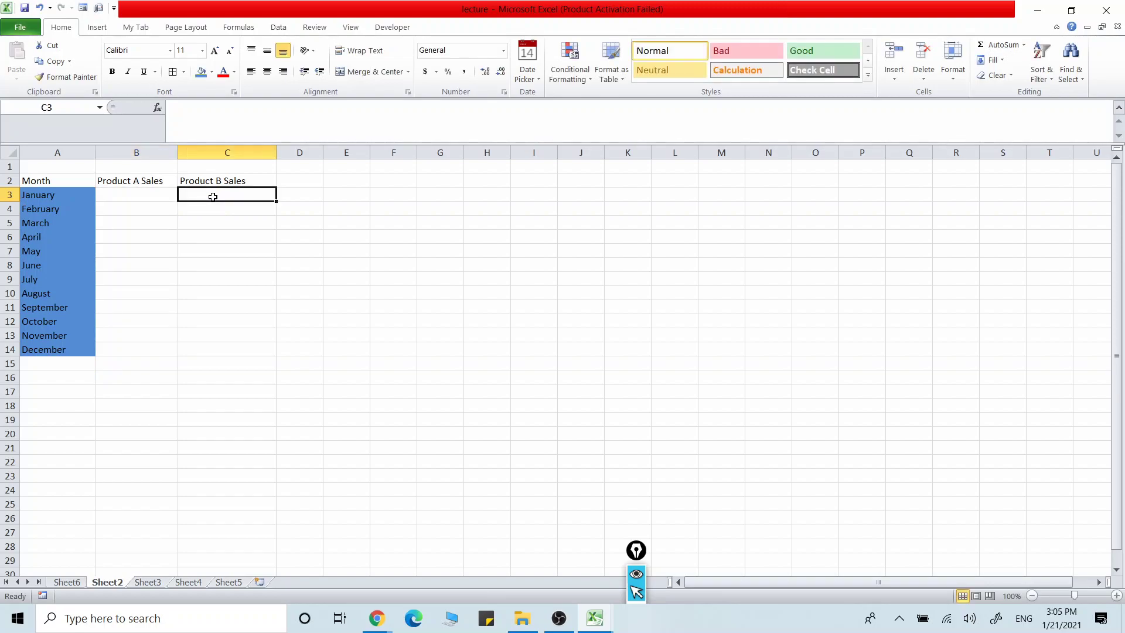
pyautogui.click(141, 196)
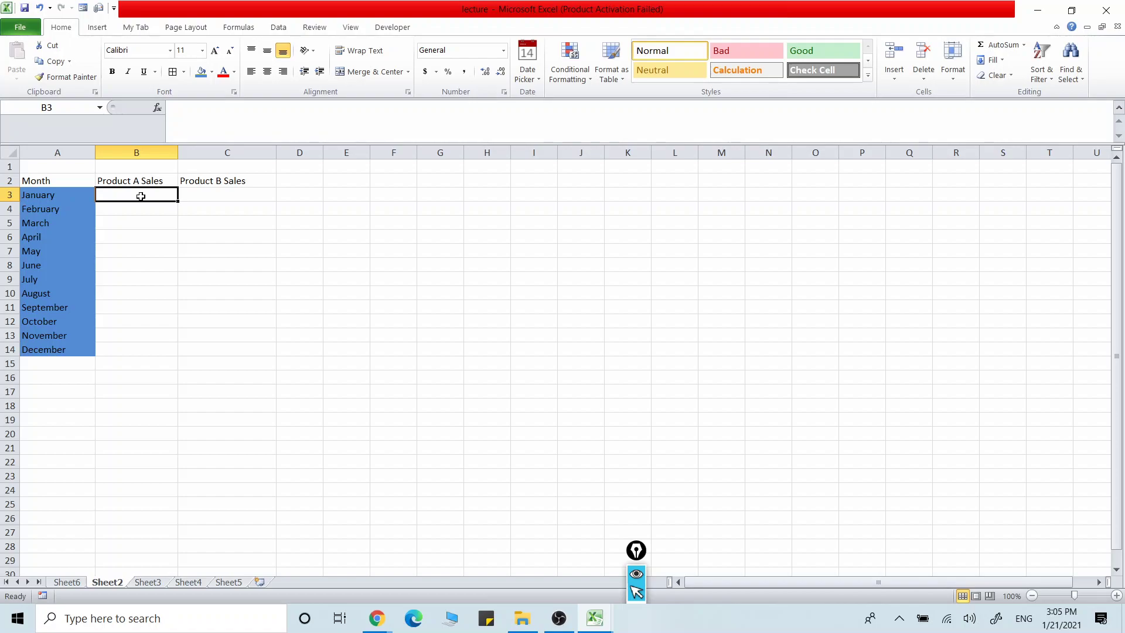
pyautogui.doubleClick(141, 197)
pyautogui.write('100')
pyautogui.click(161, 272)
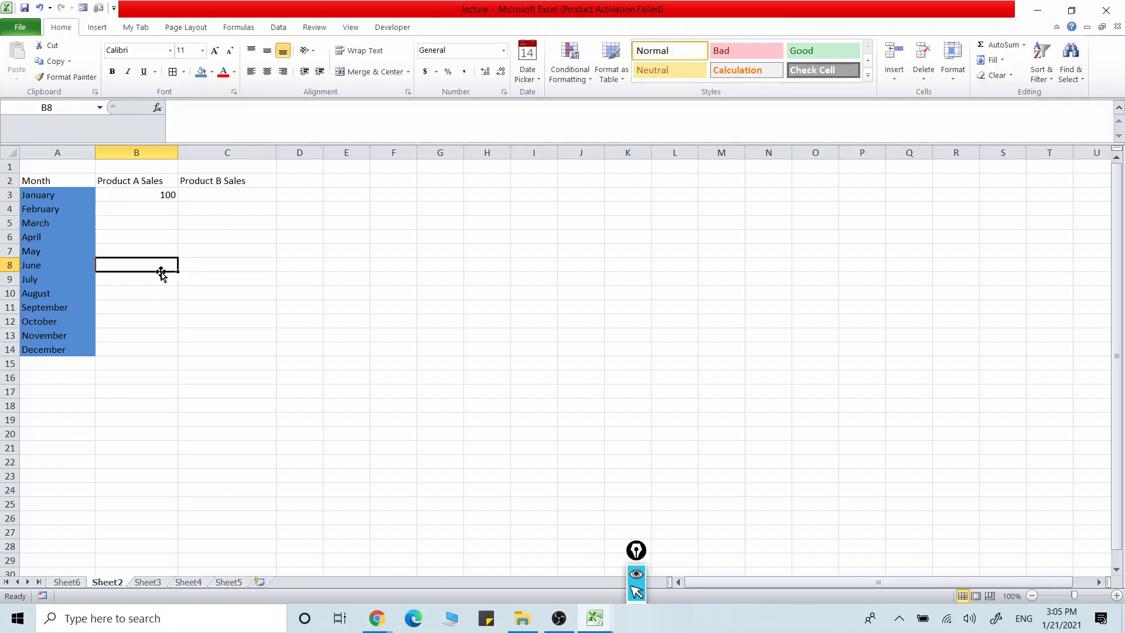
pyautogui.click(167, 195)
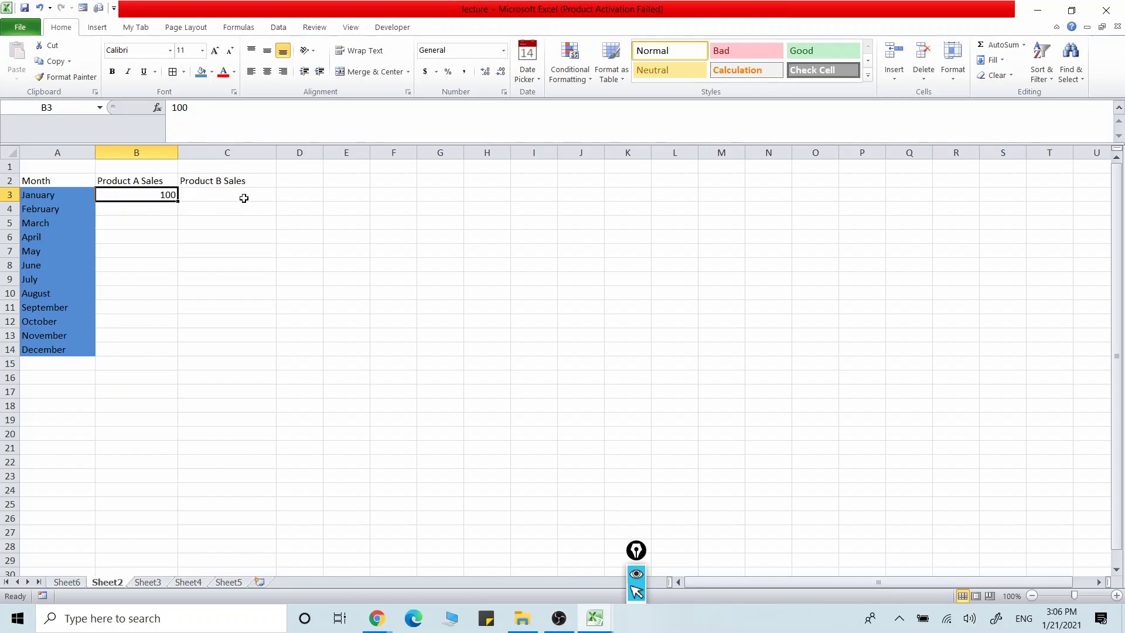
pyautogui.click(167, 233)
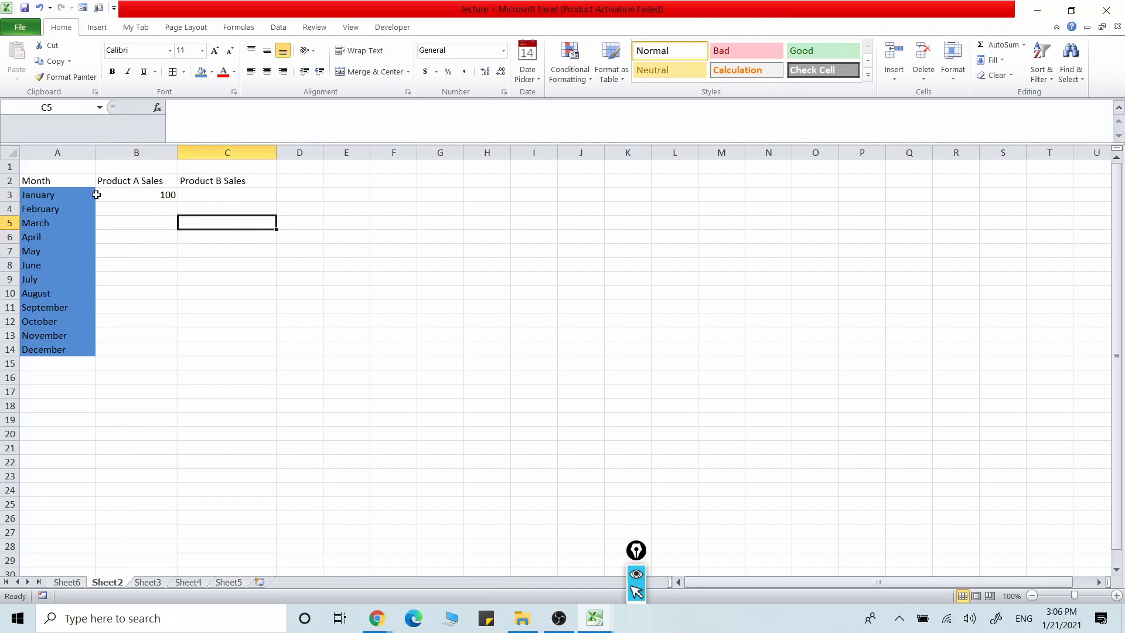
pyautogui.click(66, 207)
pyautogui.keyDown('ctrl'); pyautogui.click(61, 178); pyautogui.keyUp('ctrl')
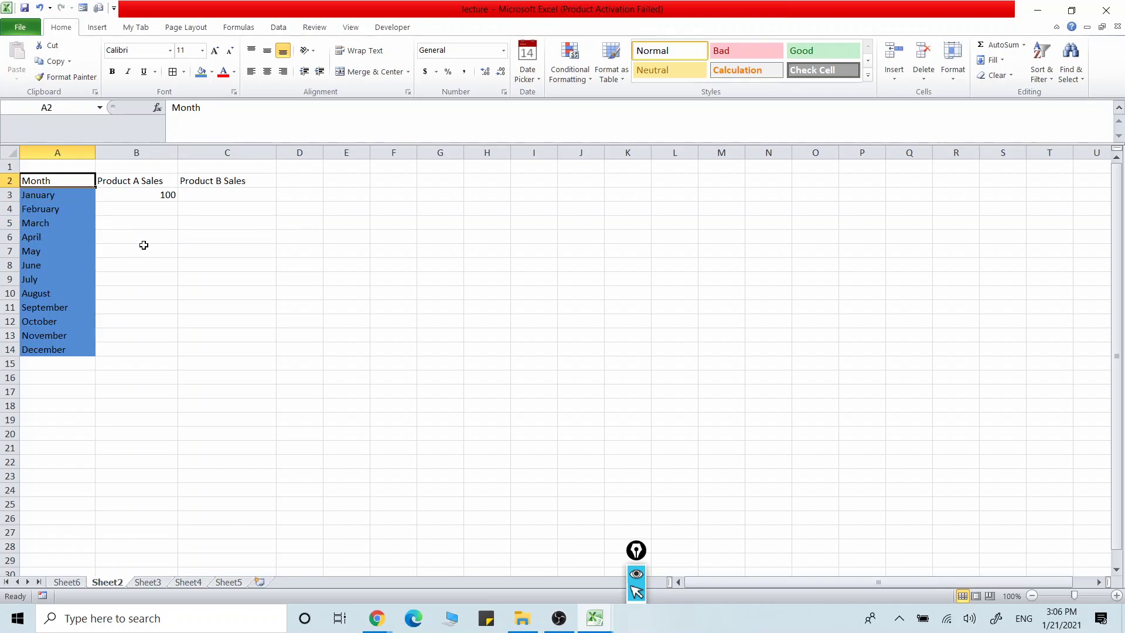
pyautogui.click(163, 197)
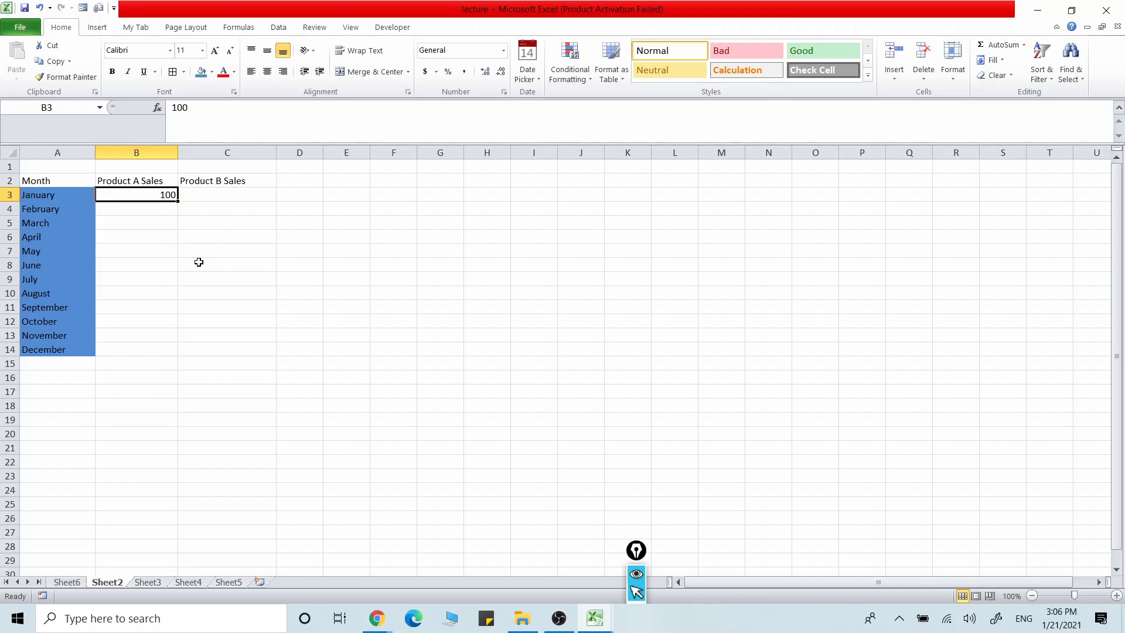
# Enter the random sales formula =rand()*500 for February's Product A sales in cell B4.
pyautogui.click(148, 210)
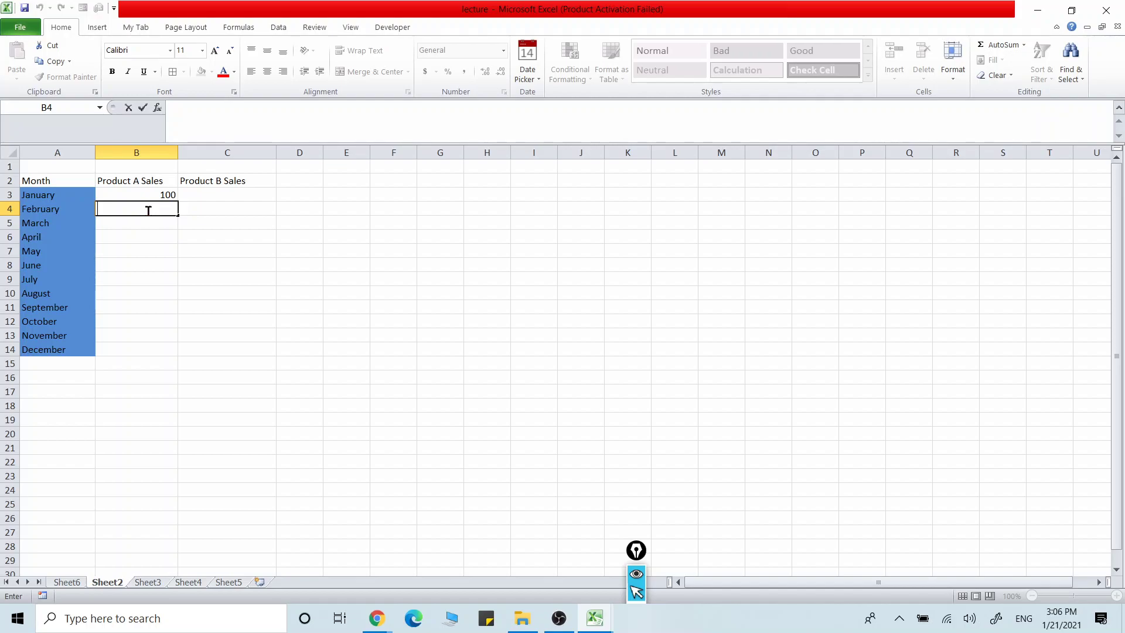
pyautogui.write('=')
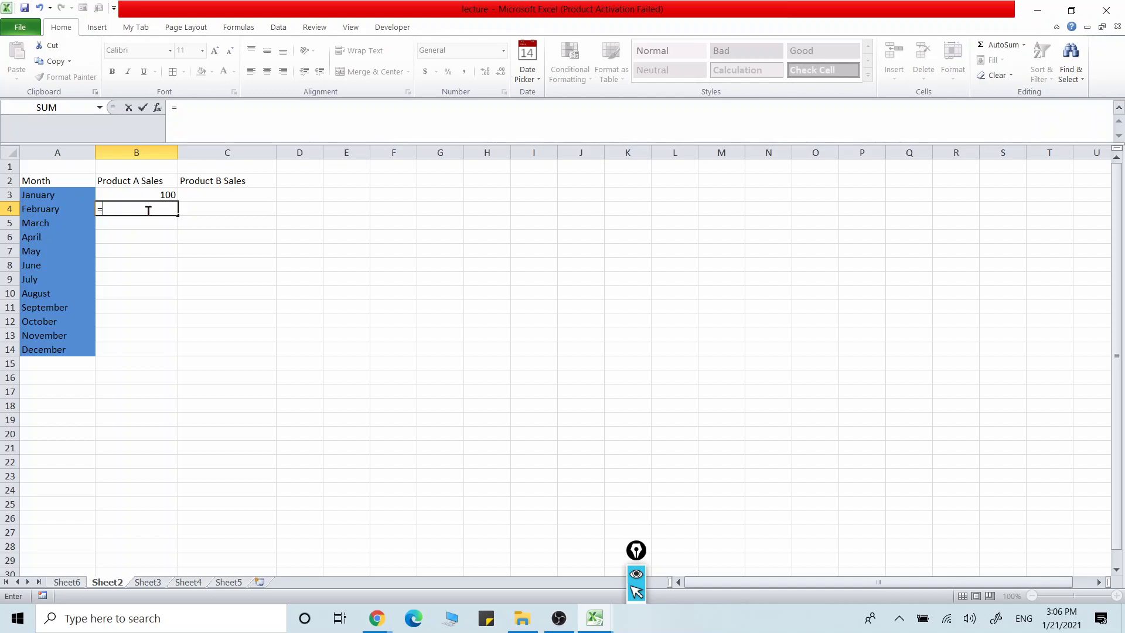
pyautogui.write('rand')
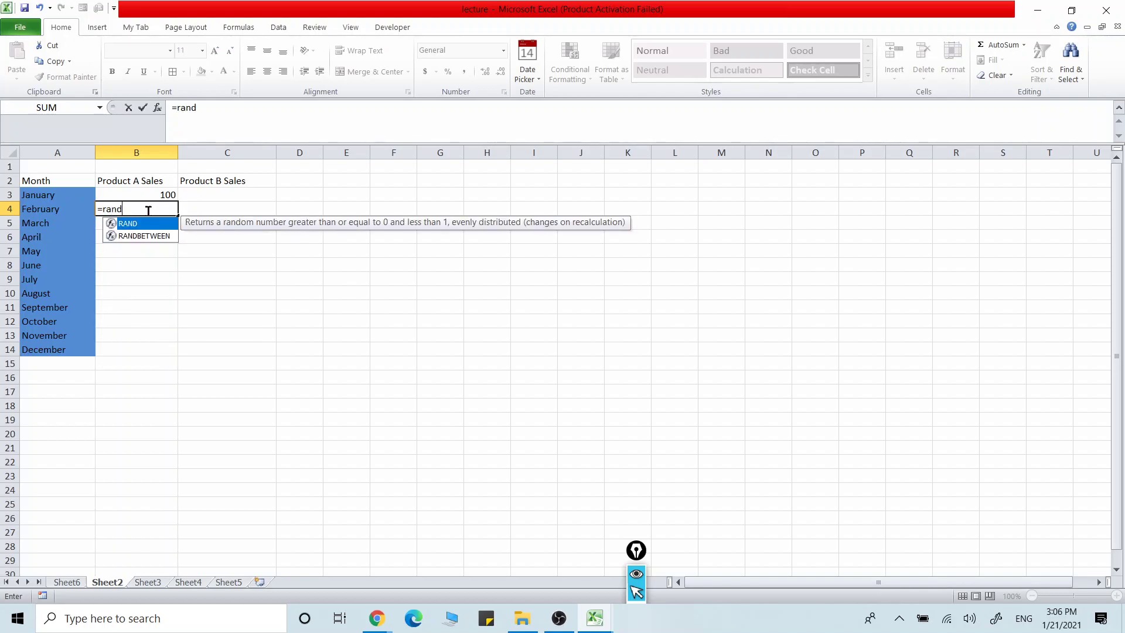
pyautogui.write('()')
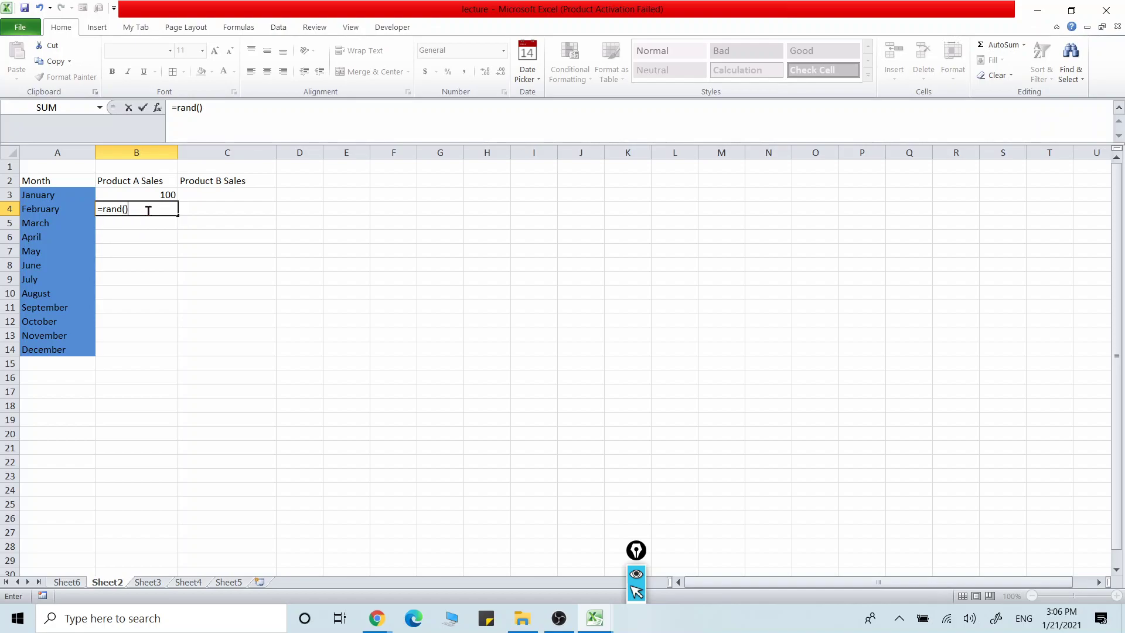
pyautogui.write('*500')
pyautogui.click(229, 276)
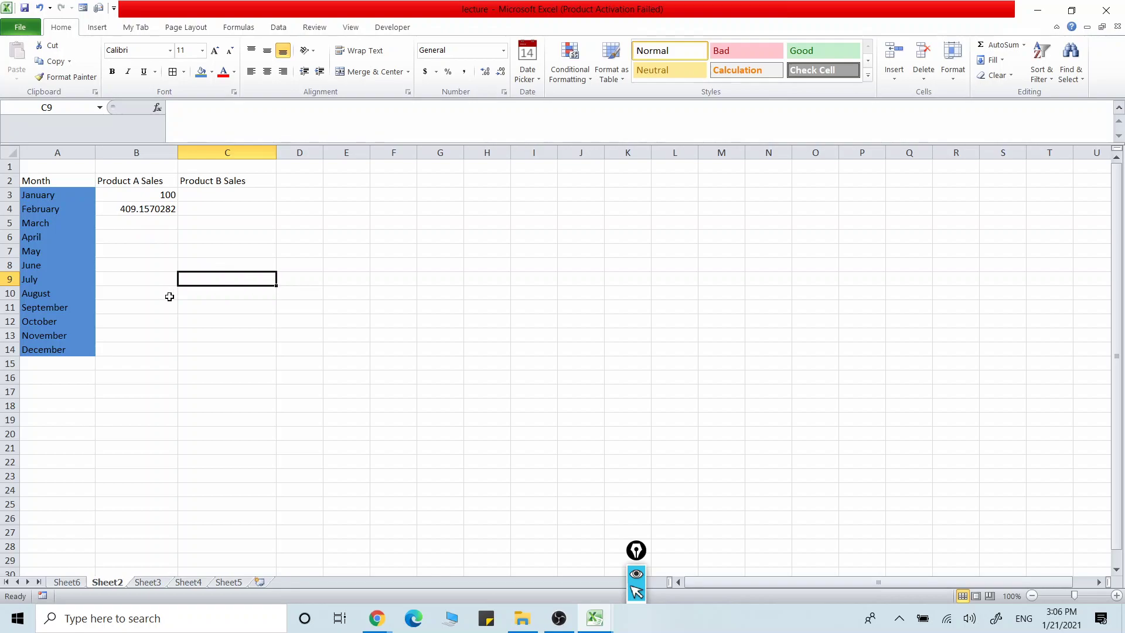
# Wrap the random formula in cell B4 in the INT function so it reads =INT(RAND()*500).
pyautogui.click(162, 211)
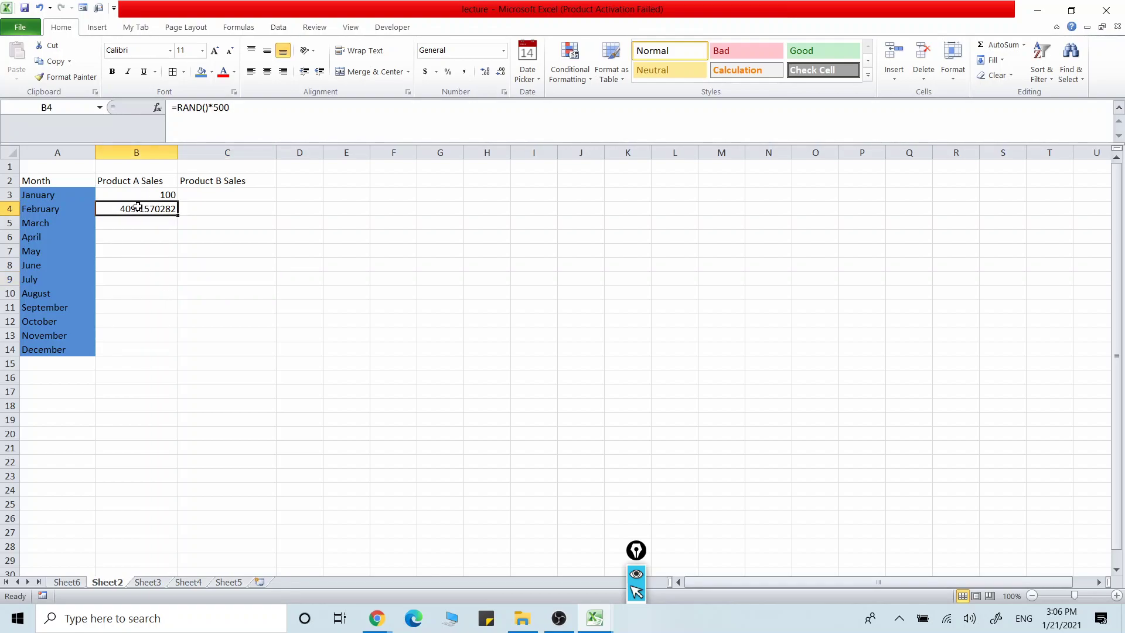
pyautogui.doubleClick(143, 209)
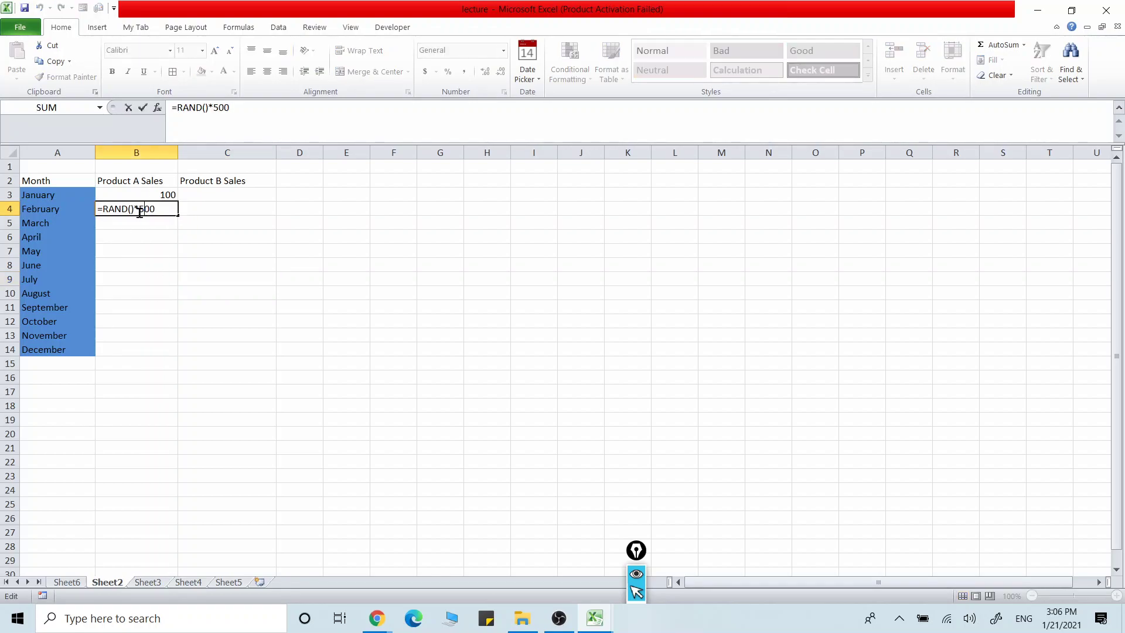
pyautogui.press('Left')
pyautogui.press('Left')
pyautogui.press('Left')
pyautogui.press('Left')
pyautogui.press('Left')
pyautogui.press('Left')
pyautogui.press('Left')
pyautogui.press('Left')
pyautogui.write('Int')
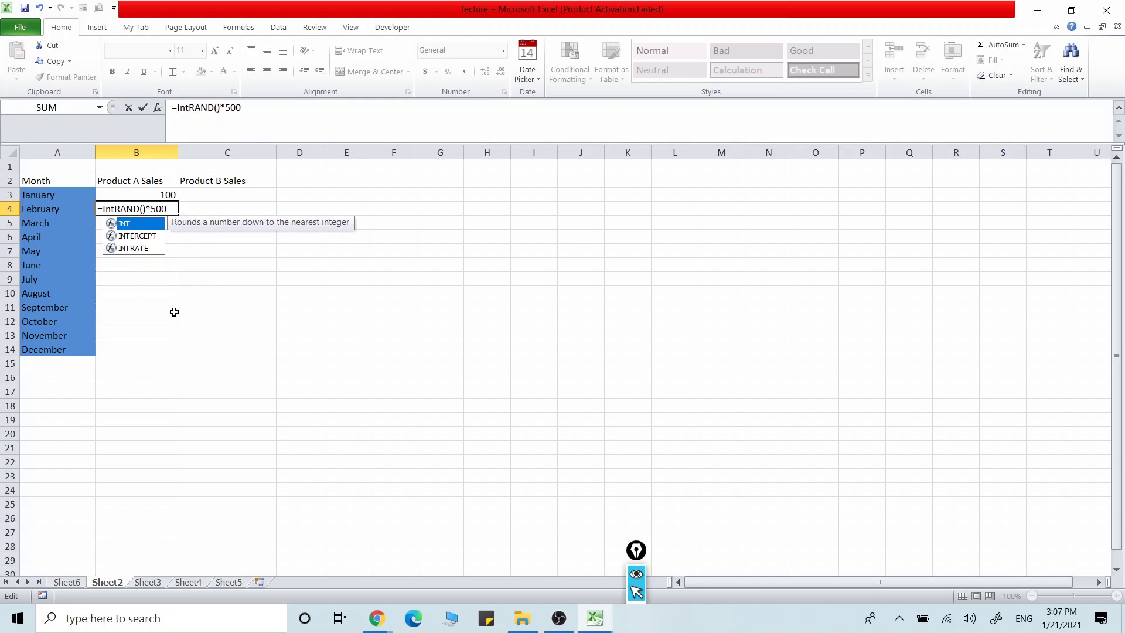
pyautogui.write('(')
pyautogui.press('Right')
pyautogui.press('Right')
pyautogui.press('Right')
pyautogui.press('Right')
pyautogui.press('Right')
pyautogui.press('Right')
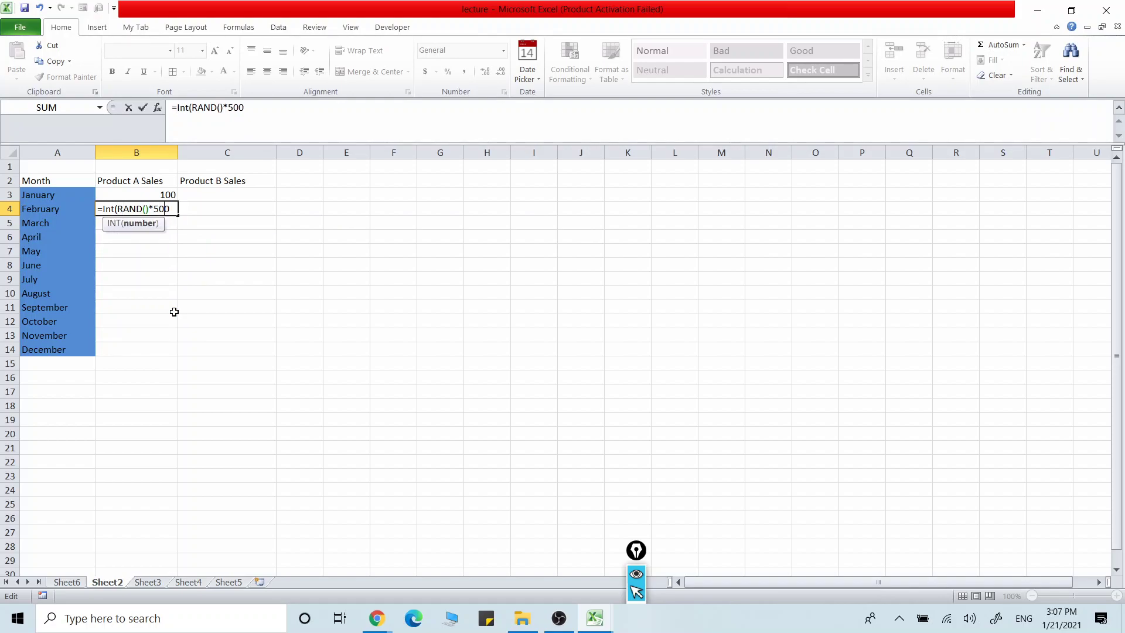
pyautogui.click(278, 326)
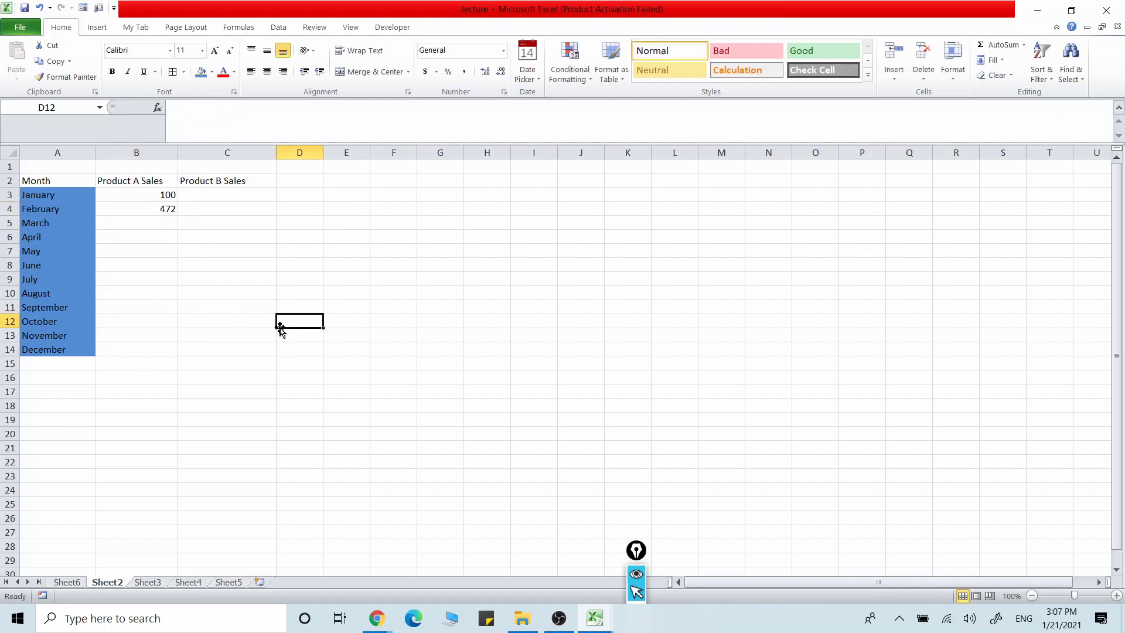
# Autofill the INT(RAND()*500) formula from B4 down to B14 and check the copied formula in B6.
pyautogui.click(162, 208)
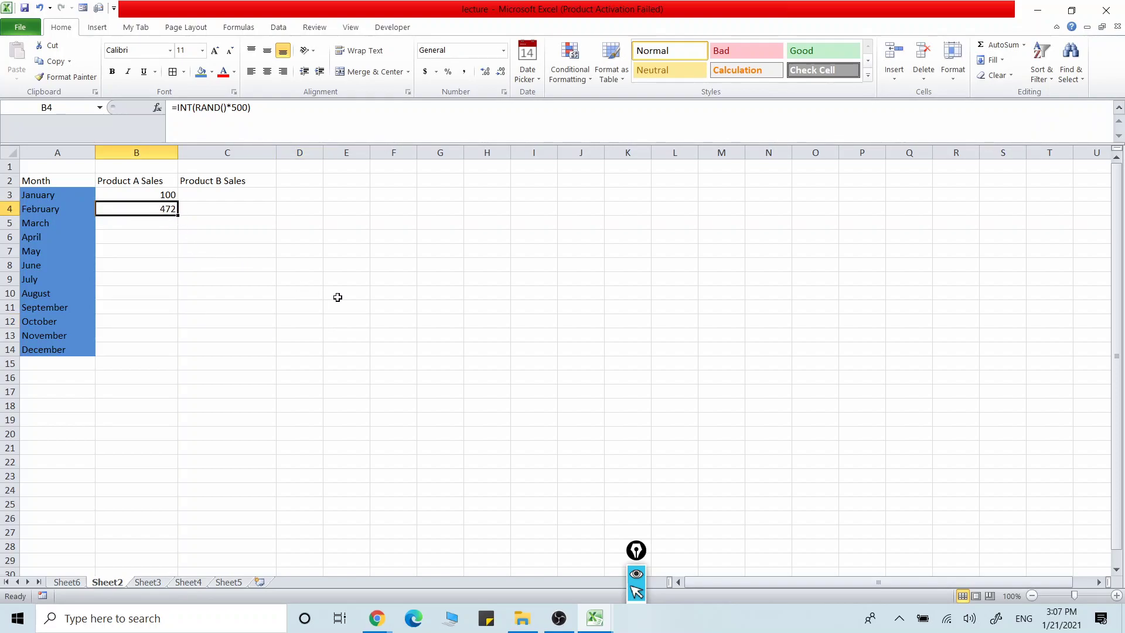
pyautogui.click(145, 237)
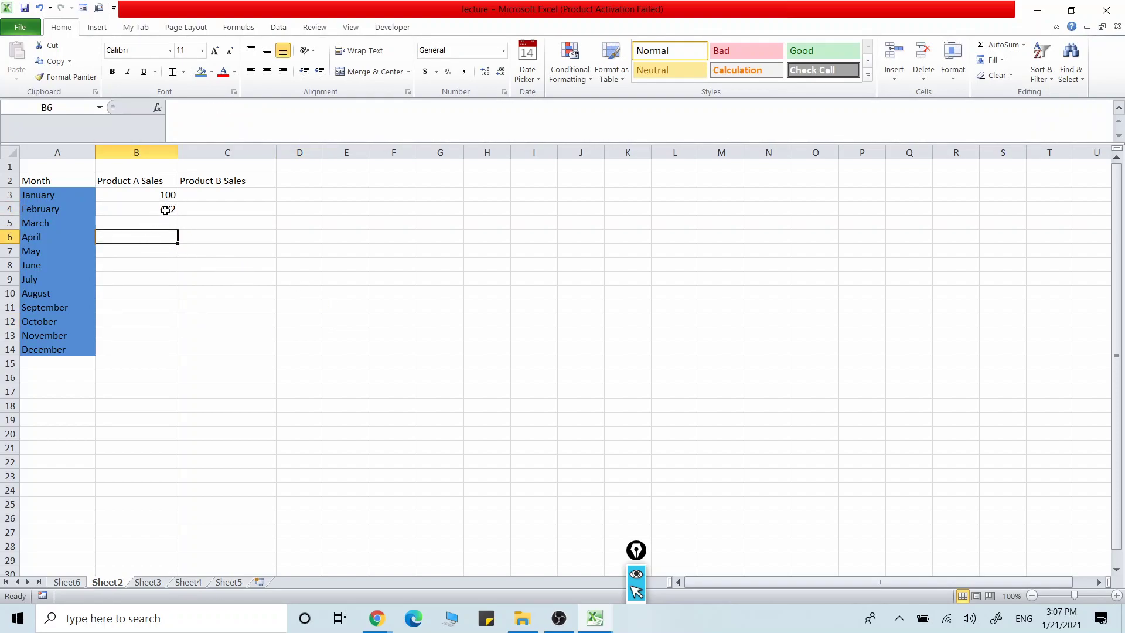
pyautogui.click(166, 212)
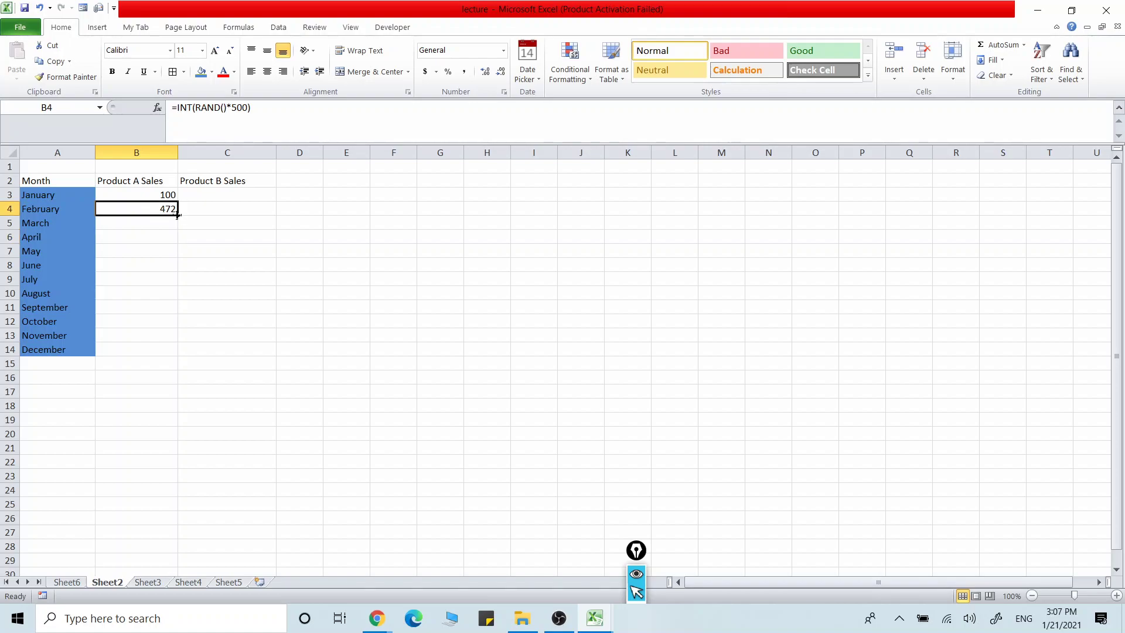
pyautogui.moveTo(177, 215); pyautogui.dragTo(164, 356)
pyautogui.click(244, 268)
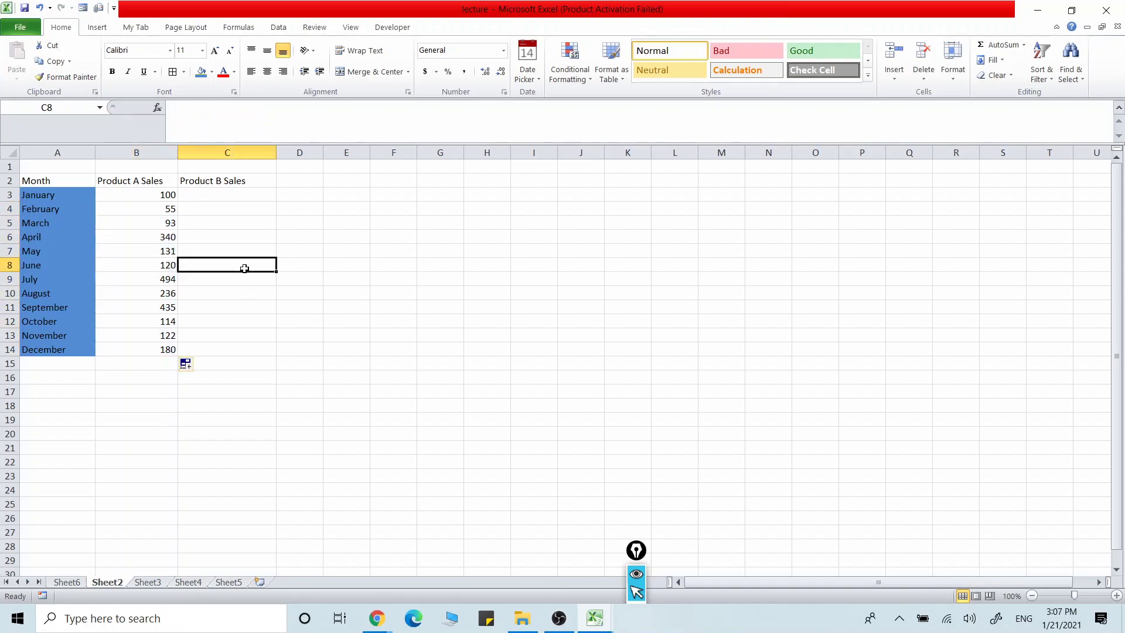
pyautogui.click(162, 237)
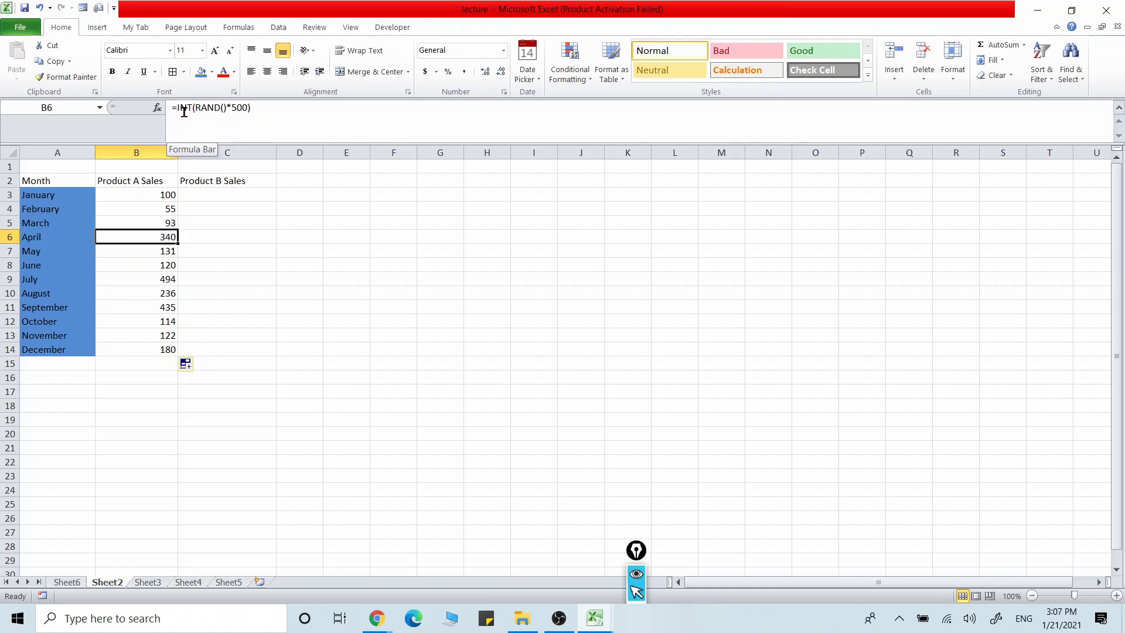
# Copy the random sales formula from cell B4 into C3 for Product B's January sales.
pyautogui.click(188, 291)
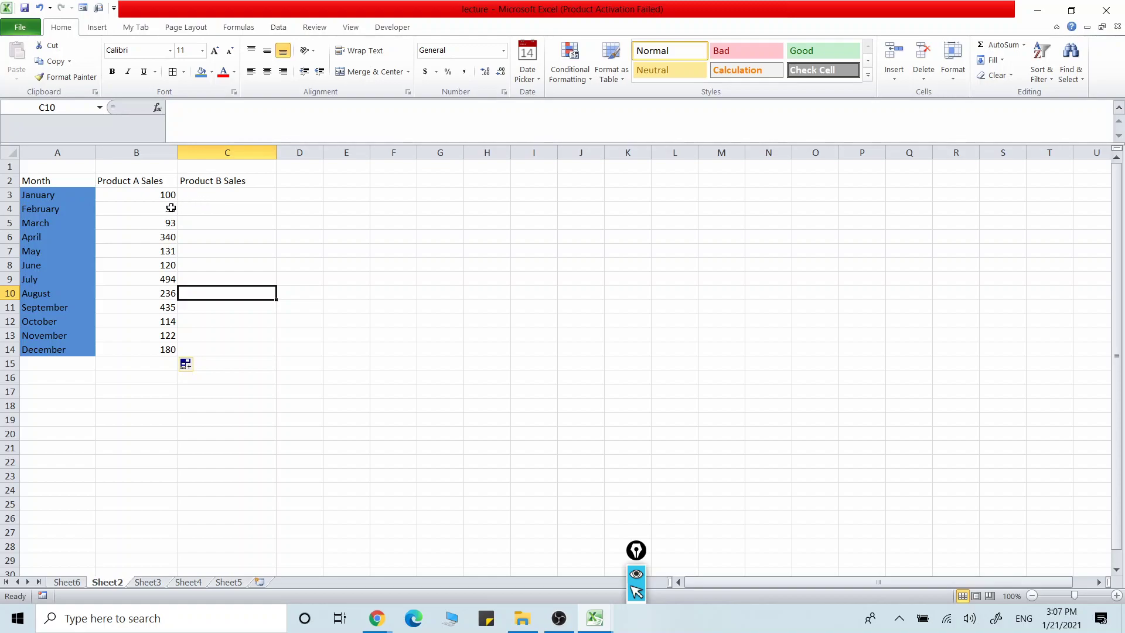
pyautogui.click(171, 208)
pyautogui.hotkey('ctrl', 'c')
pyautogui.click(213, 192)
pyautogui.hotkey('ctrl', 'v')
pyautogui.click(249, 232)
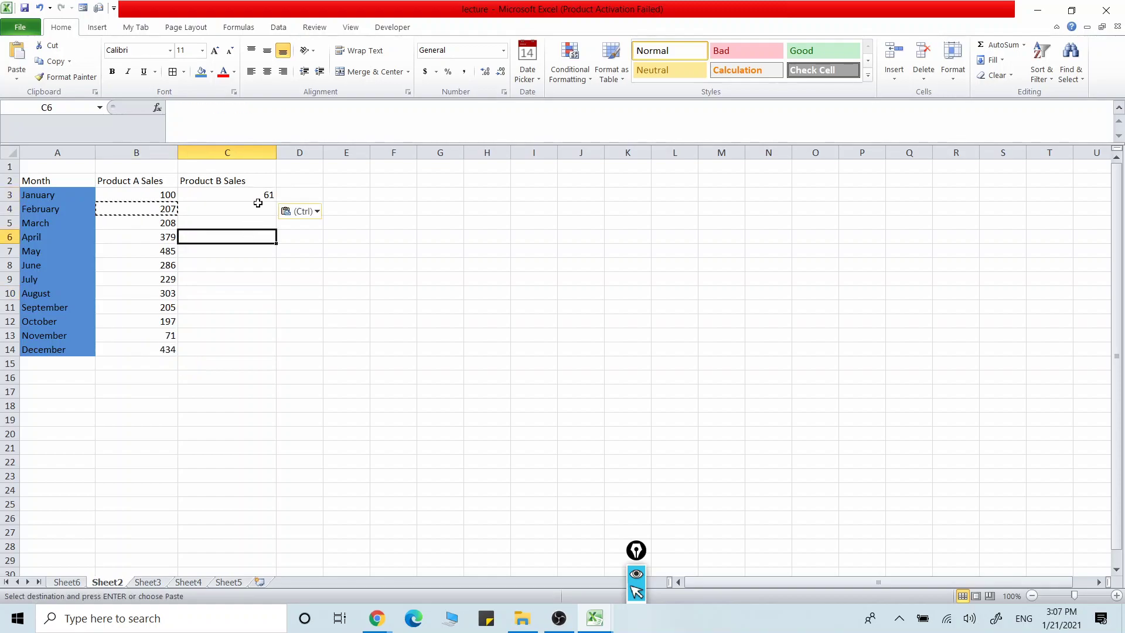
# Autofill the random sales formula from C3 down to C14 and check the copied formula in C7.
pyautogui.click(265, 196)
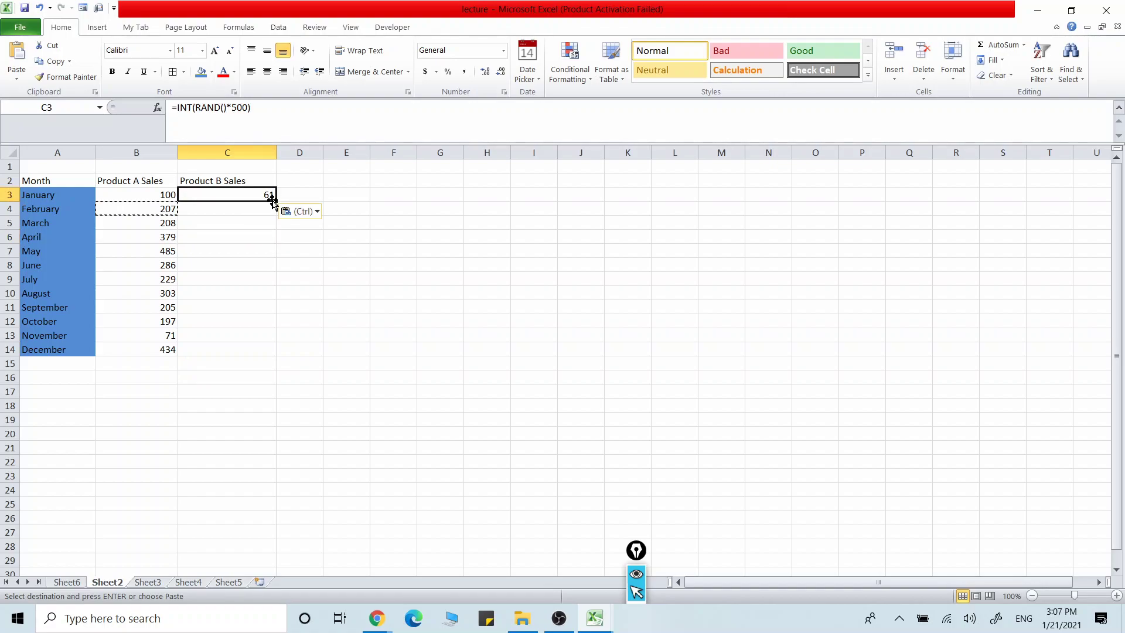
pyautogui.moveTo(274, 199); pyautogui.dragTo(265, 358)
pyautogui.click(376, 317)
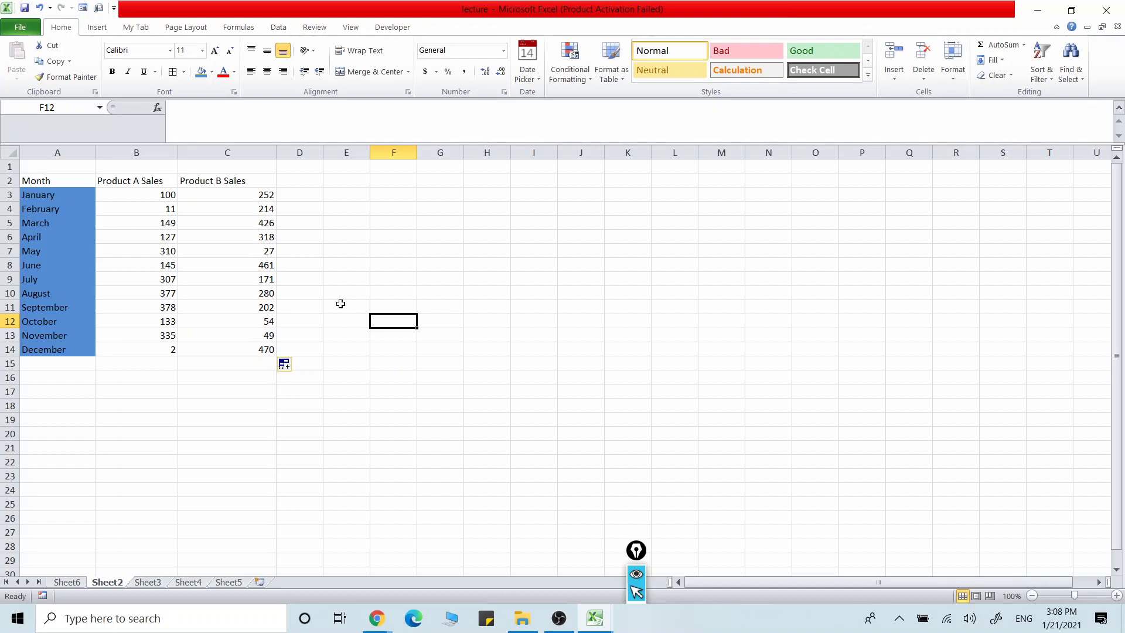
pyautogui.click(226, 245)
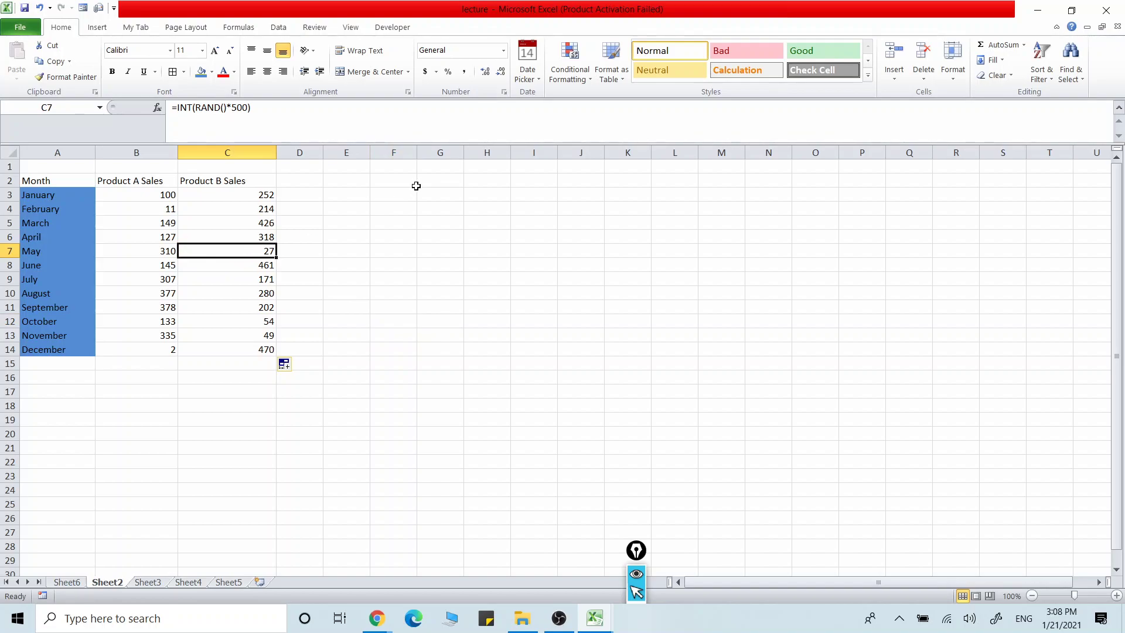
# Enter 1 in H3 and 2 in H4, and autofill the number series down to H18.
pyautogui.click(310, 200)
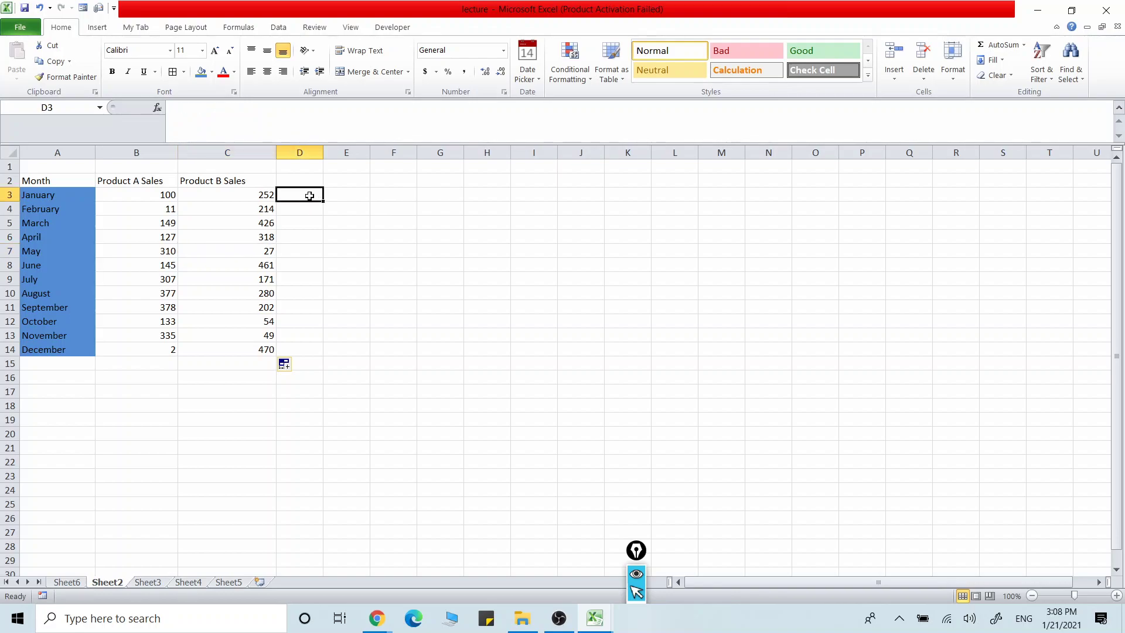
pyautogui.click(492, 192)
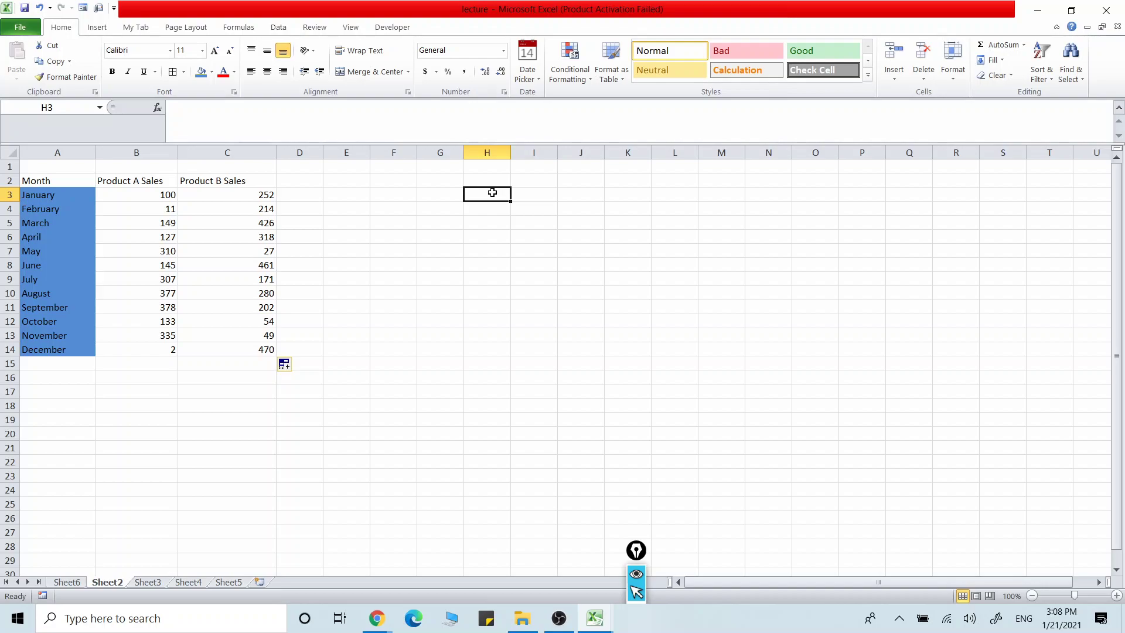
pyautogui.write('1')
pyautogui.click(482, 210)
pyautogui.write('2')
pyautogui.click(494, 252)
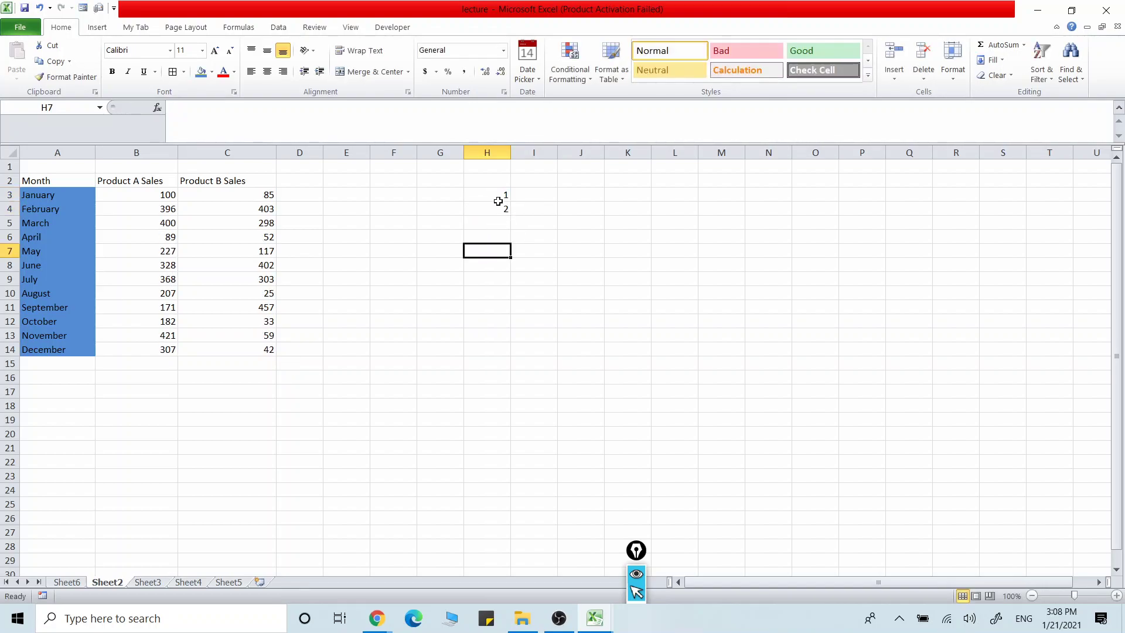
pyautogui.moveTo(500, 195); pyautogui.dragTo(511, 420)
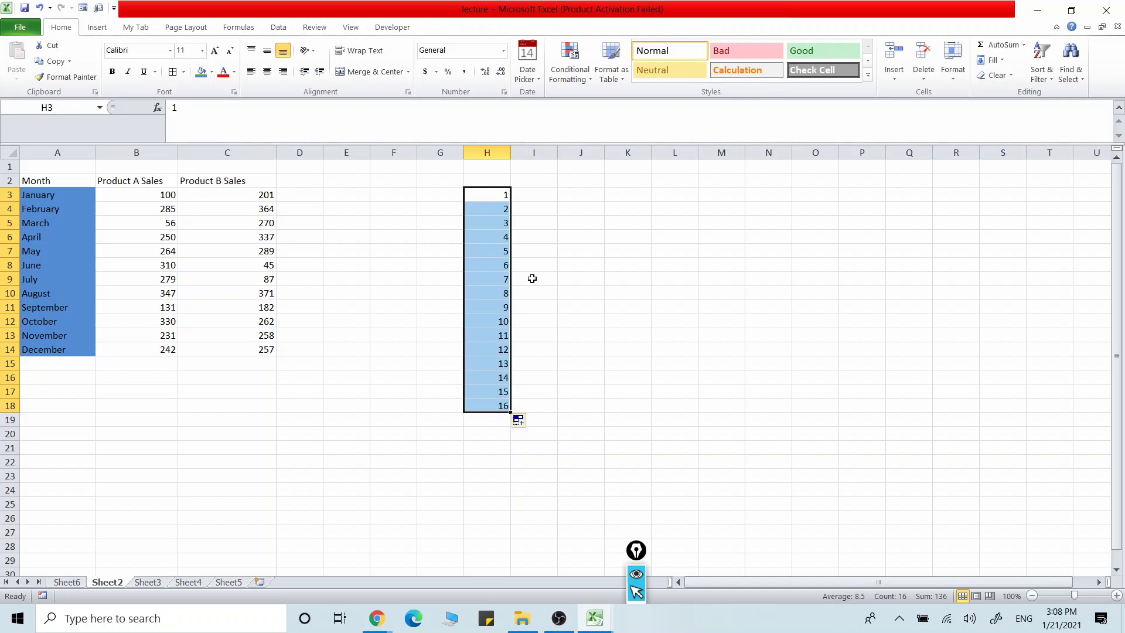
# Enter 2 in I3 and 4 in I4, and autofill the even-number series down to I17.
pyautogui.click(505, 210)
pyautogui.click(538, 195)
pyautogui.write('2')
pyautogui.click(537, 208)
pyautogui.write('4')
pyautogui.click(547, 232)
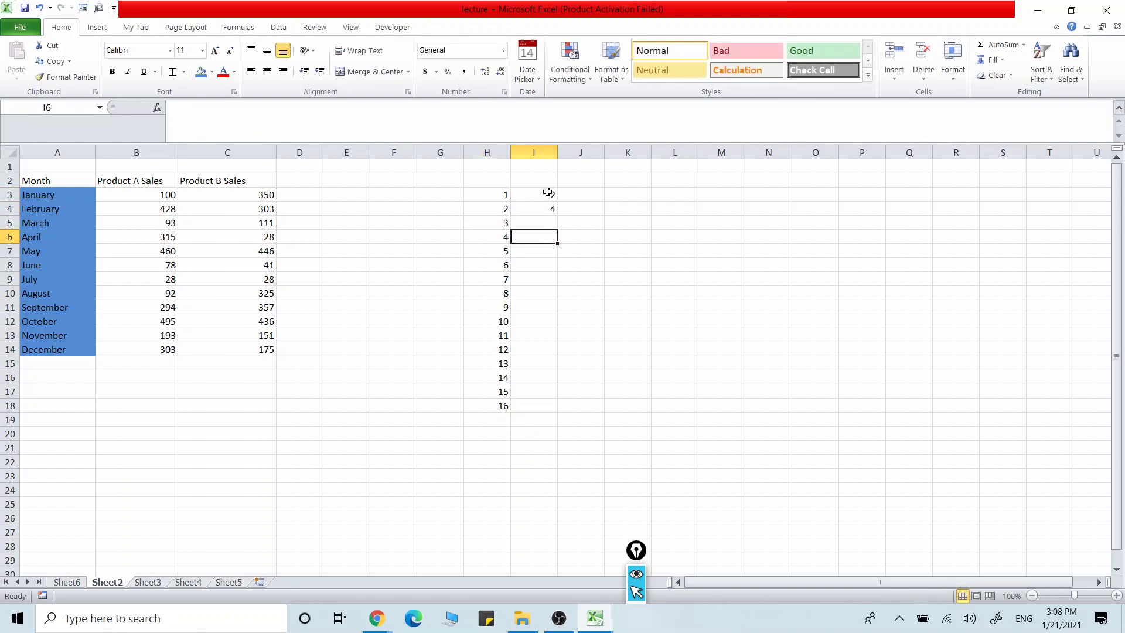
pyautogui.moveTo(547, 189); pyautogui.dragTo(546, 404)
pyautogui.click(681, 318)
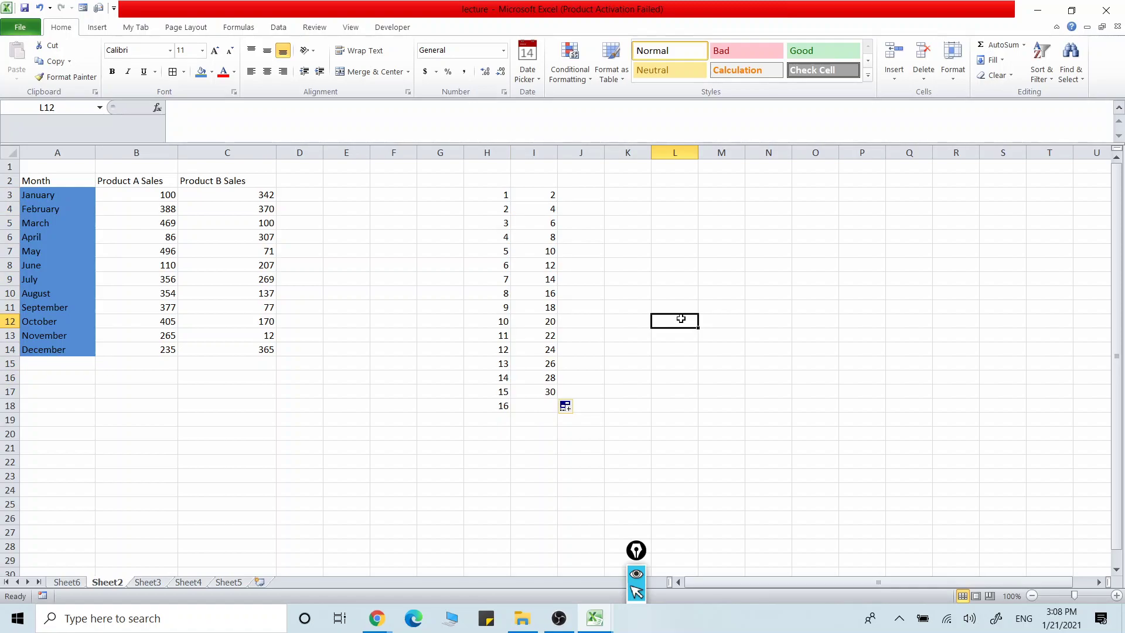
# Delete the two practice number series from the range H3:I21.
pyautogui.moveTo(495, 195); pyautogui.dragTo(544, 444)
pyautogui.press('Delete')
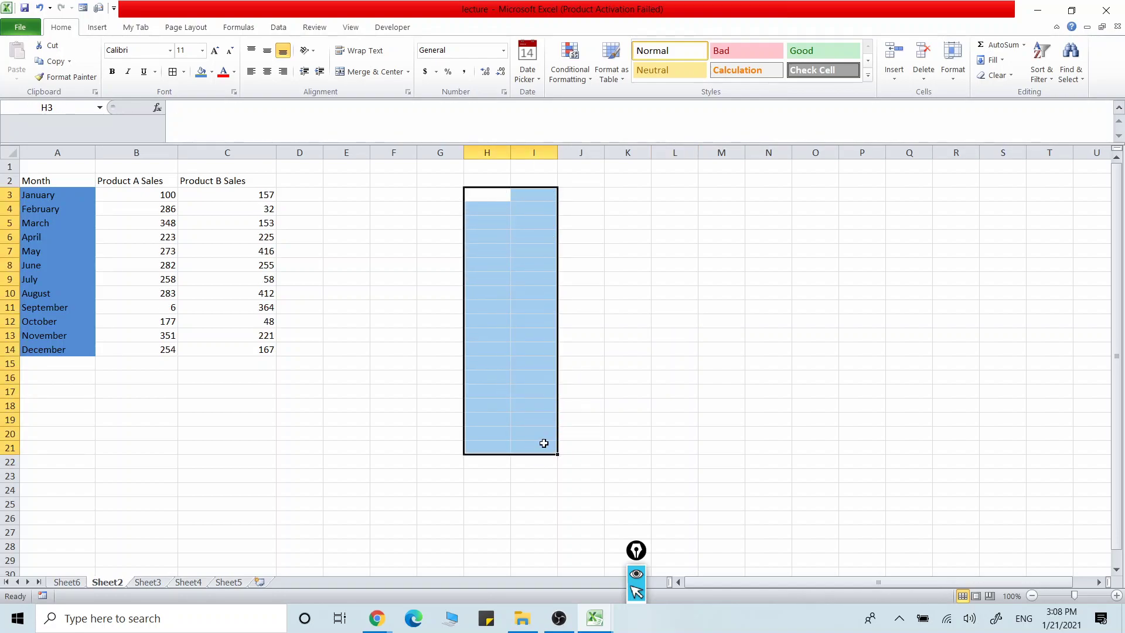
pyautogui.click(386, 320)
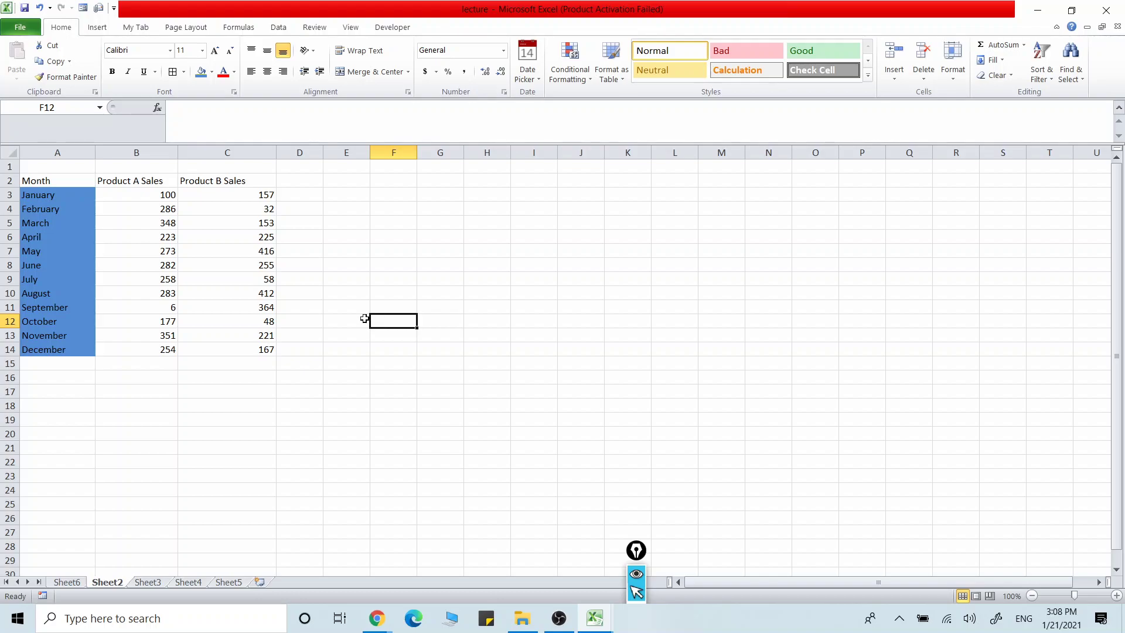
# Delete the January Product B formula in cell C3 and undo the deletion.
pyautogui.click(269, 193)
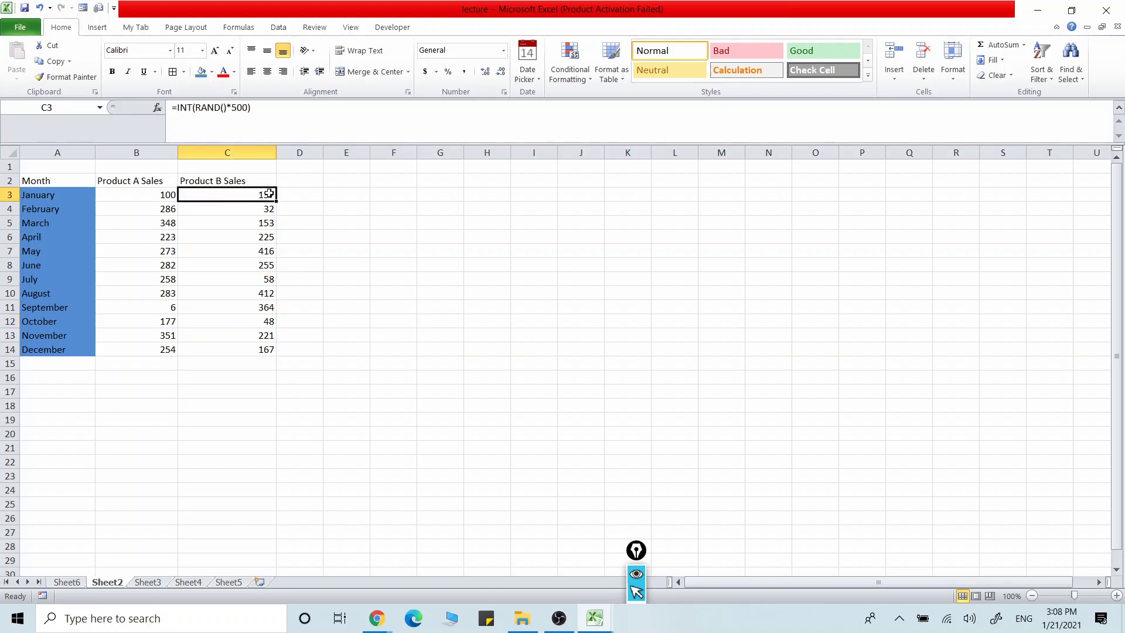
pyautogui.press('Delete')
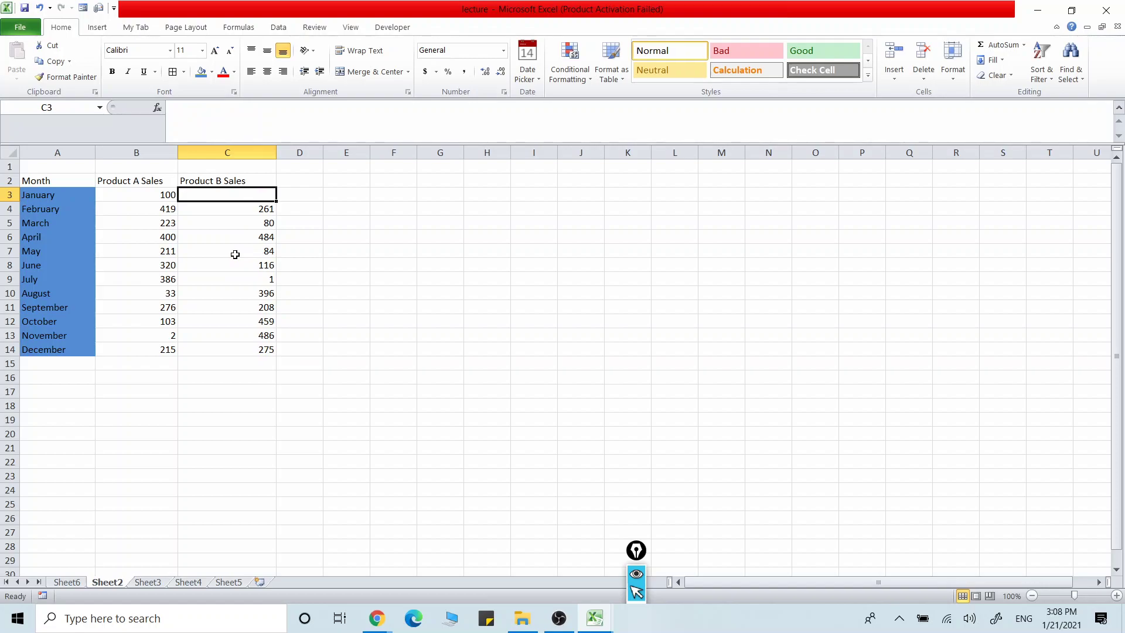
pyautogui.hotkey('ctrl', 'z')
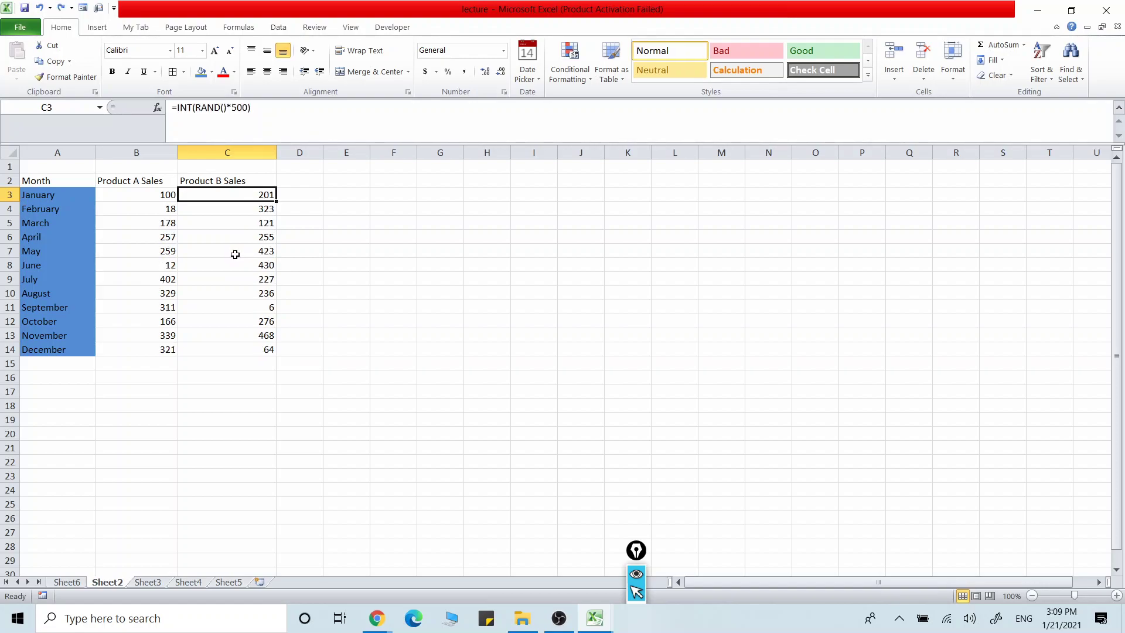
pyautogui.click(332, 252)
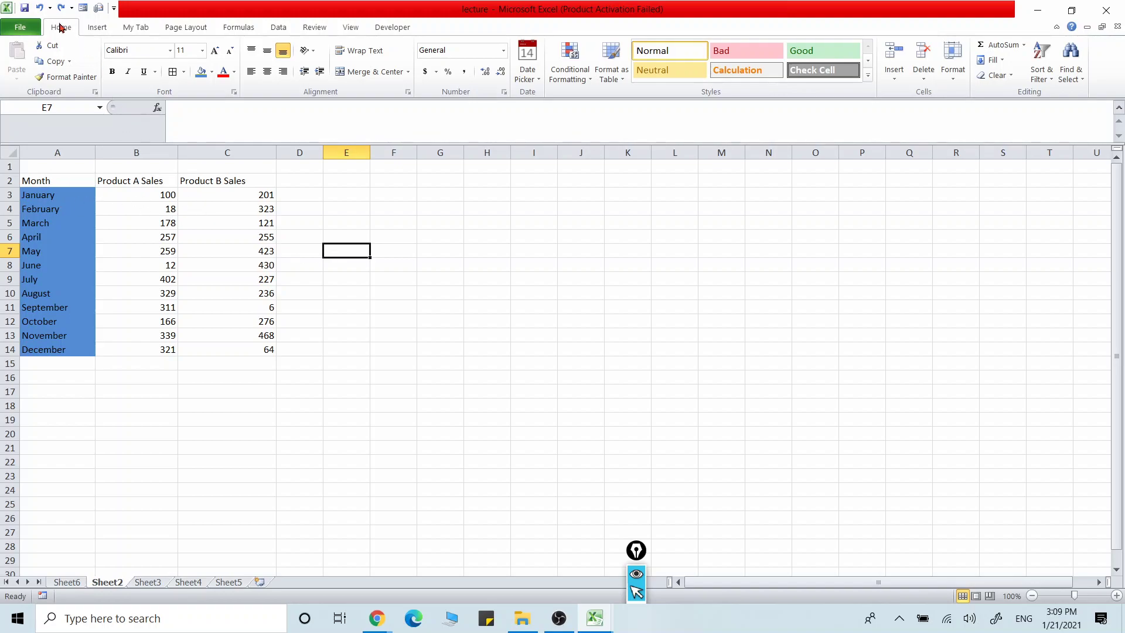
# Enter the sample value 123 in cell I4.
pyautogui.click(1011, 77)
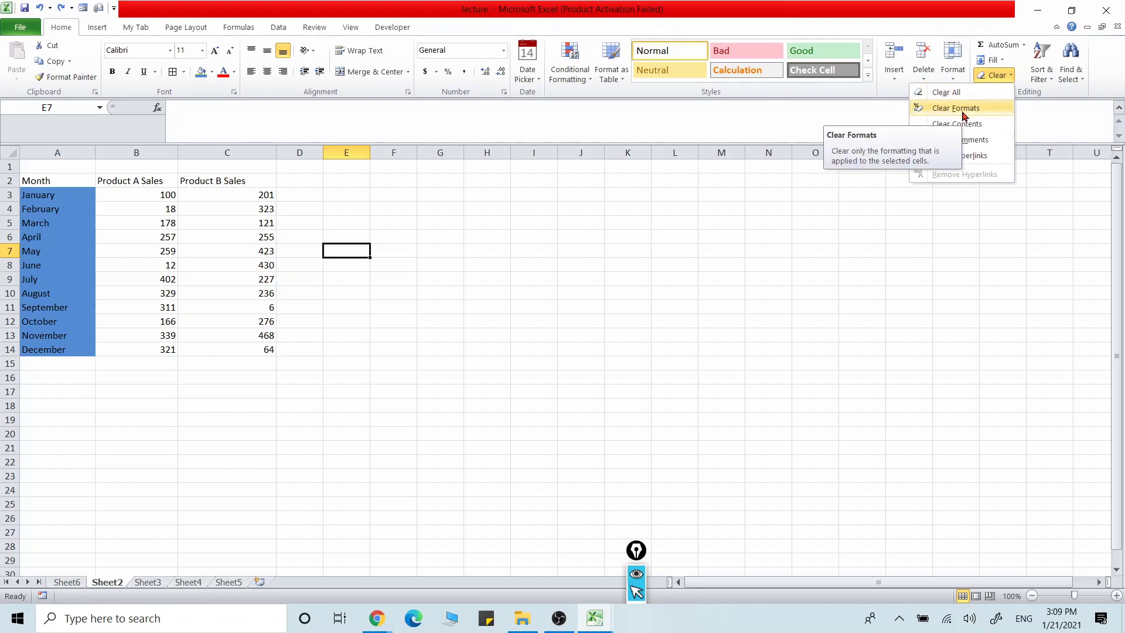
pyautogui.click(537, 206)
pyautogui.doubleClick(537, 208)
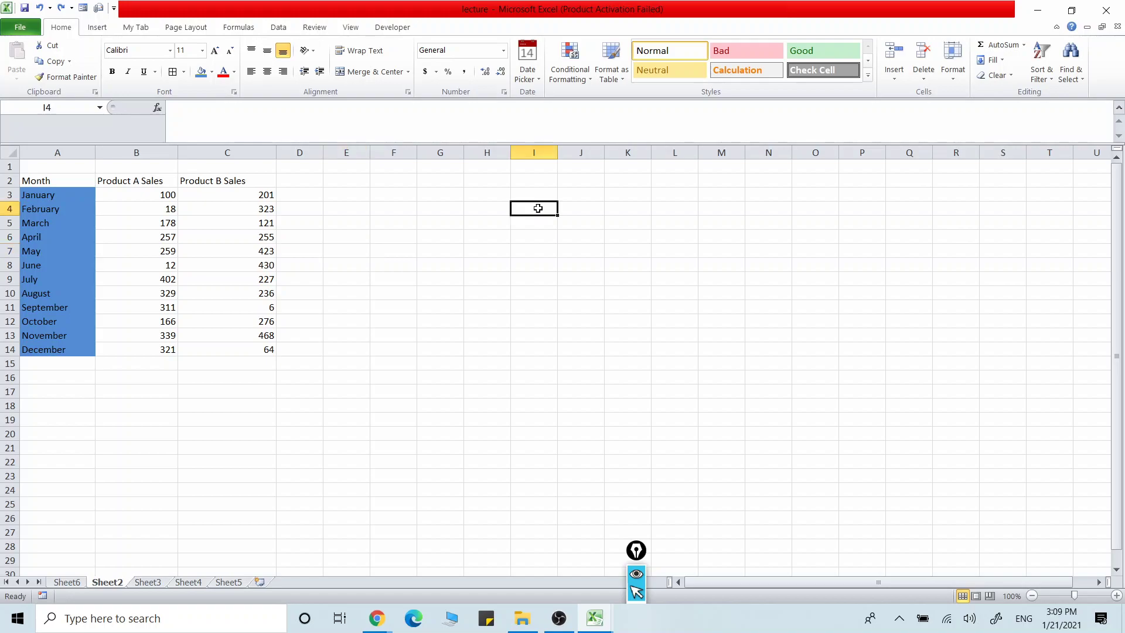
pyautogui.write('123')
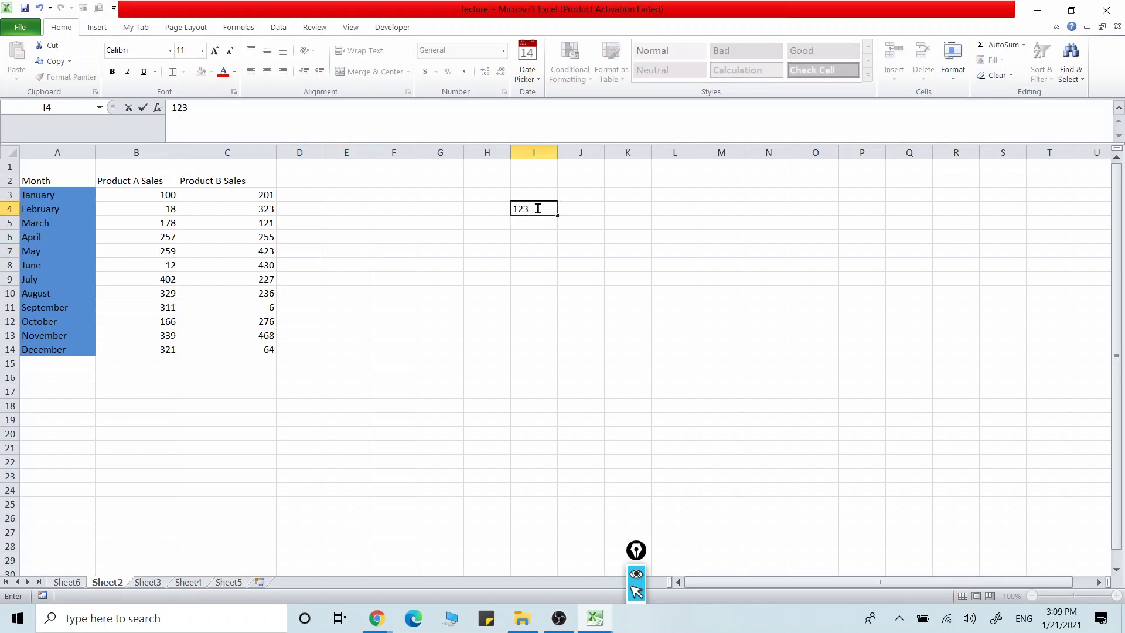
pyautogui.press('Return')
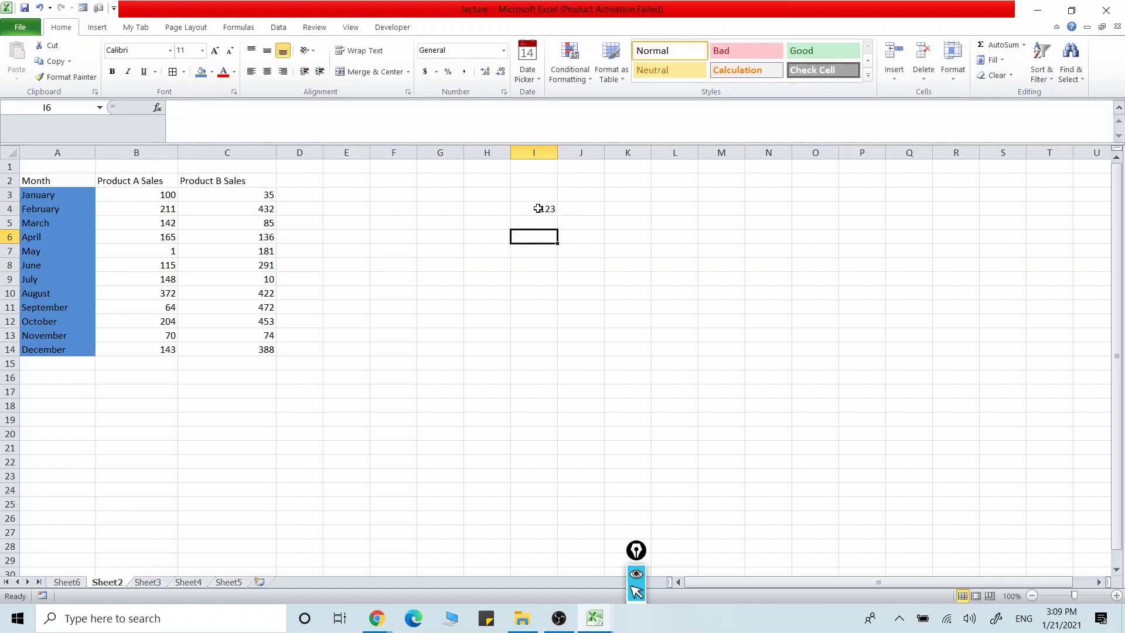
# Format cell I4 with a red font colour and a blue fill.
pyautogui.click(538, 208)
pyautogui.click(223, 71)
pyautogui.click(550, 323)
pyautogui.click(545, 208)
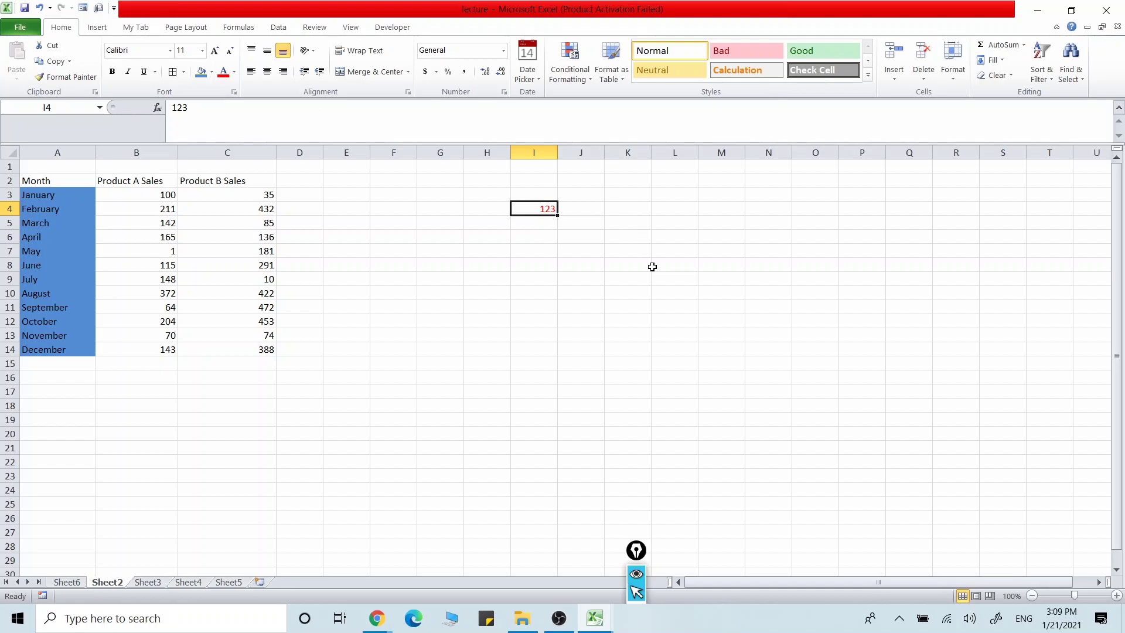
pyautogui.click(201, 71)
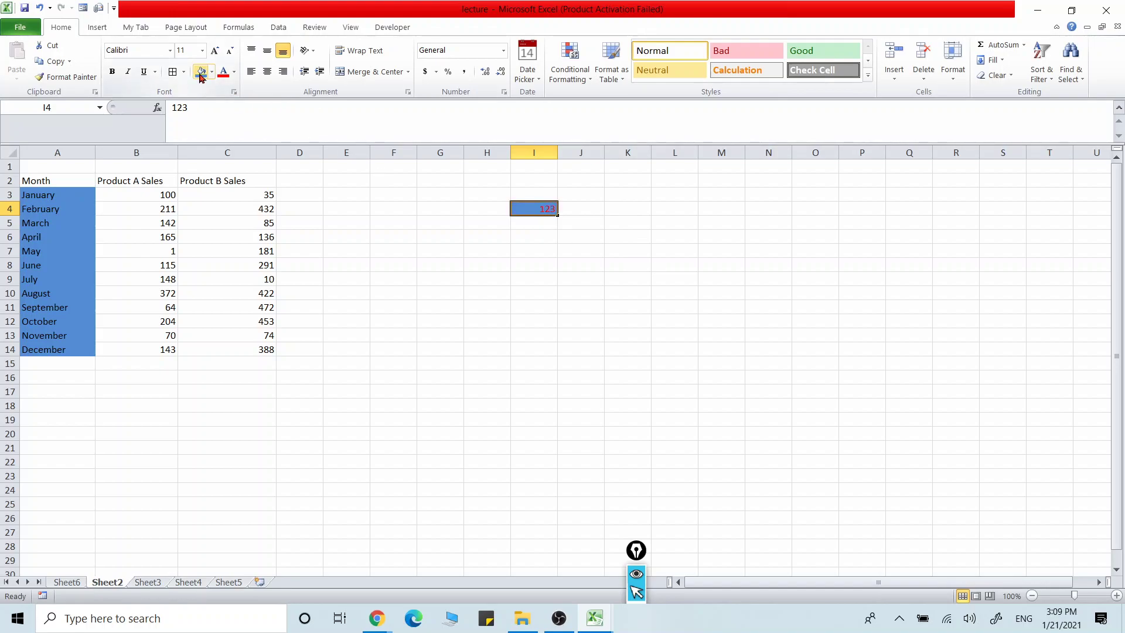
pyautogui.click(530, 327)
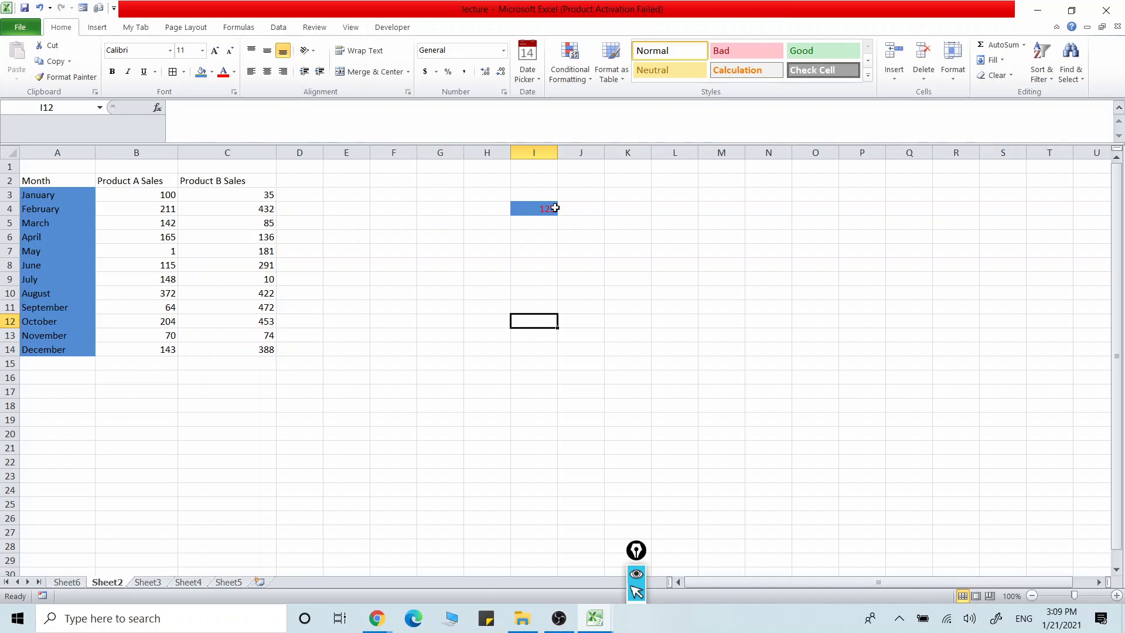
# Delete only the contents of the formatted cell I4 and undo the deletion.
pyautogui.click(547, 209)
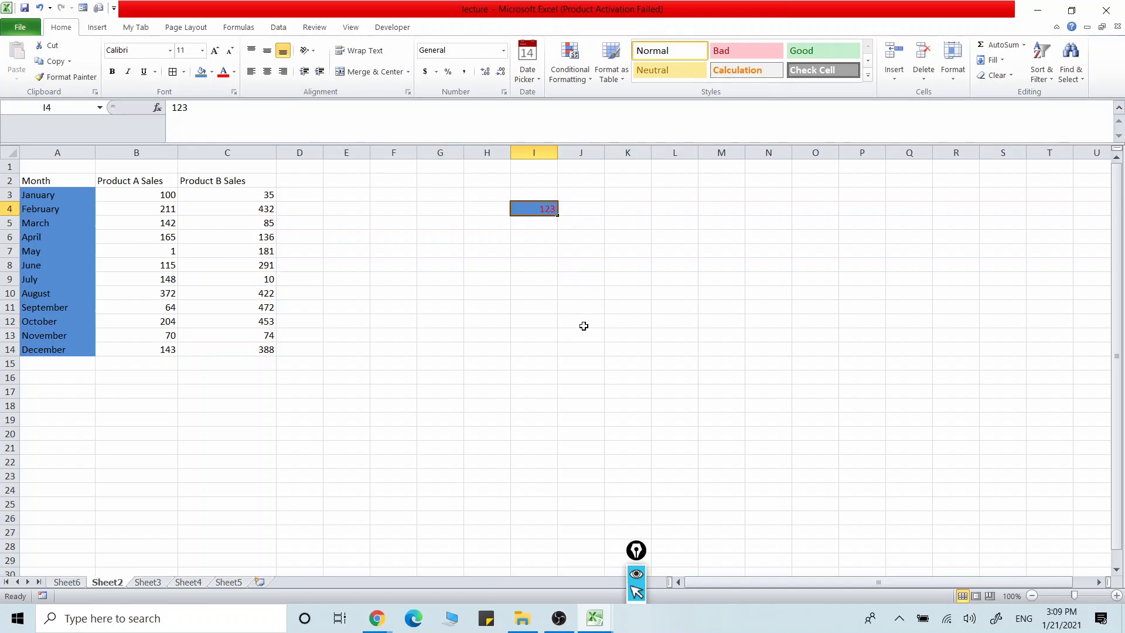
pyautogui.press('Delete')
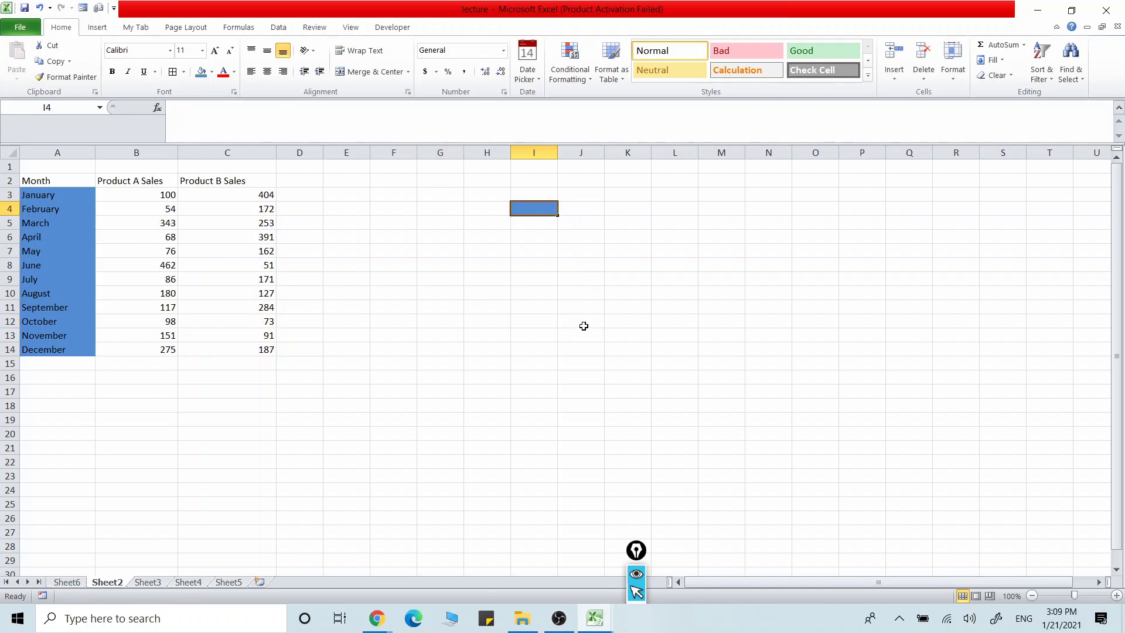
pyautogui.hotkey('ctrl', 'z')
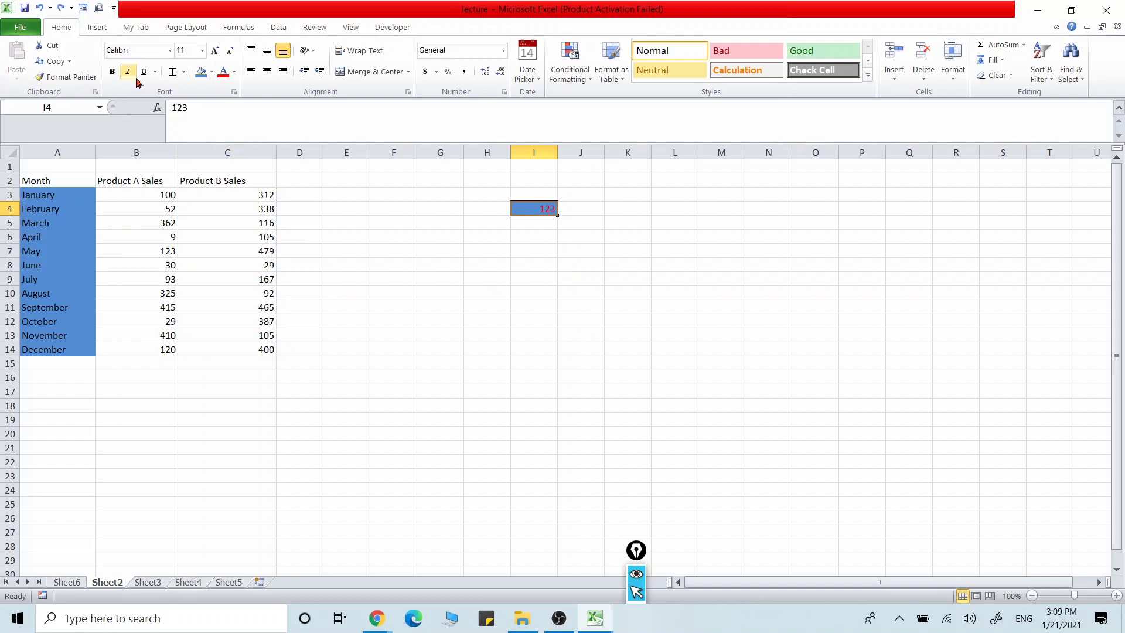
# Apply Clear All to cell I4 to remove both its value and formatting, and undo it.
pyautogui.click(1008, 78)
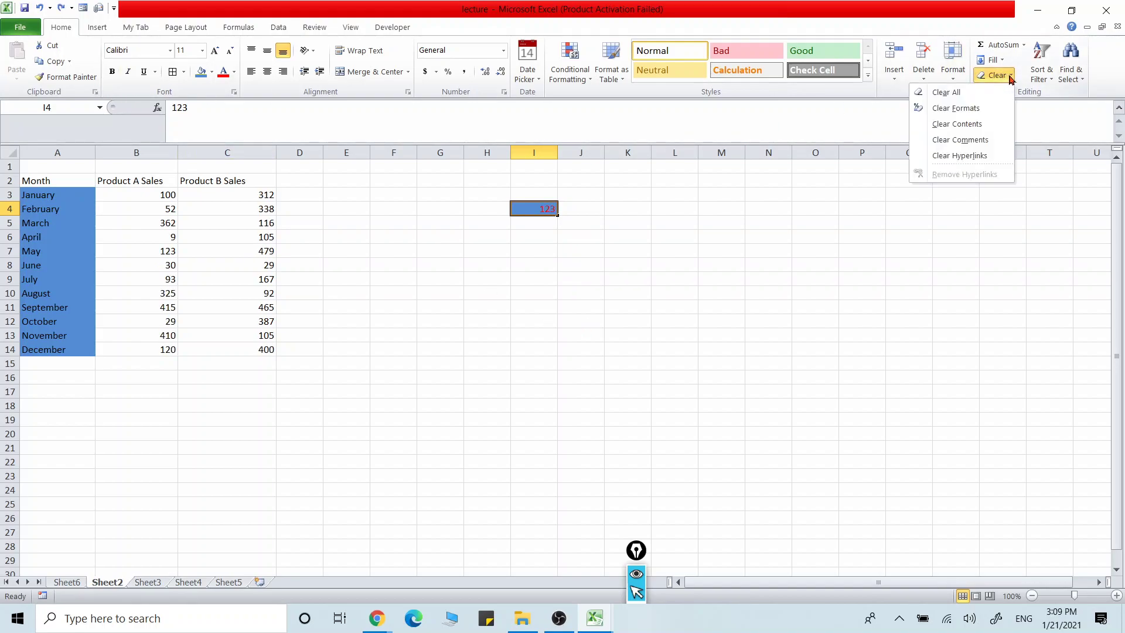
pyautogui.click(956, 93)
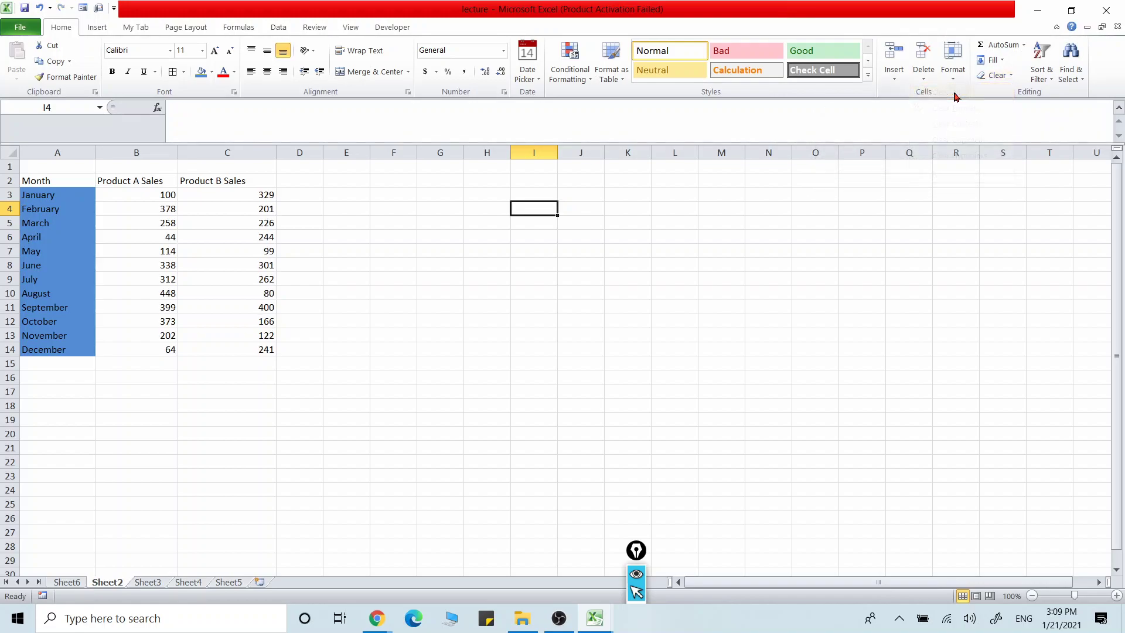
pyautogui.click(645, 291)
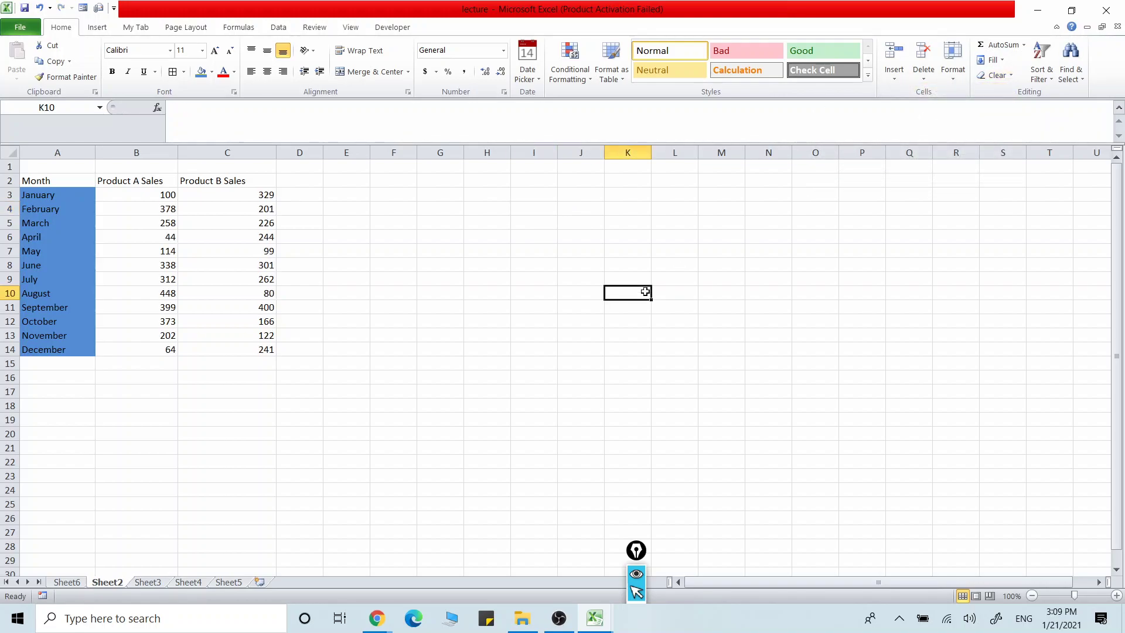
pyautogui.hotkey('ctrl', 'z')
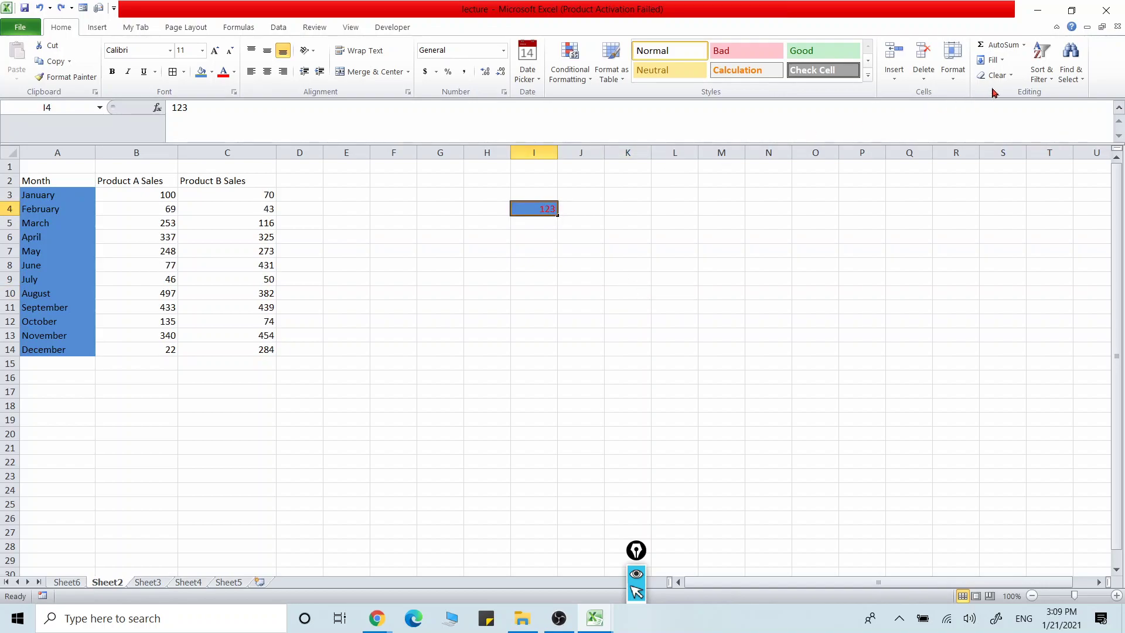
# Apply Clear Formats to cell I4, removing its font colour and fill, and check the cell's value.
pyautogui.click(1012, 76)
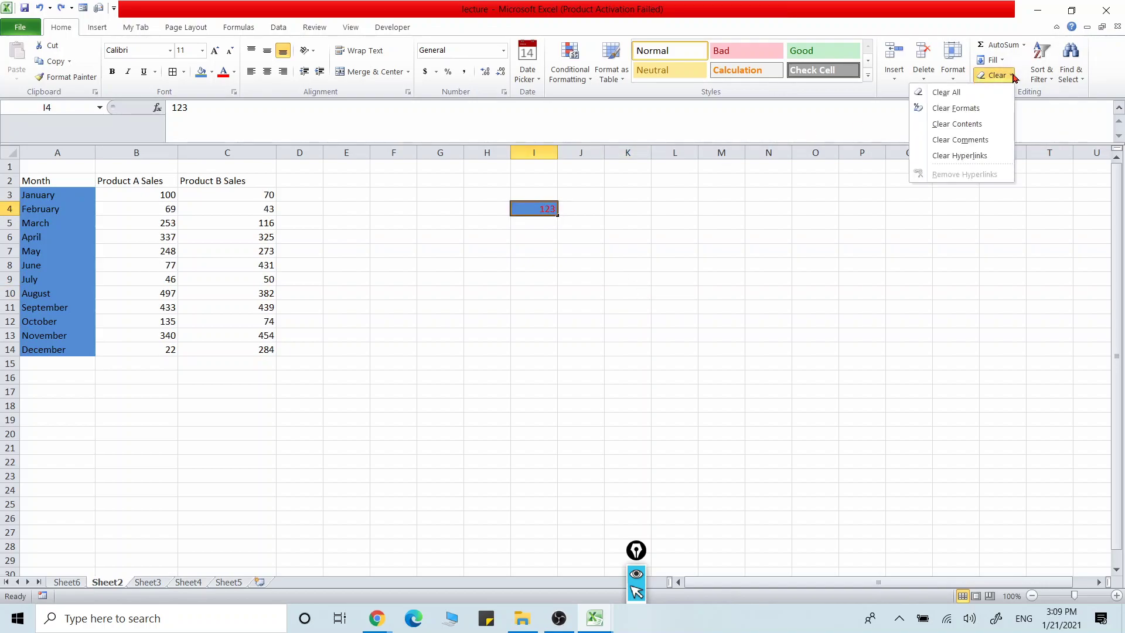
pyautogui.click(955, 109)
pyautogui.click(654, 292)
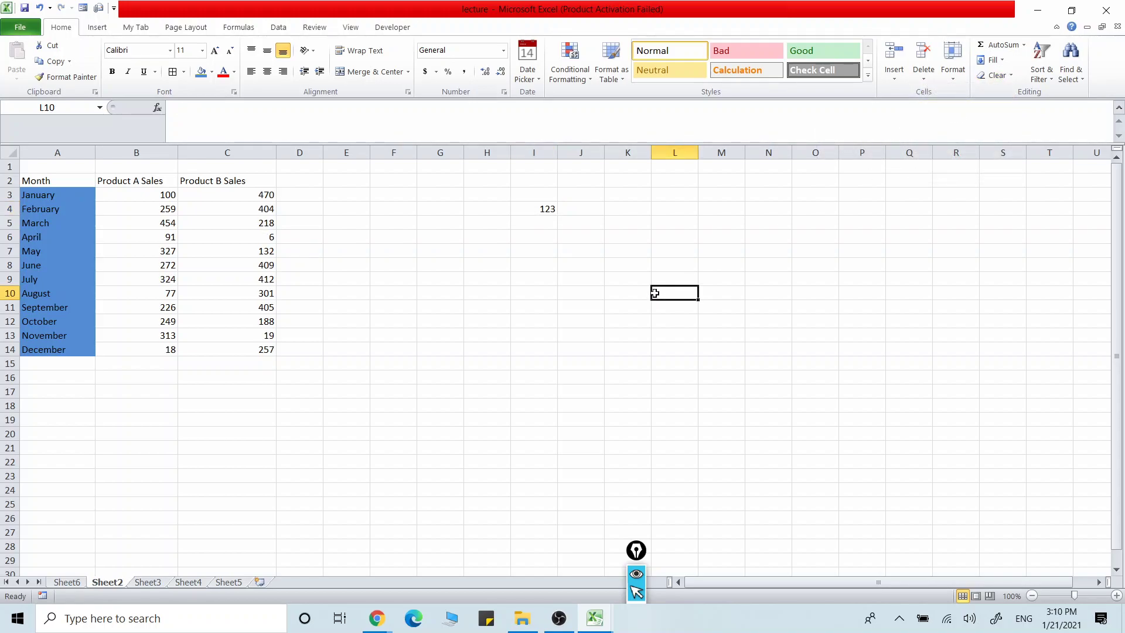
pyautogui.click(527, 209)
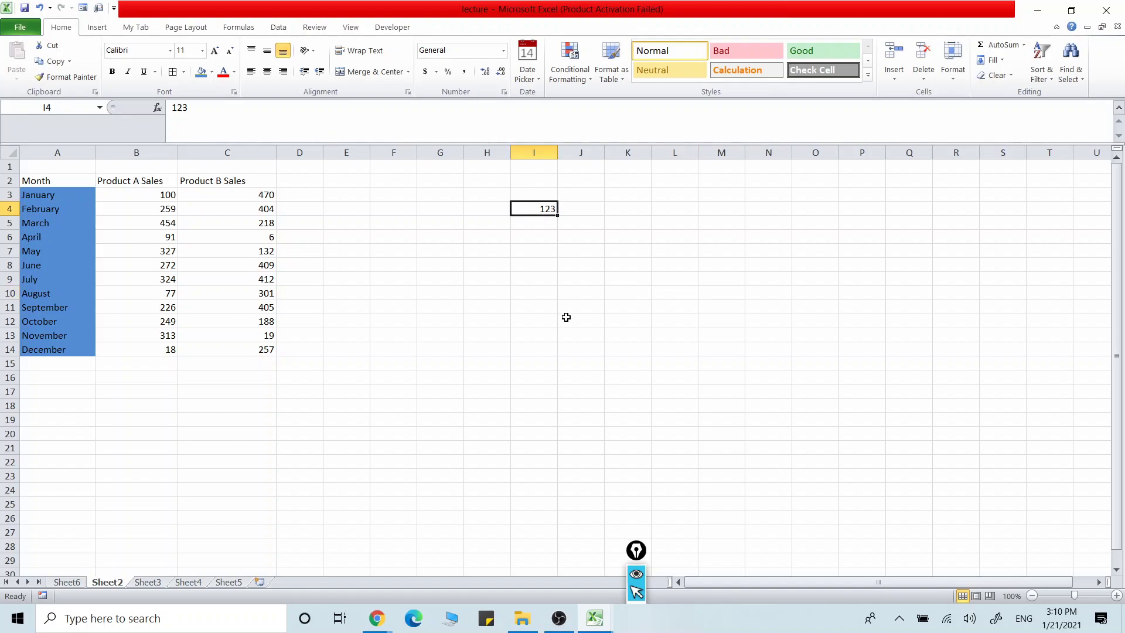
pyautogui.click(633, 275)
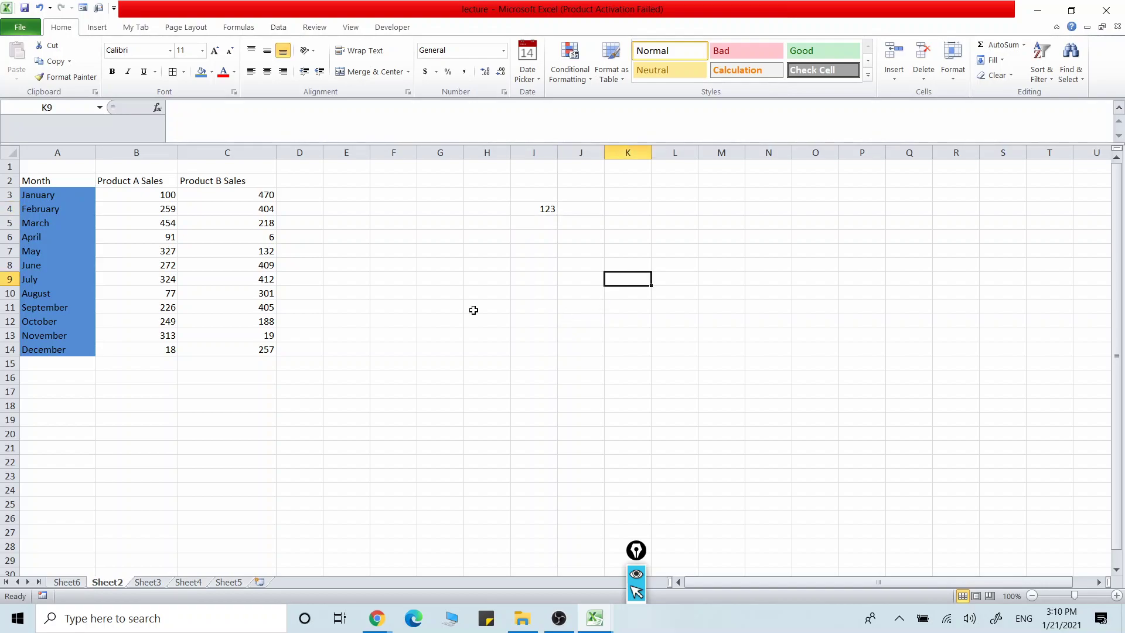
# Delete the value in cell I4.
pyautogui.click(539, 209)
pyautogui.press('Delete')
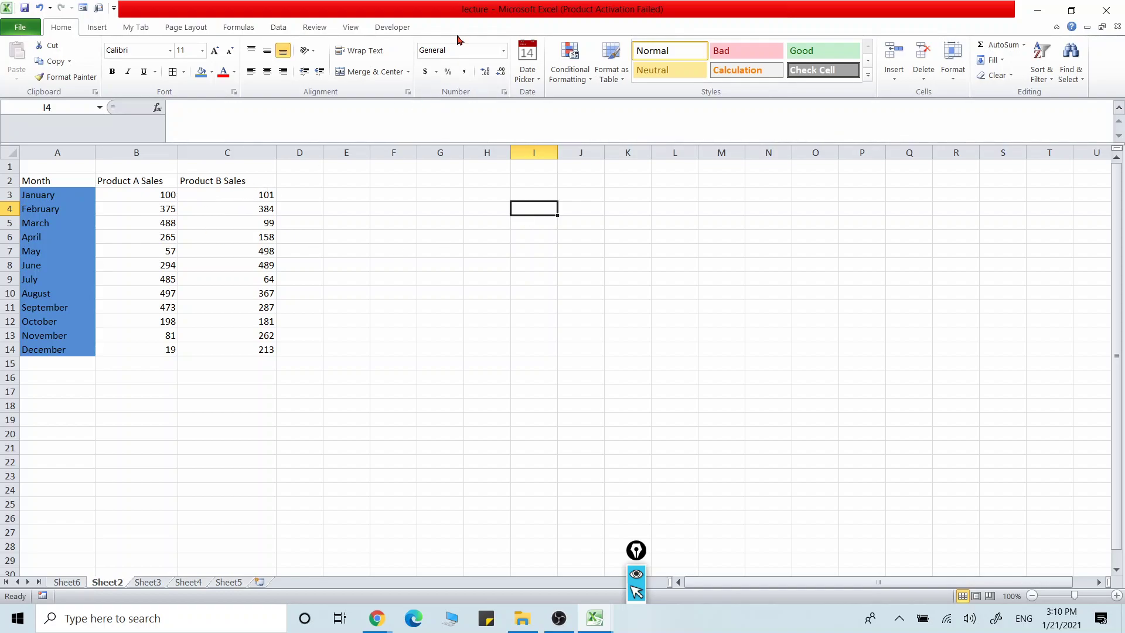
# Apply the Number format to the Product B sales in C3:C14, followed by the Currency format.
pyautogui.moveTo(263, 196); pyautogui.dragTo(265, 350)
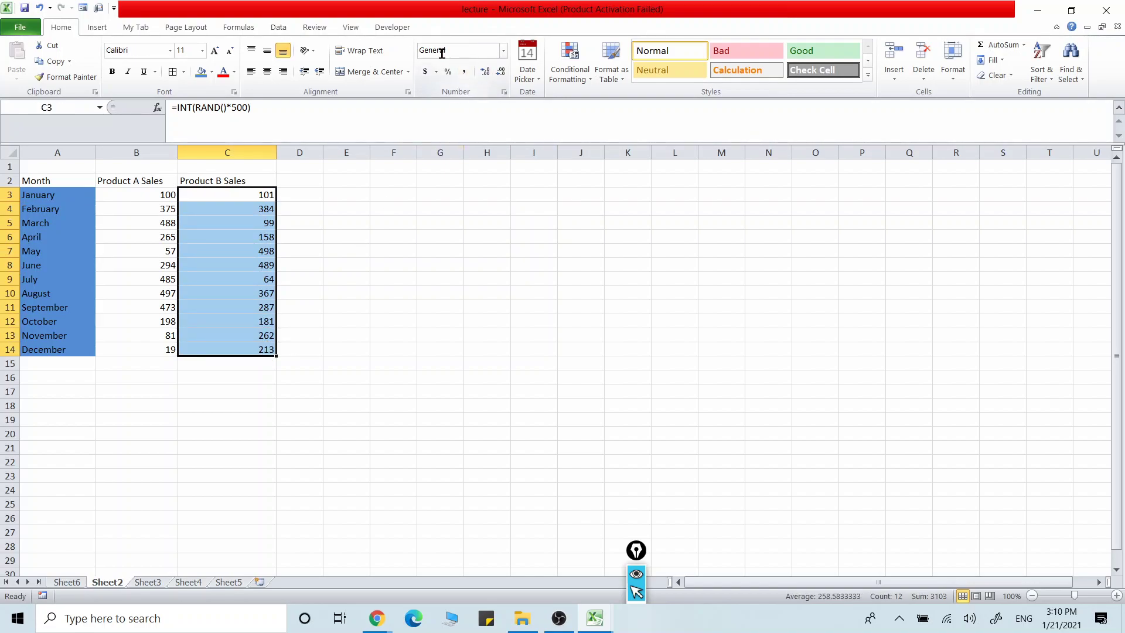
pyautogui.click(503, 51)
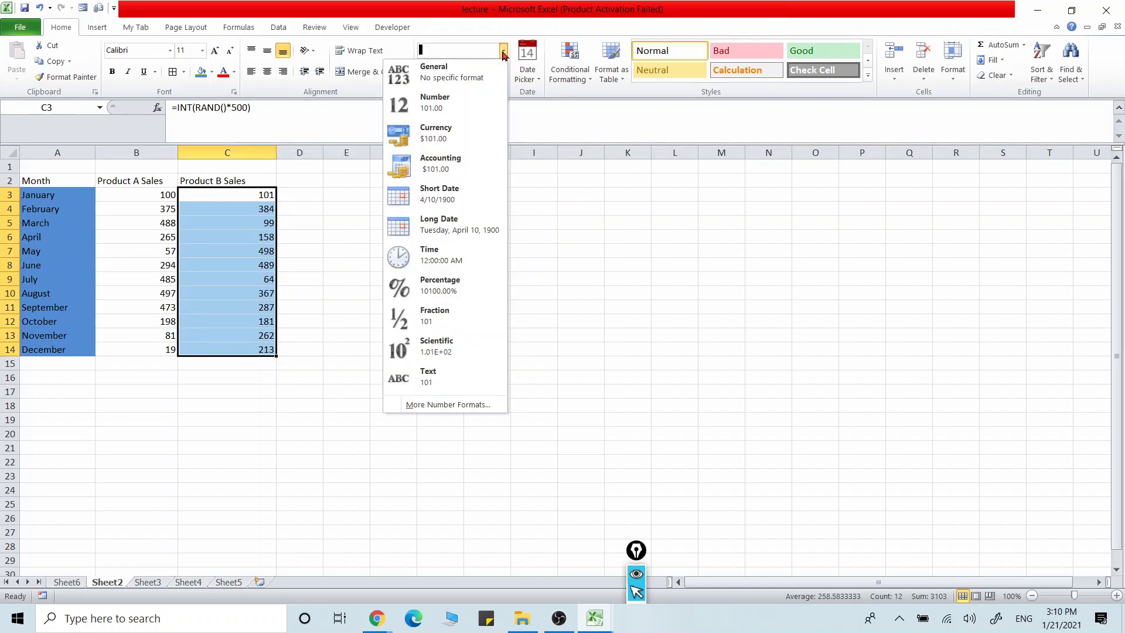
pyautogui.click(447, 101)
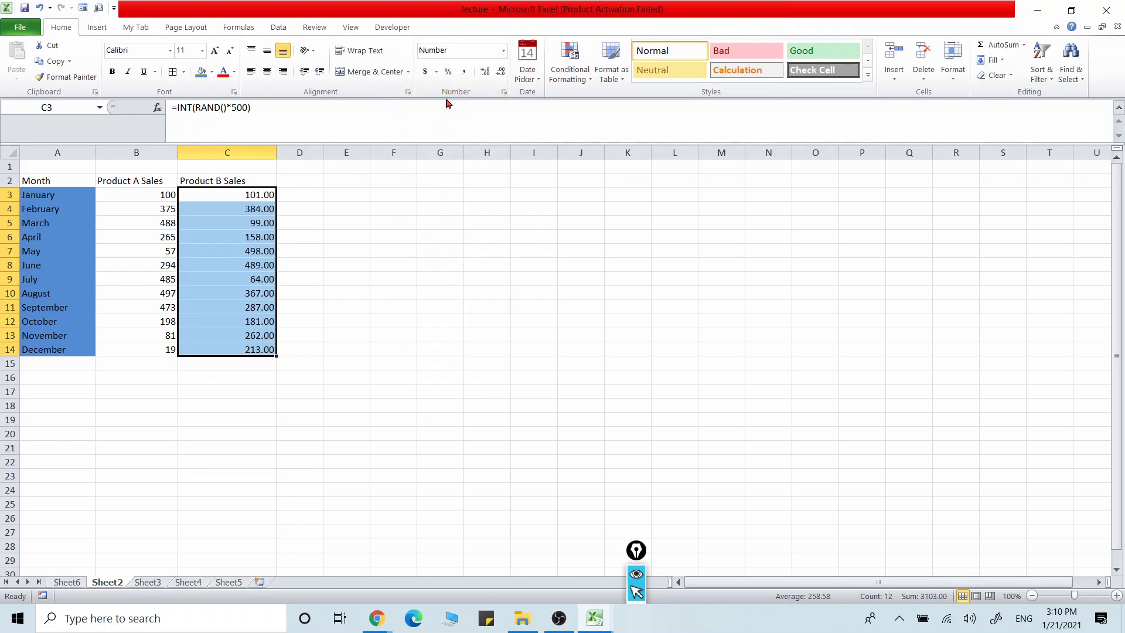
pyautogui.click(507, 52)
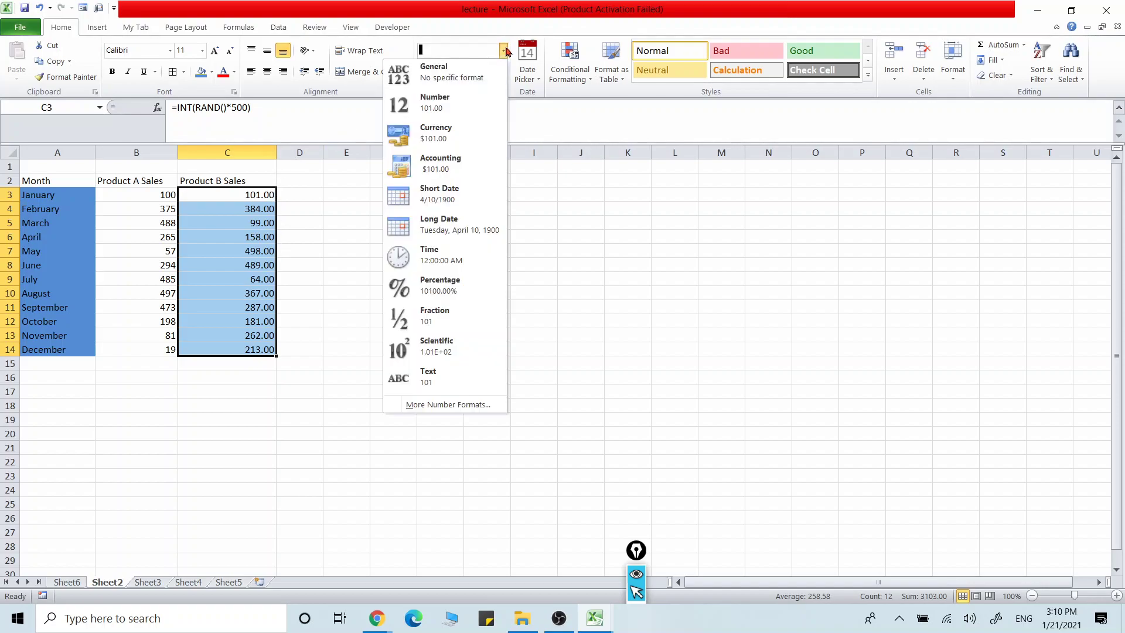
pyautogui.click(439, 143)
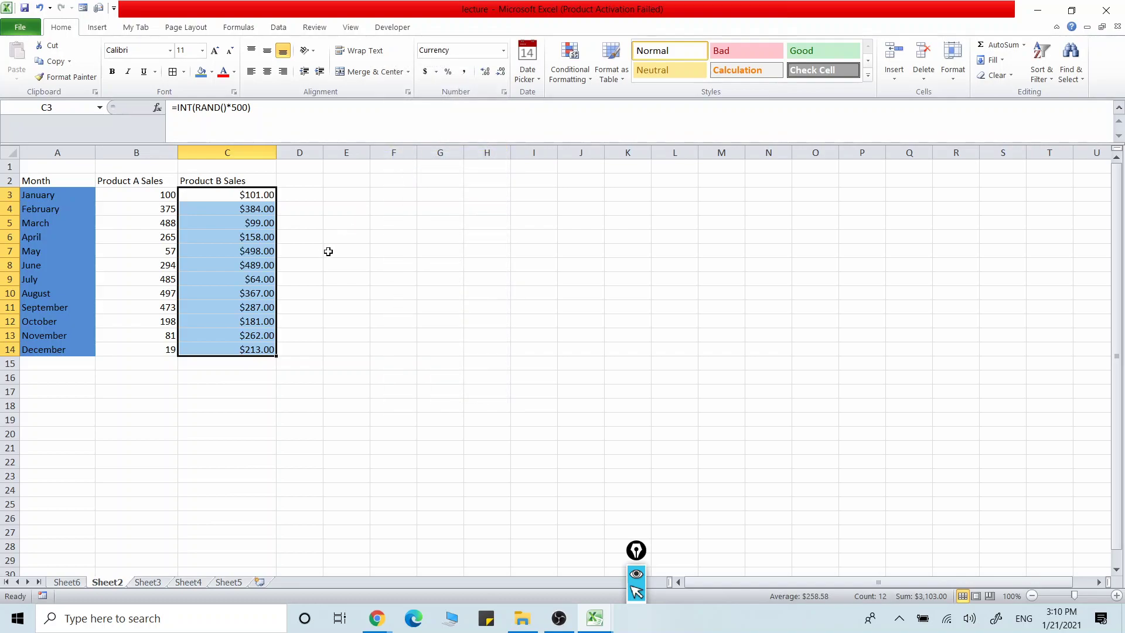
# Switch the number format of the Product B sales in C3:C14 to Percentage.
pyautogui.click(505, 53)
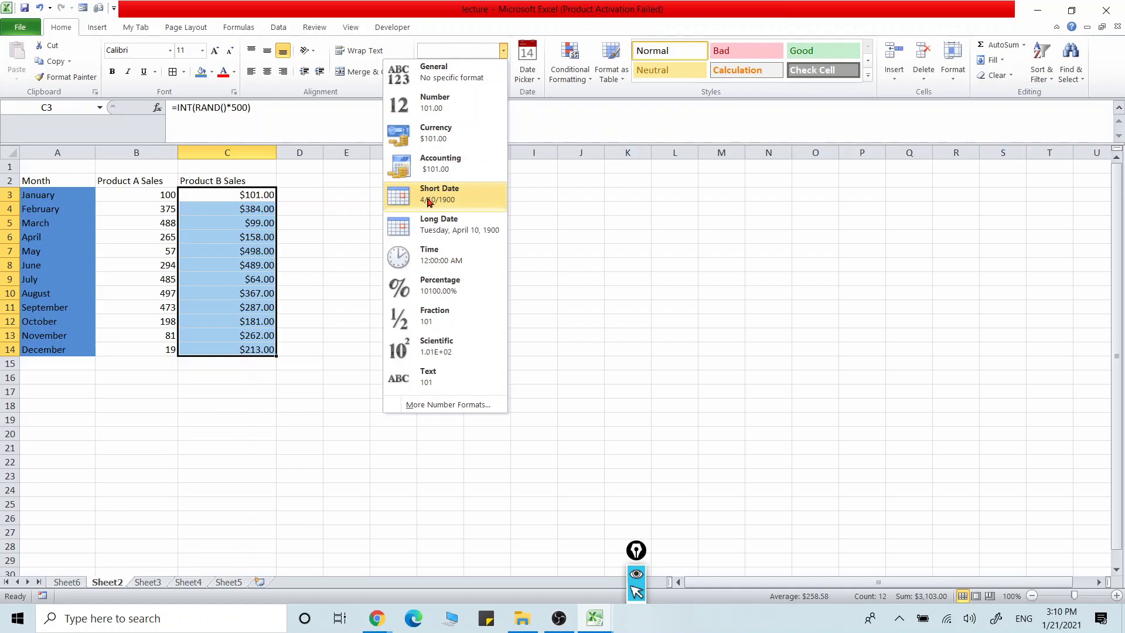
pyautogui.click(428, 283)
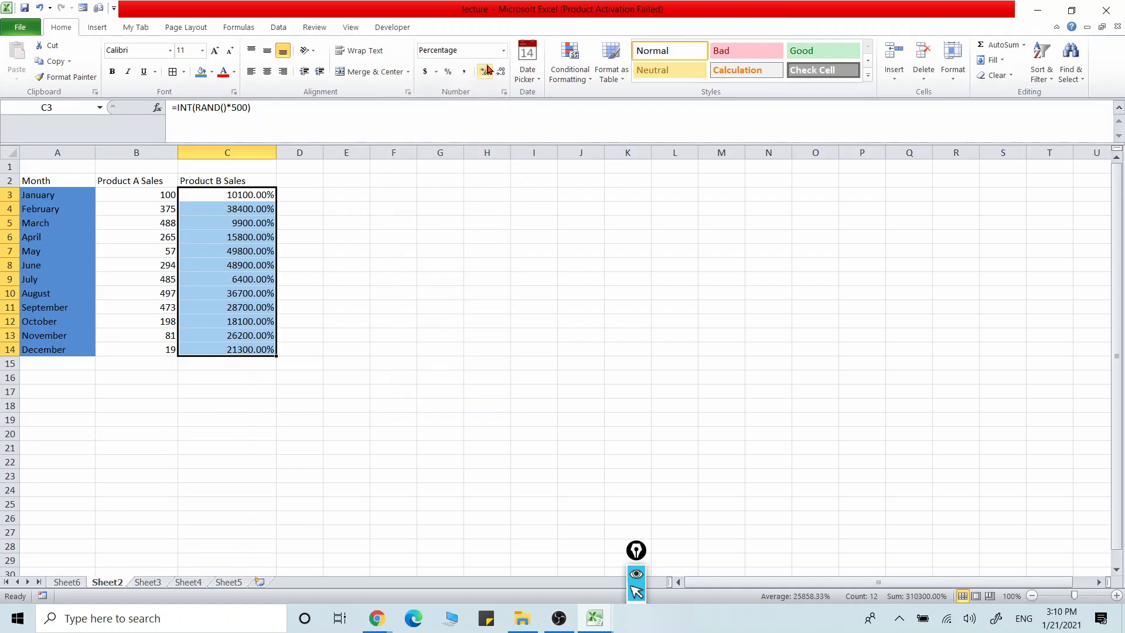
pyautogui.click(330, 291)
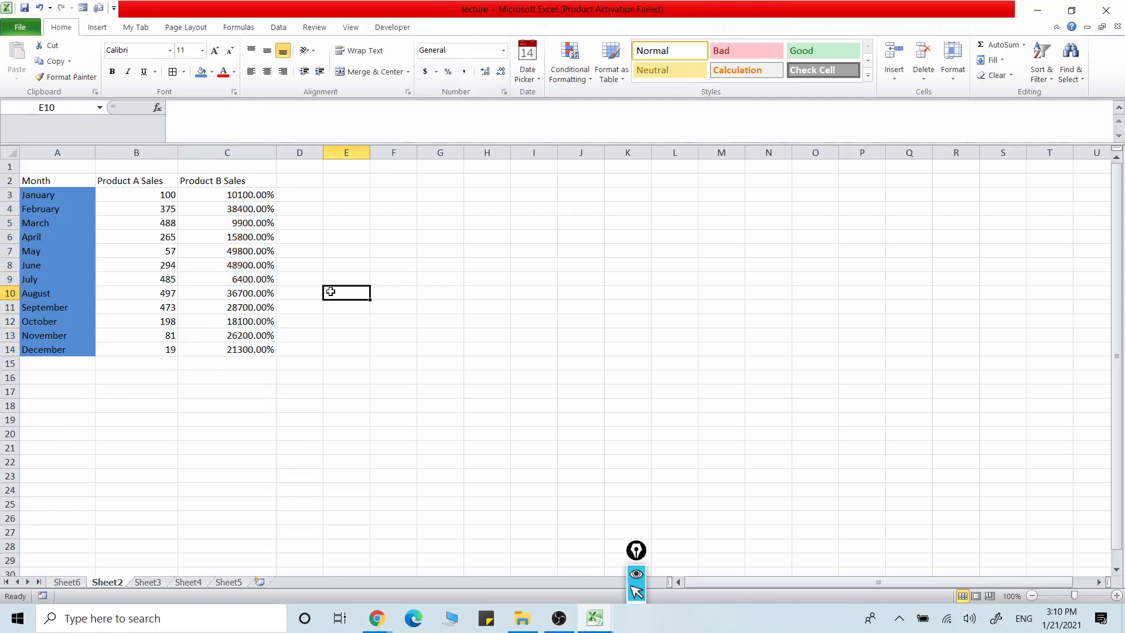
# Set the Product B sales in C3:C14 back to the Number format and change them to the Text format.
pyautogui.click(251, 196)
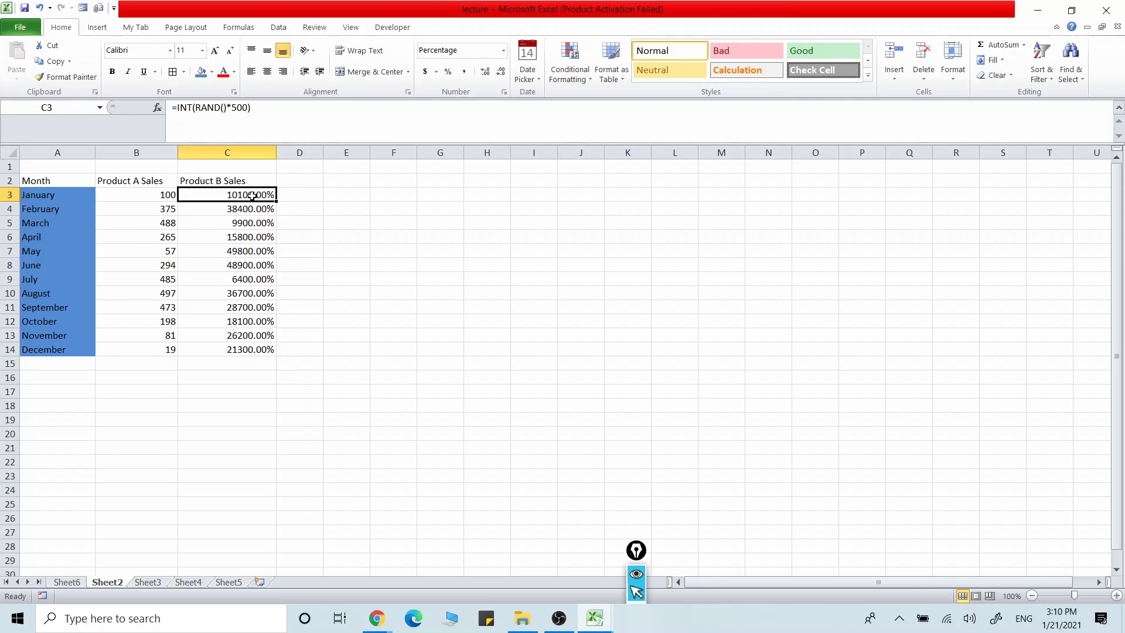
pyautogui.moveTo(253, 196); pyautogui.dragTo(251, 350)
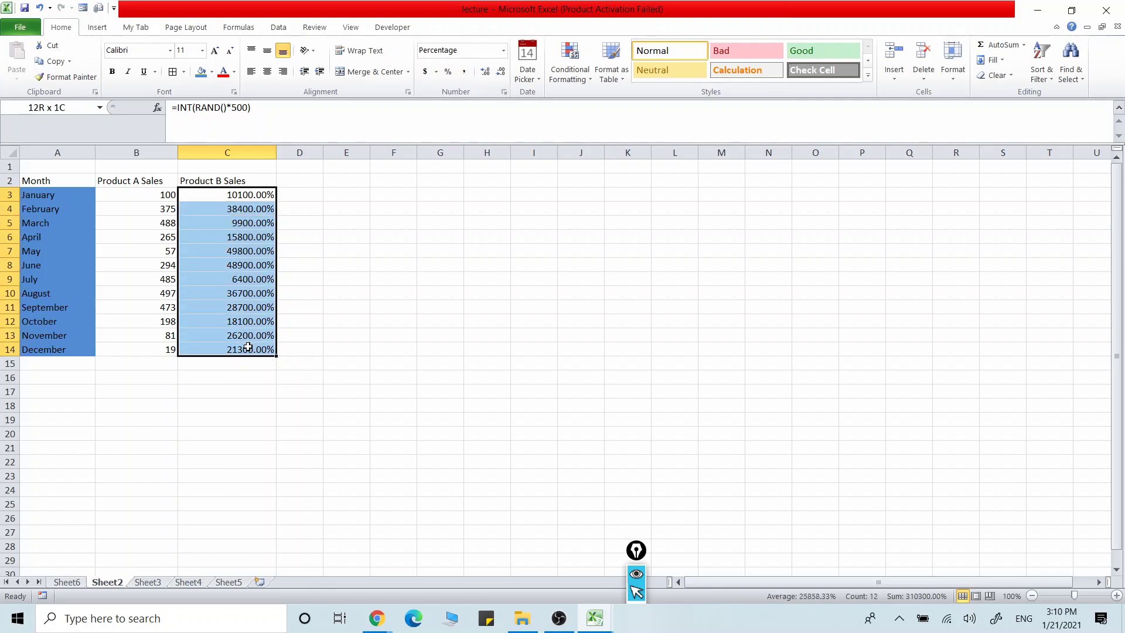
pyautogui.click(503, 51)
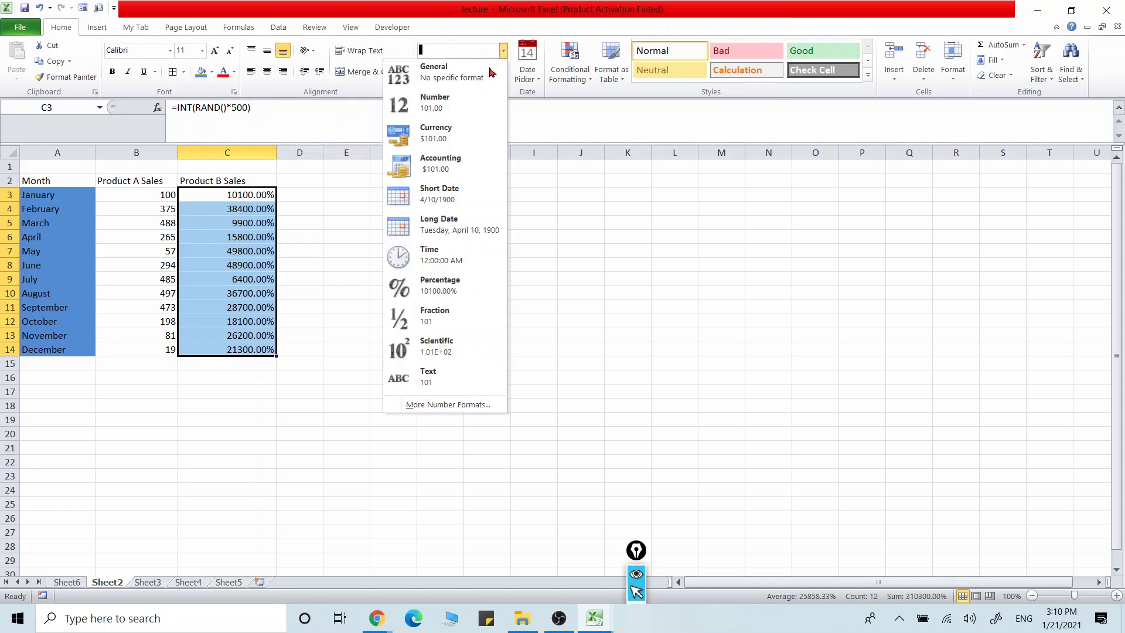
pyautogui.click(463, 109)
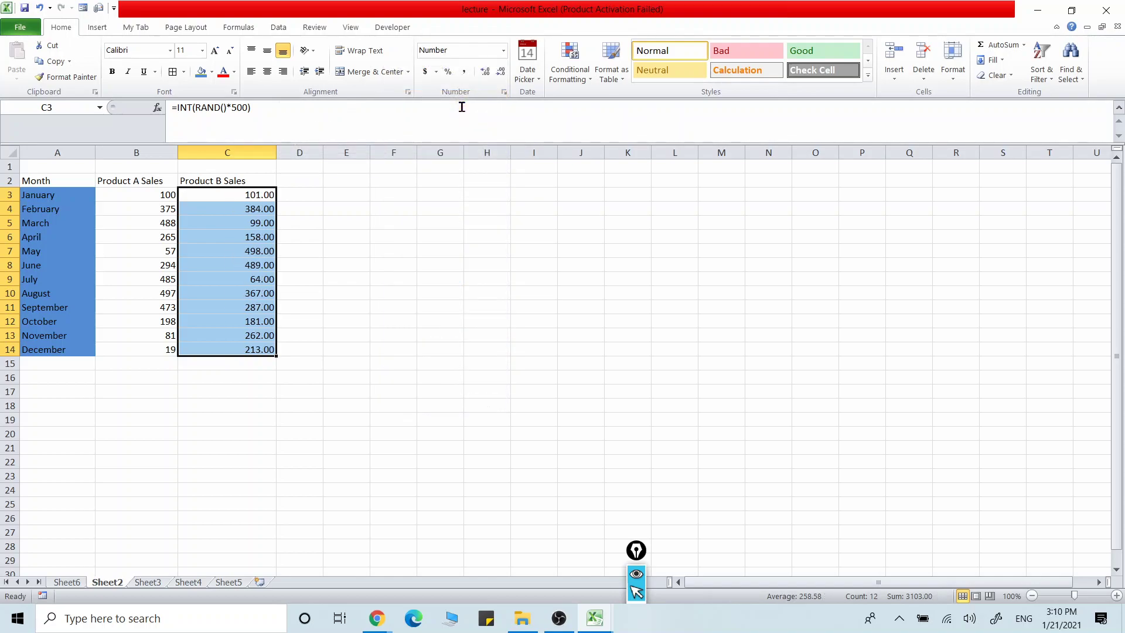
pyautogui.click(502, 51)
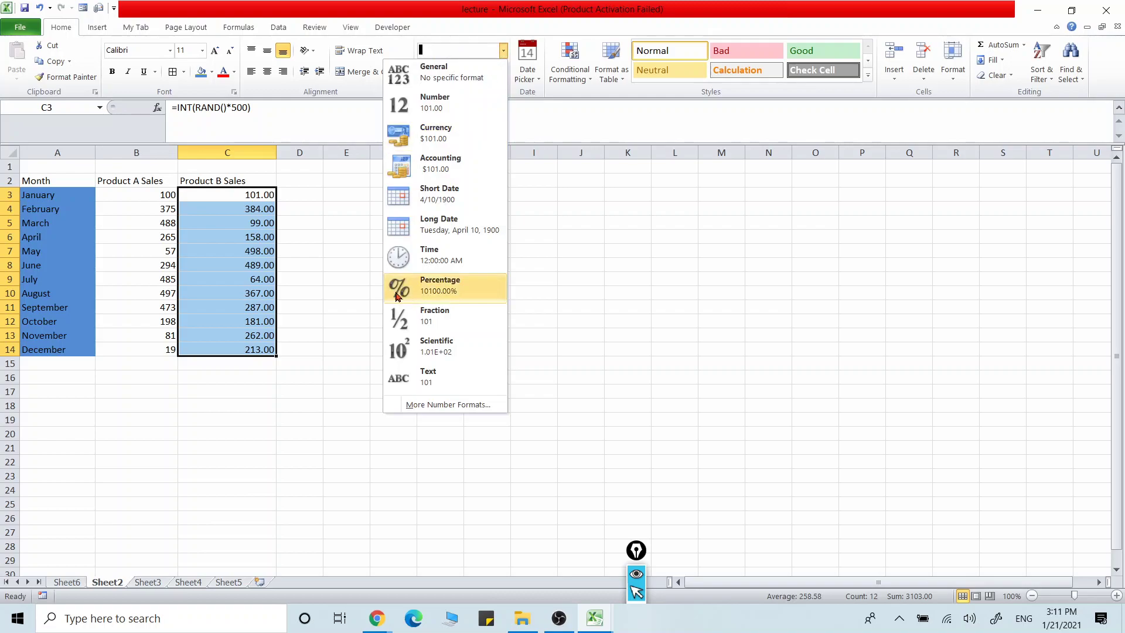
pyautogui.click(437, 378)
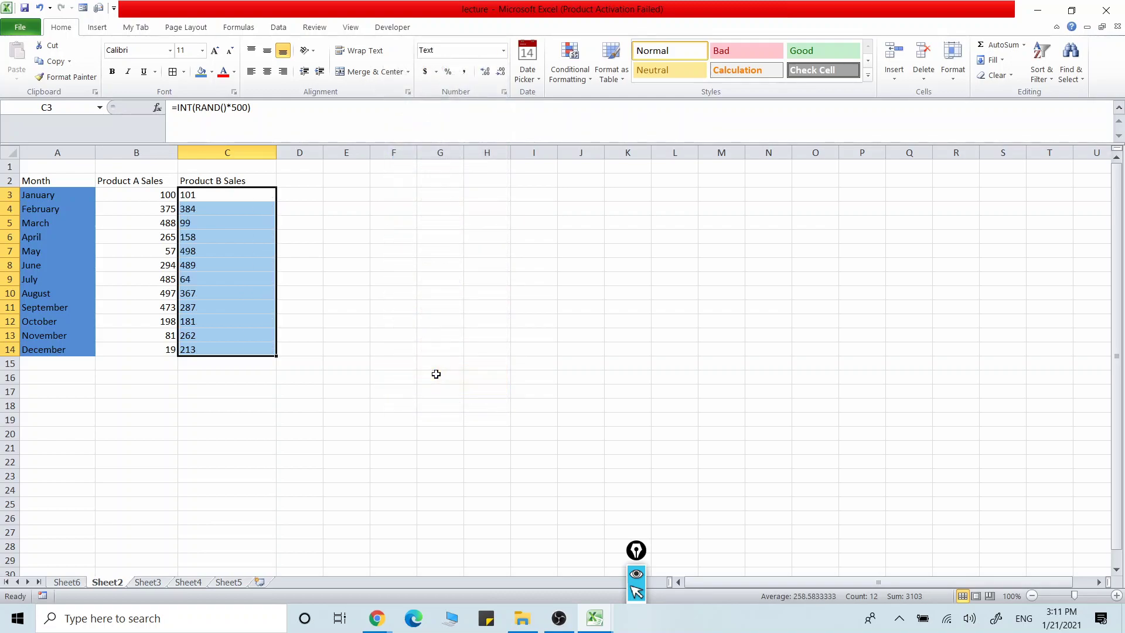
pyautogui.click(364, 339)
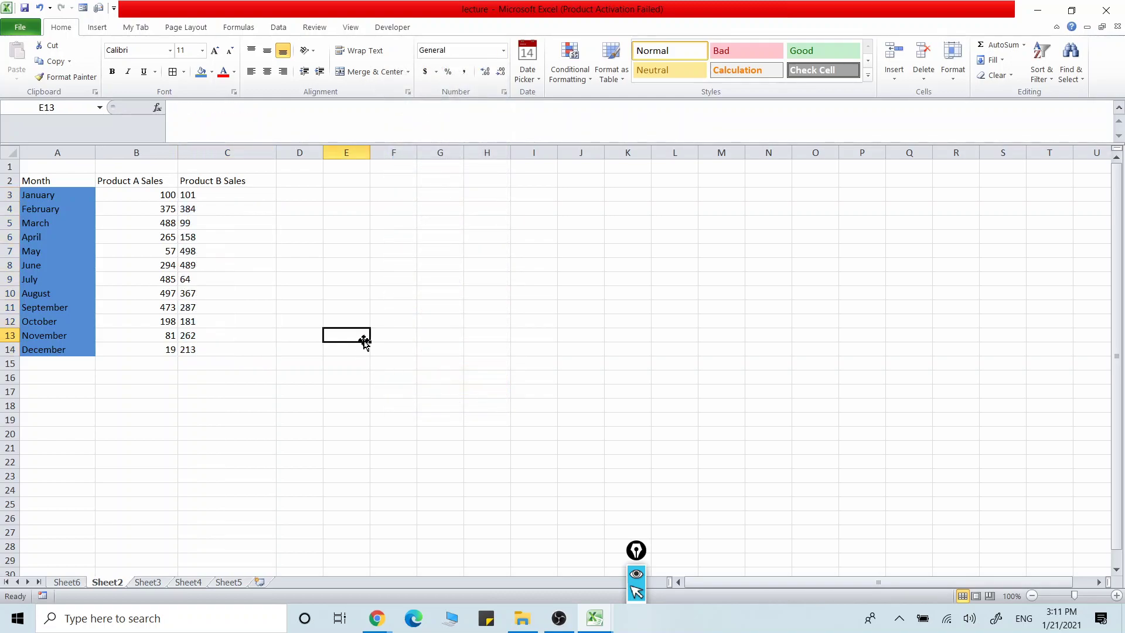
# Enter the formula =C3+1 in cell D3, beside the text-formatted January value for Product B.
pyautogui.click(217, 197)
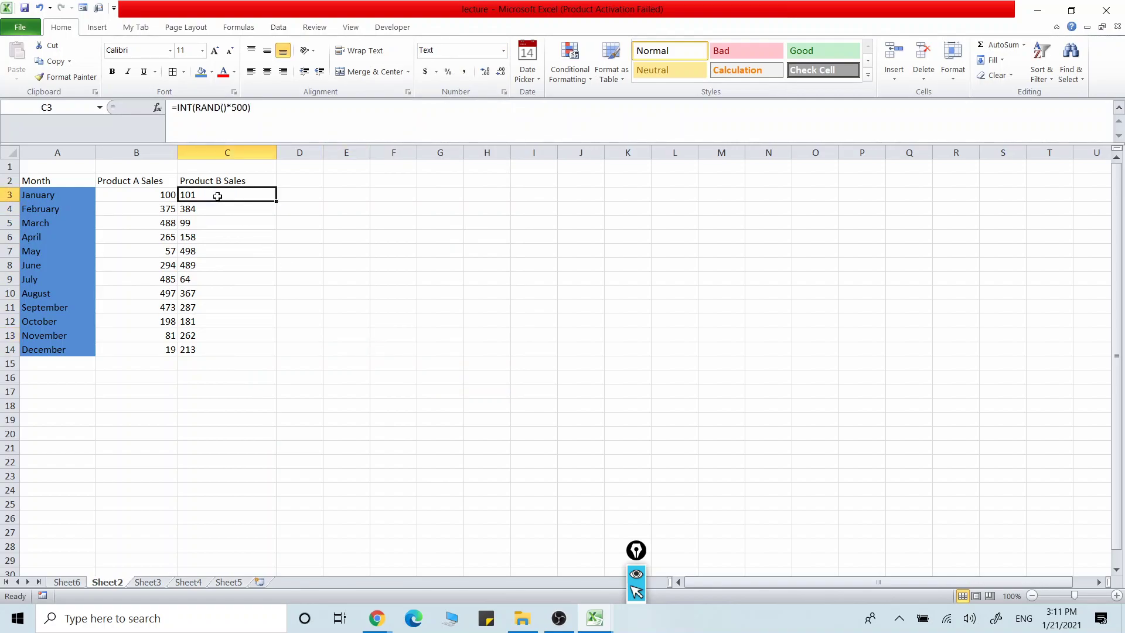
pyautogui.moveTo(241, 191); pyautogui.dragTo(223, 353)
pyautogui.click(299, 194)
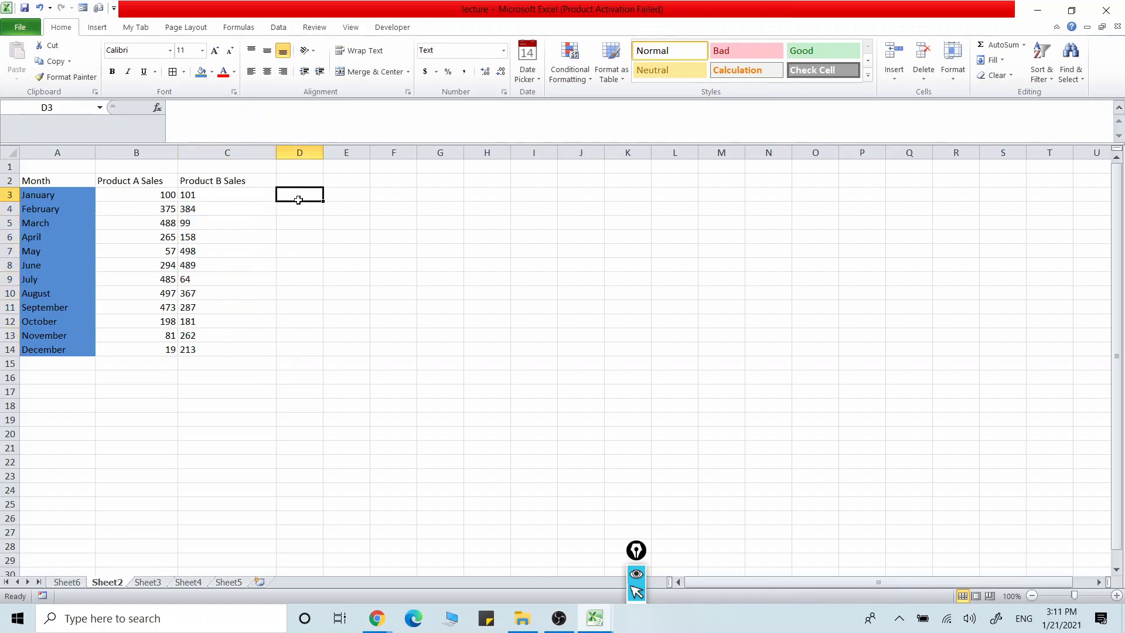
pyautogui.doubleClick(300, 194)
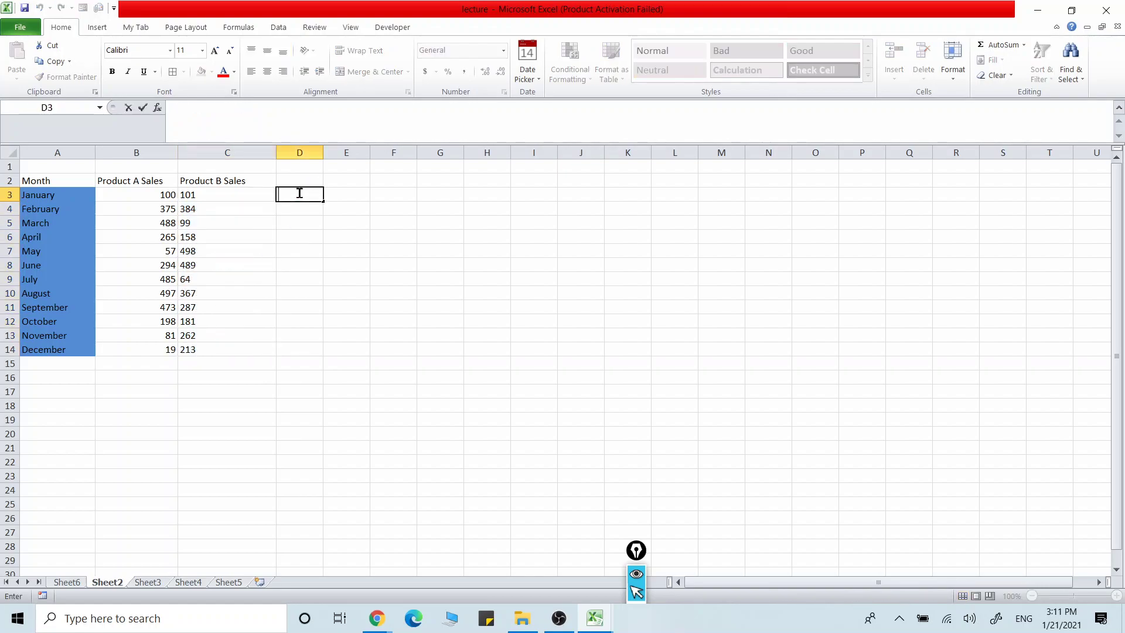
pyautogui.write('=')
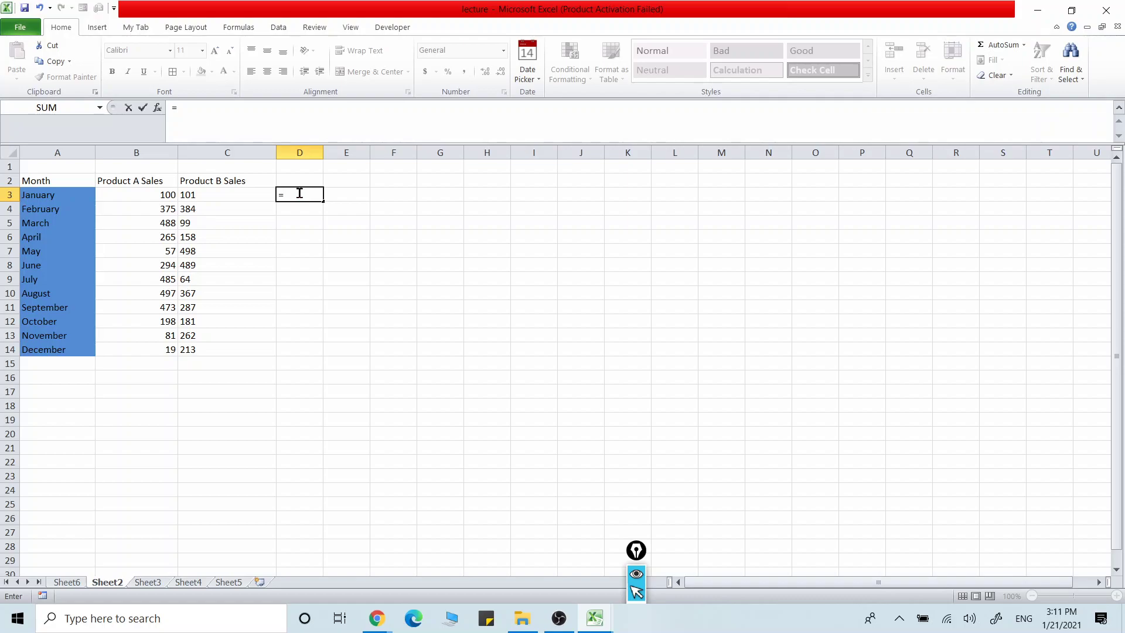
pyautogui.click(246, 195)
pyautogui.write('+1')
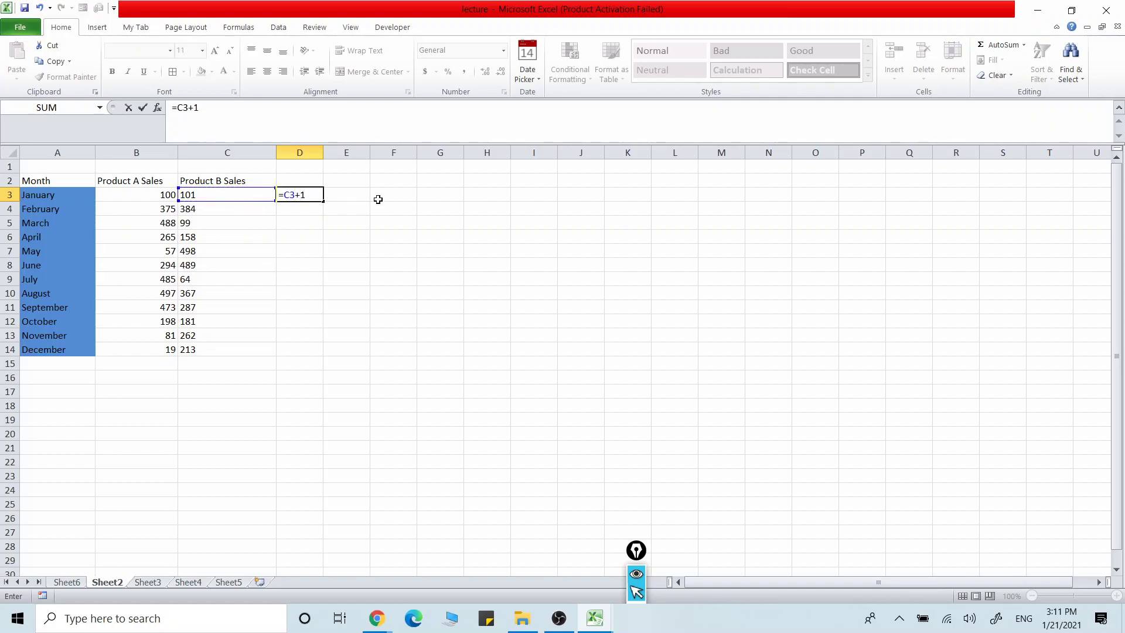
pyautogui.click(336, 239)
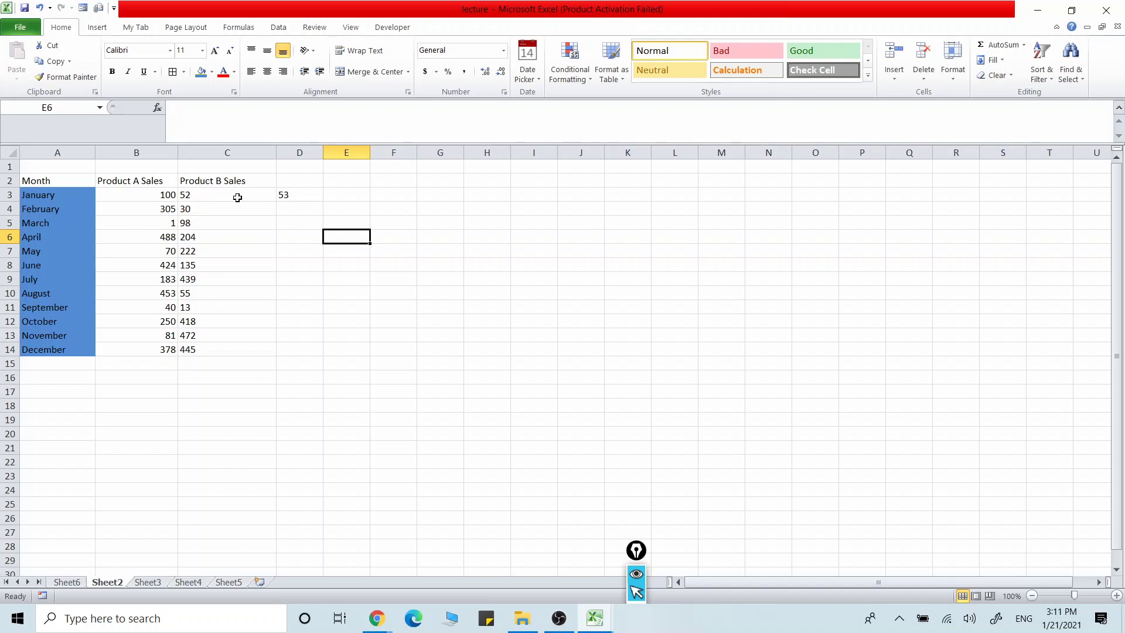
# Reapply the Text format to the Product B sales in C3:C14.
pyautogui.moveTo(237, 198); pyautogui.dragTo(226, 354)
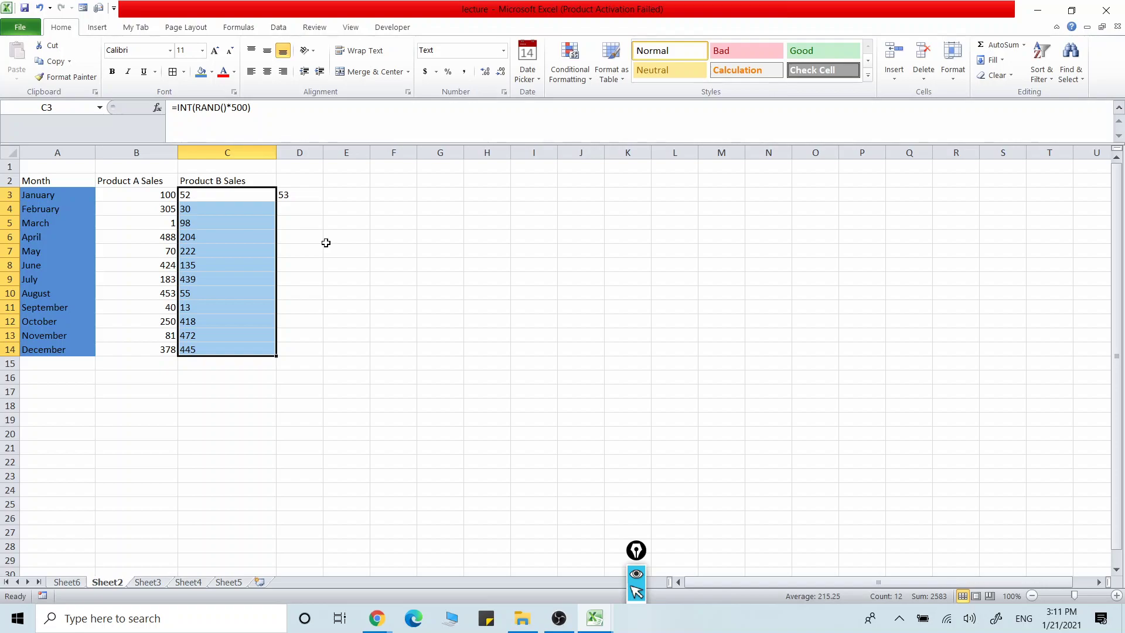
pyautogui.click(312, 265)
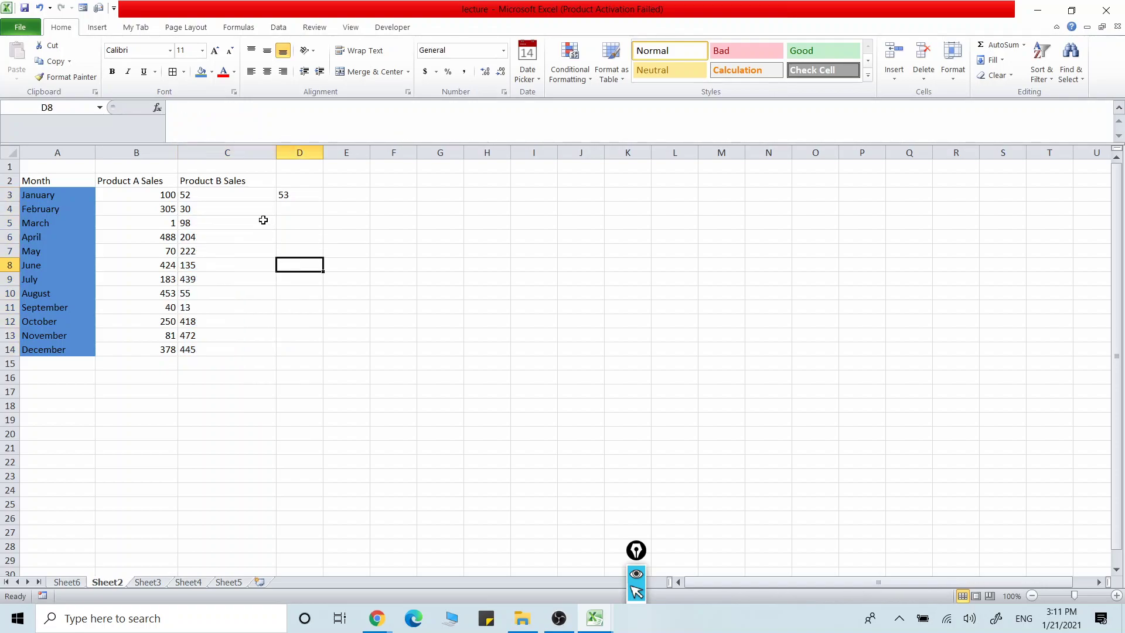
pyautogui.moveTo(224, 193); pyautogui.dragTo(218, 349)
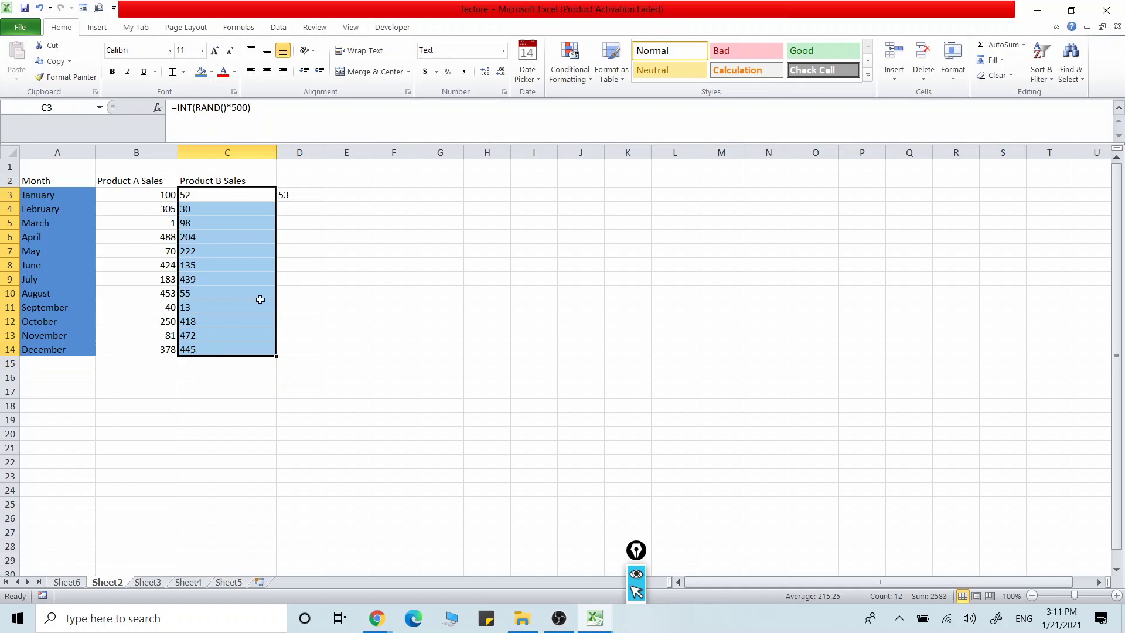
pyautogui.click(504, 52)
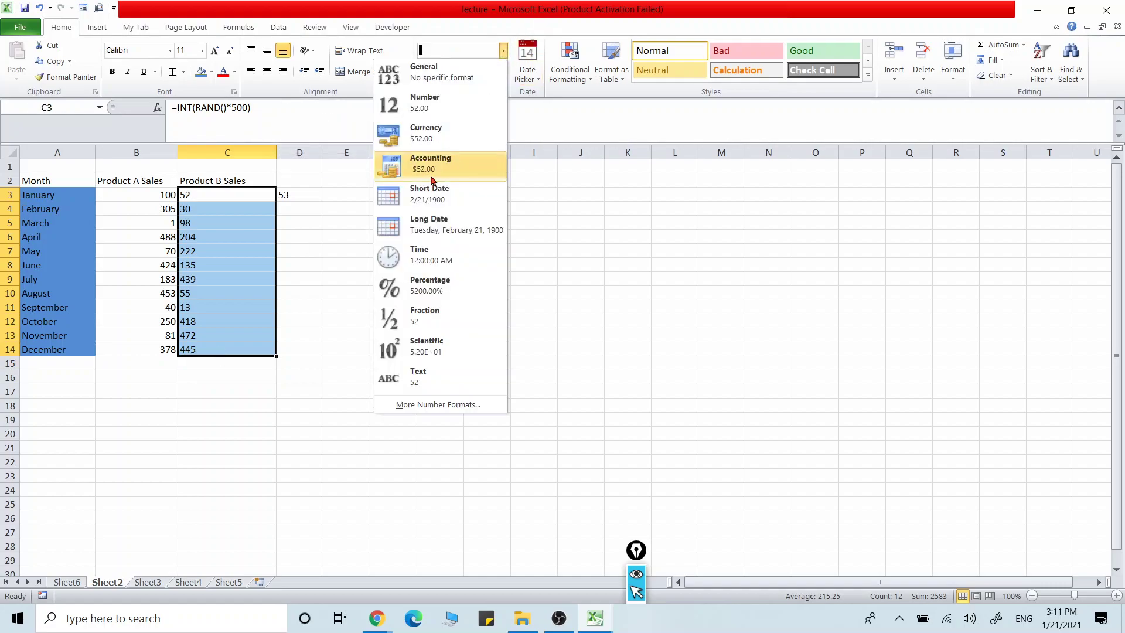
pyautogui.click(414, 373)
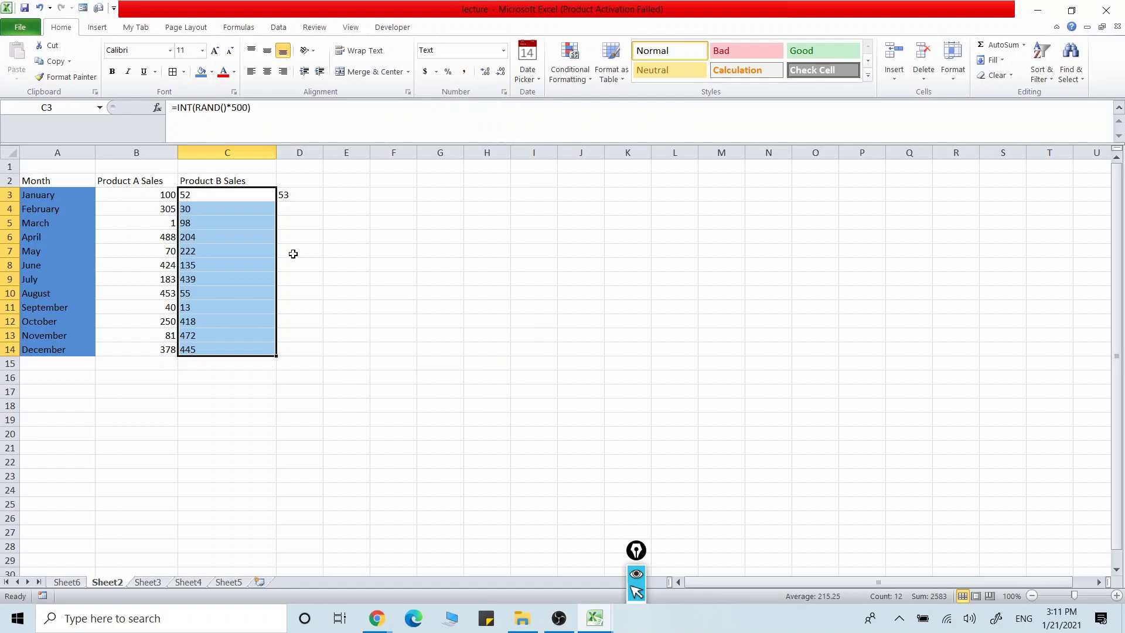
# Compare the contents of cell C3 with the formula in cell D3.
pyautogui.click(228, 196)
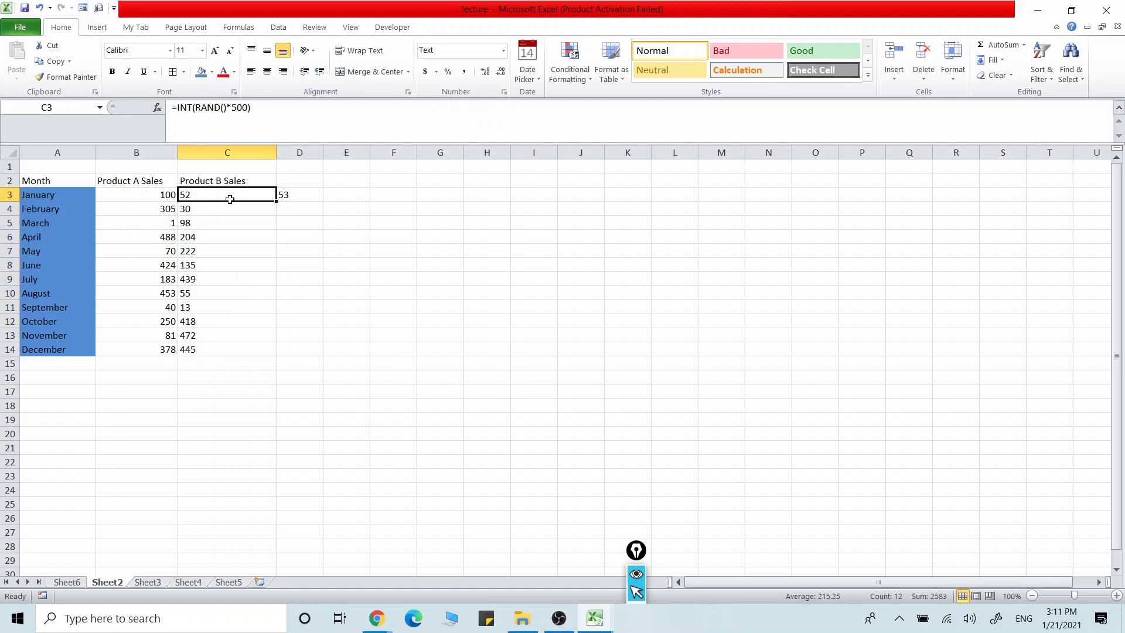
pyautogui.click(300, 196)
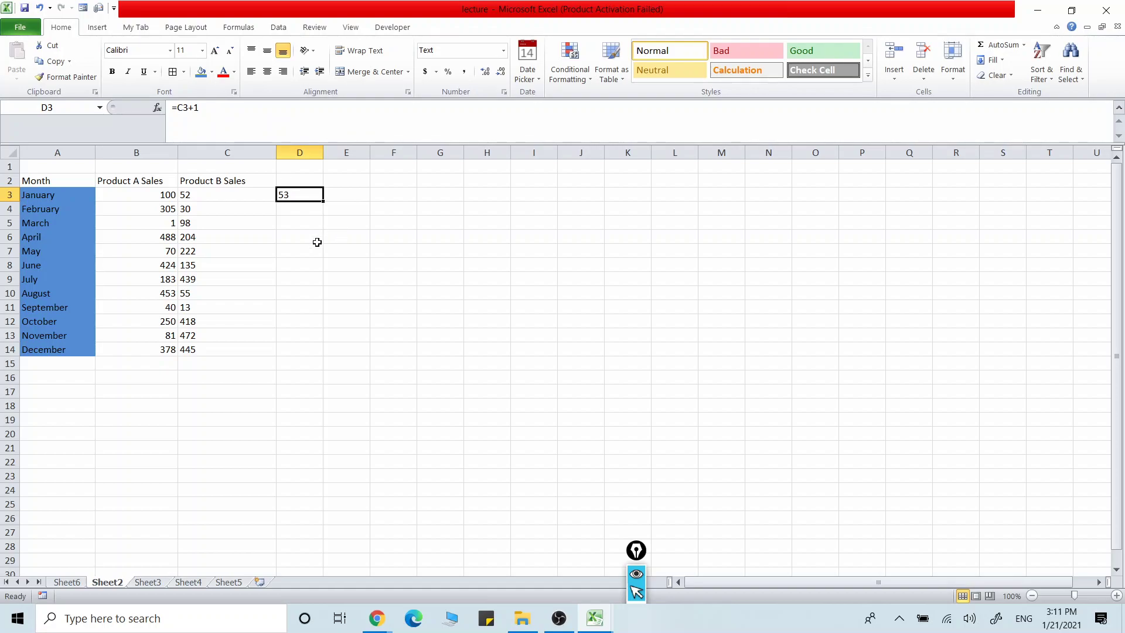
pyautogui.click(305, 233)
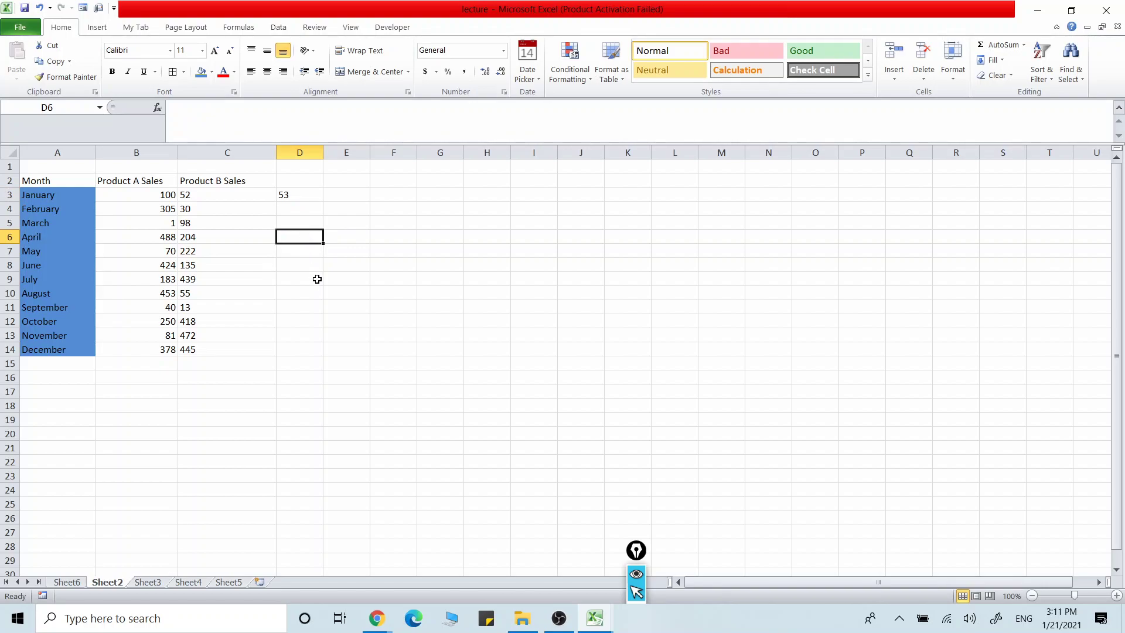
pyautogui.click(359, 331)
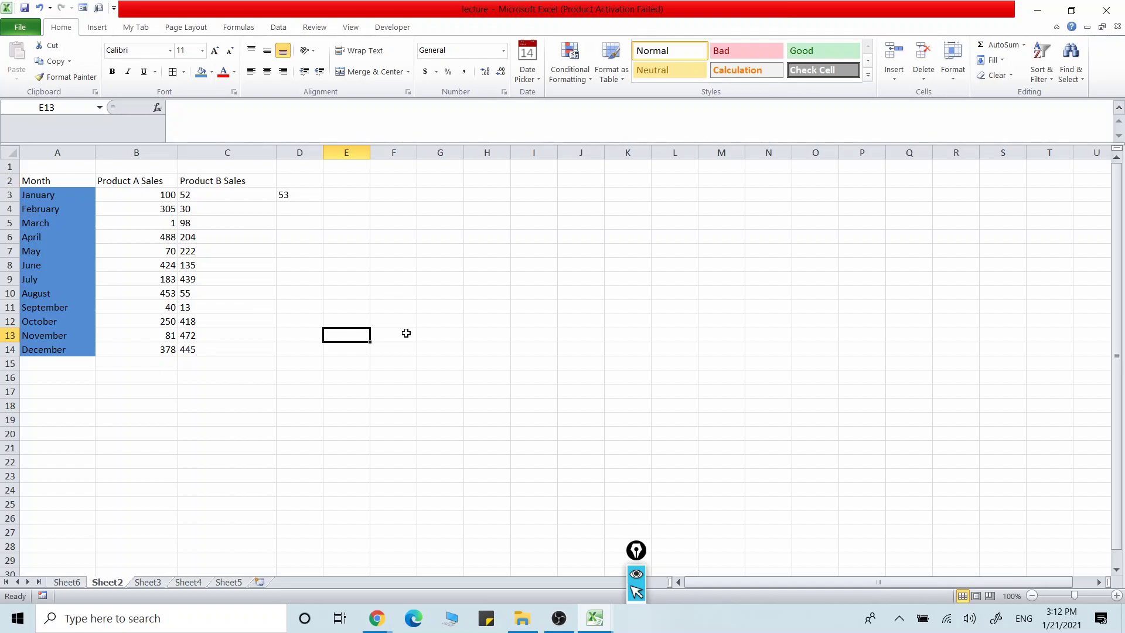
# Open the print preview of the sales sheet and save the workbook.
pyautogui.hotkey('ctrl', 'p')
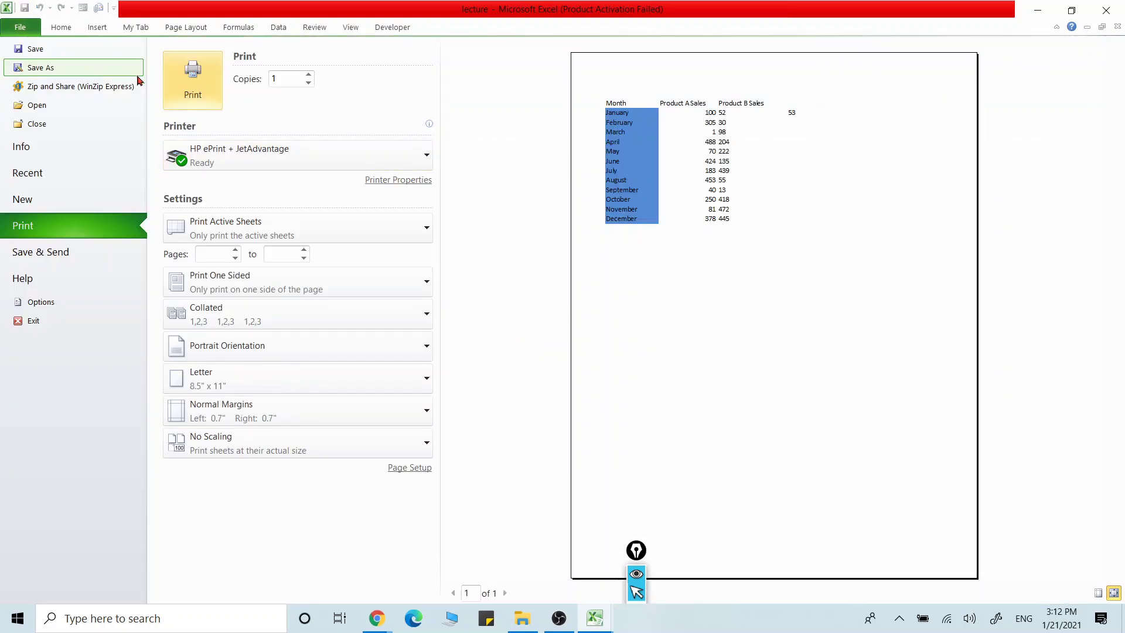
pyautogui.click(46, 54)
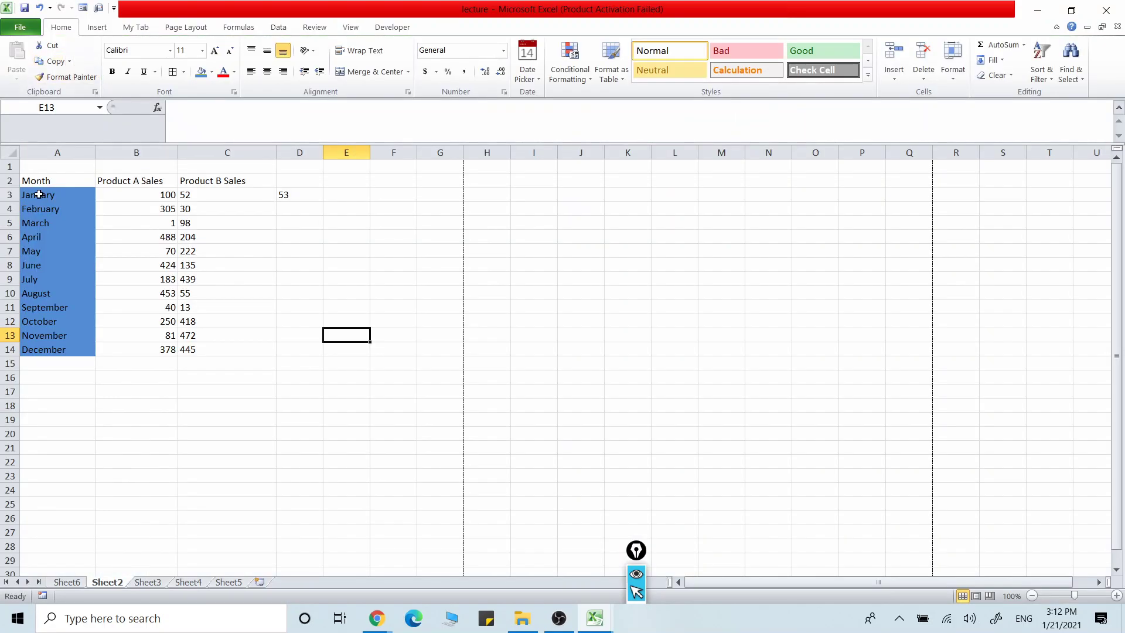
# Create a new blank workbook.
pyautogui.click(524, 333)
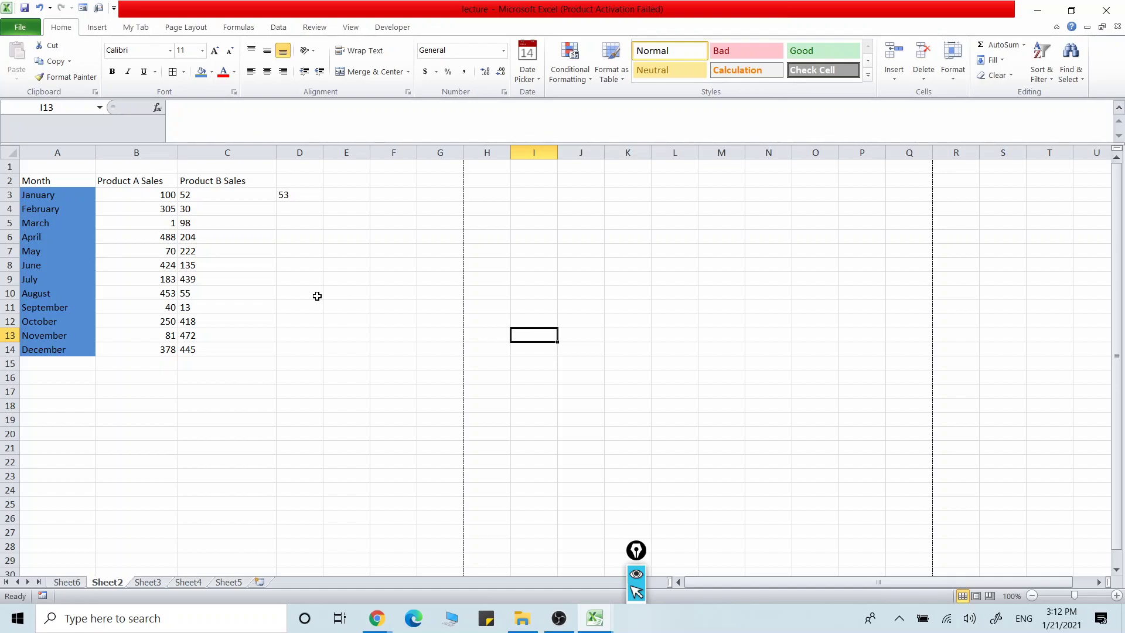
pyautogui.hotkey('ctrl', 'n')
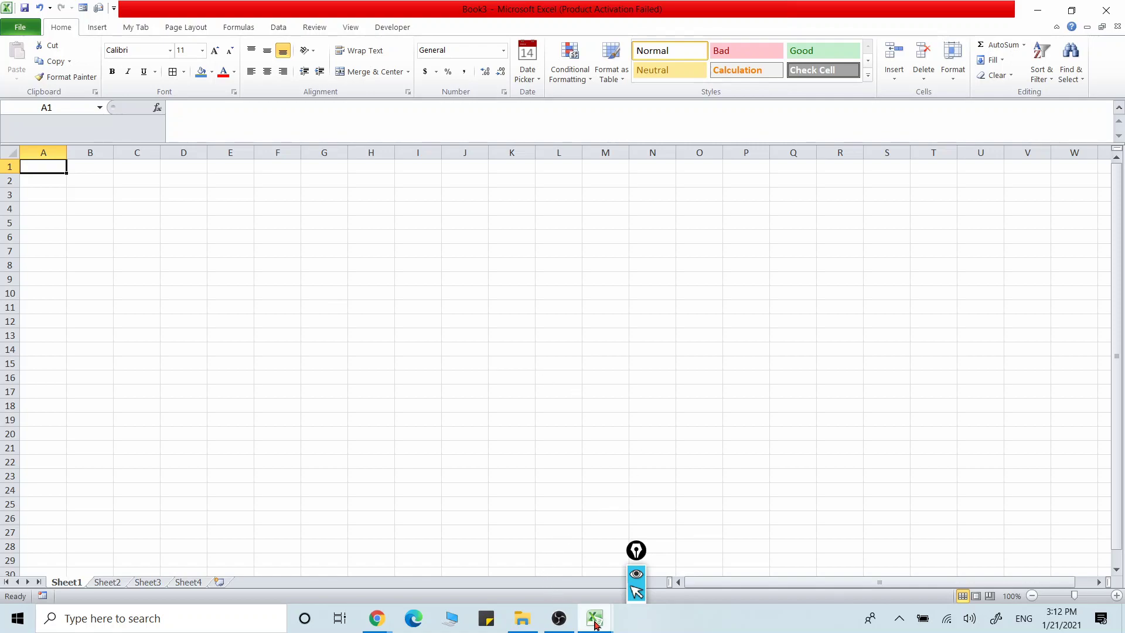
# Switch to the lecture workbook and copy April's Product B sales formula from C6 into cell F6.
pyautogui.moveTo(595, 624)
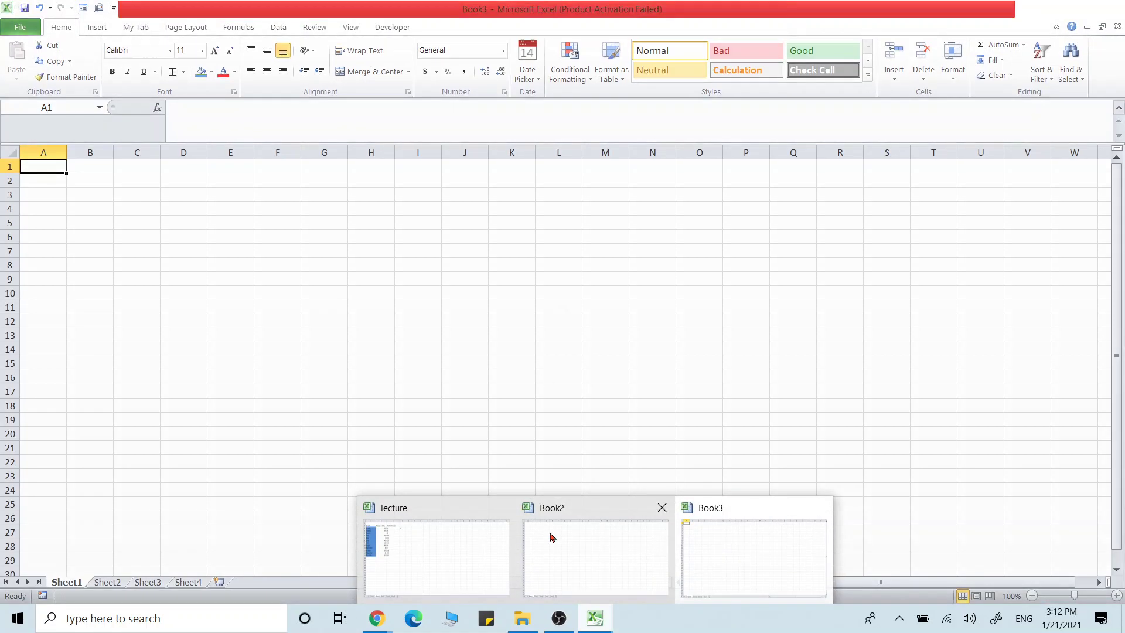
pyautogui.click(459, 537)
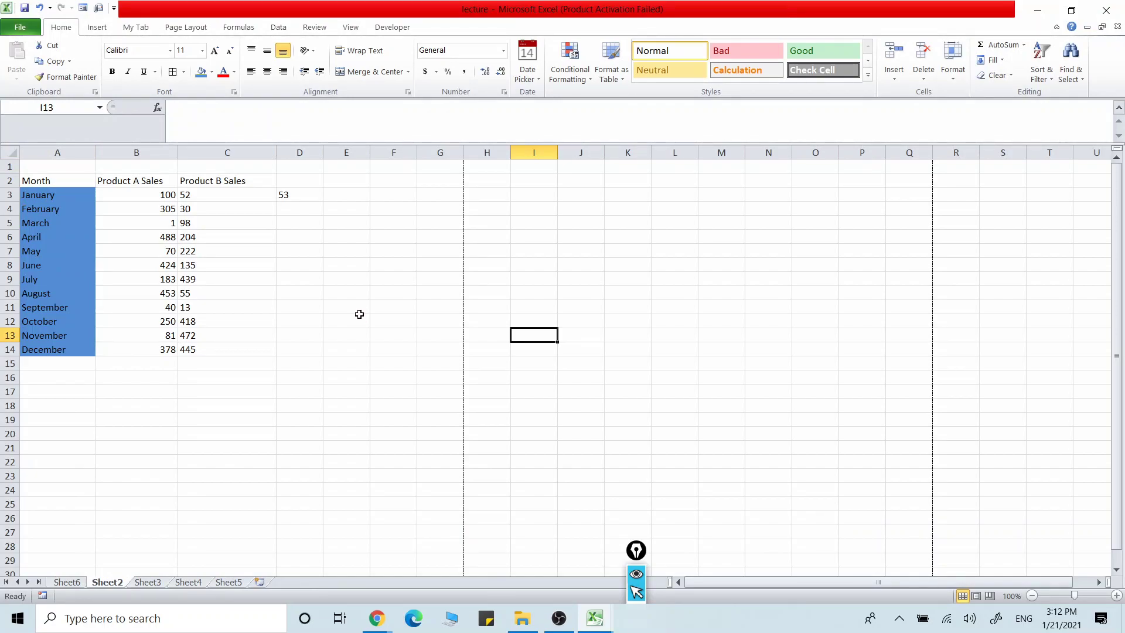
pyautogui.click(214, 236)
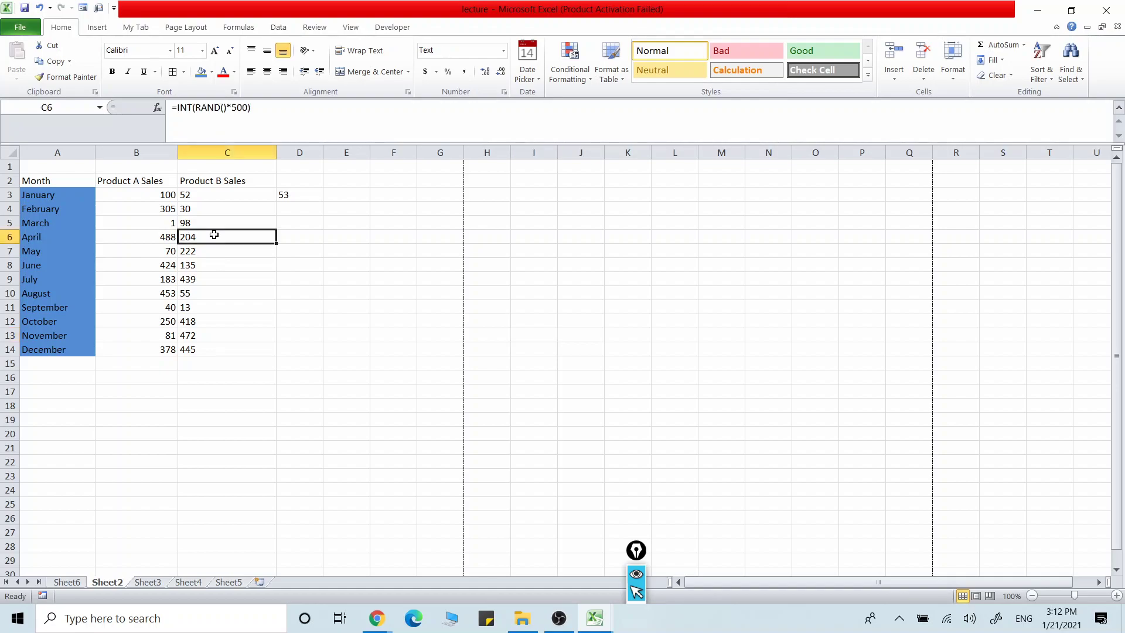
pyautogui.hotkey('ctrl', 'c')
pyautogui.click(396, 236)
pyautogui.hotkey('ctrl', 'v')
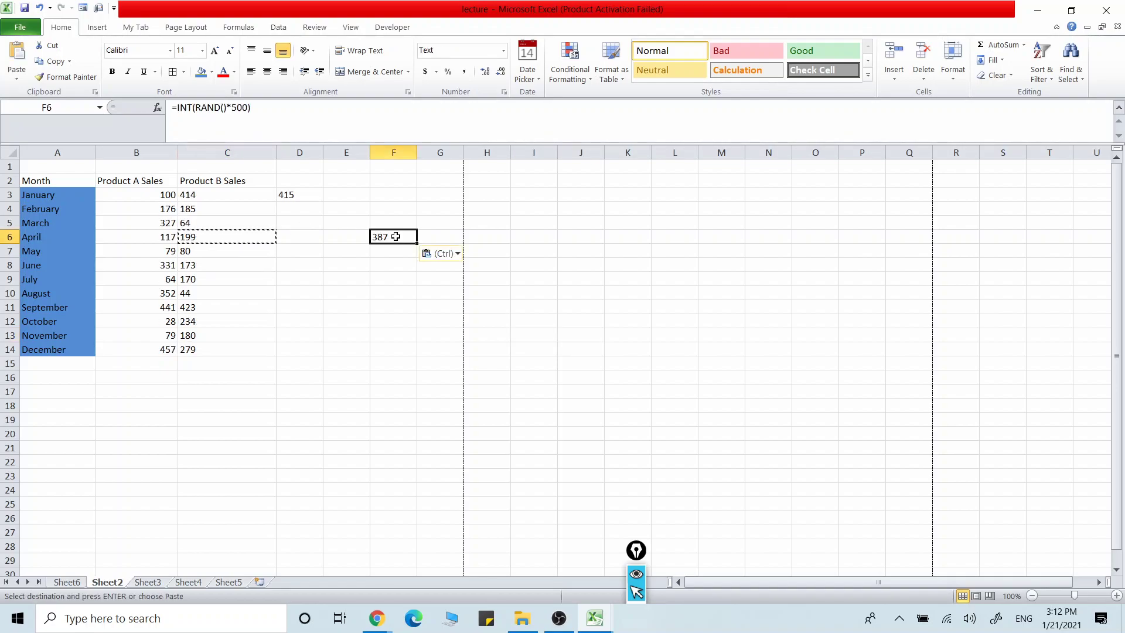
# Select an empty cell in row 18 below the table and jump to the start of that row.
pyautogui.click(411, 328)
pyautogui.click(371, 410)
pyautogui.press('Home')
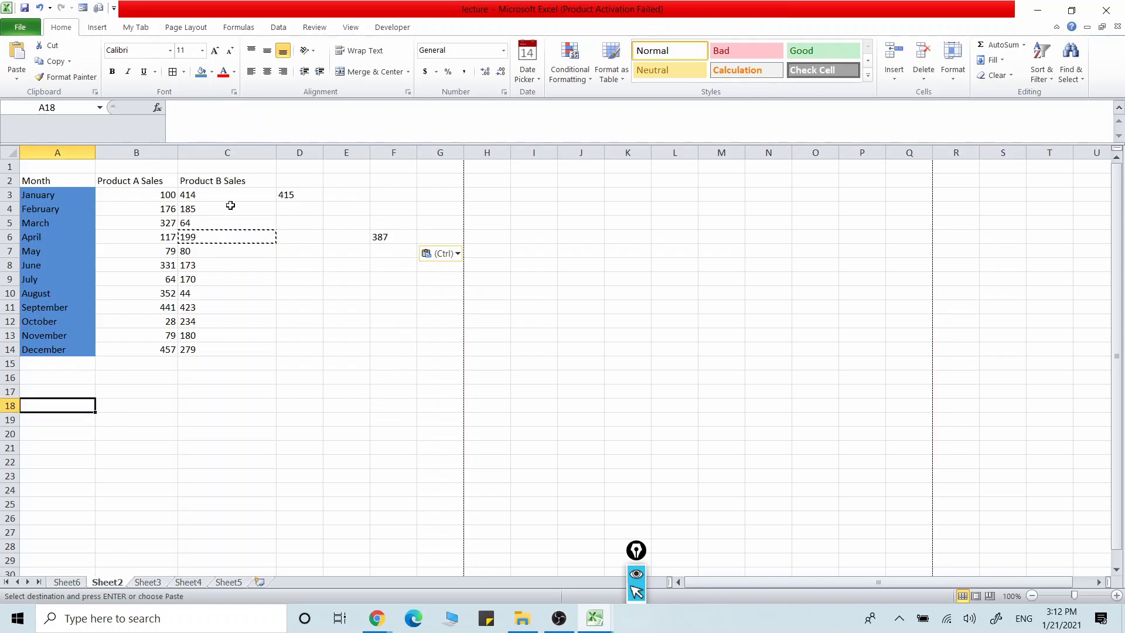
# Inspect the formula pasted in cell F6.
pyautogui.click(401, 237)
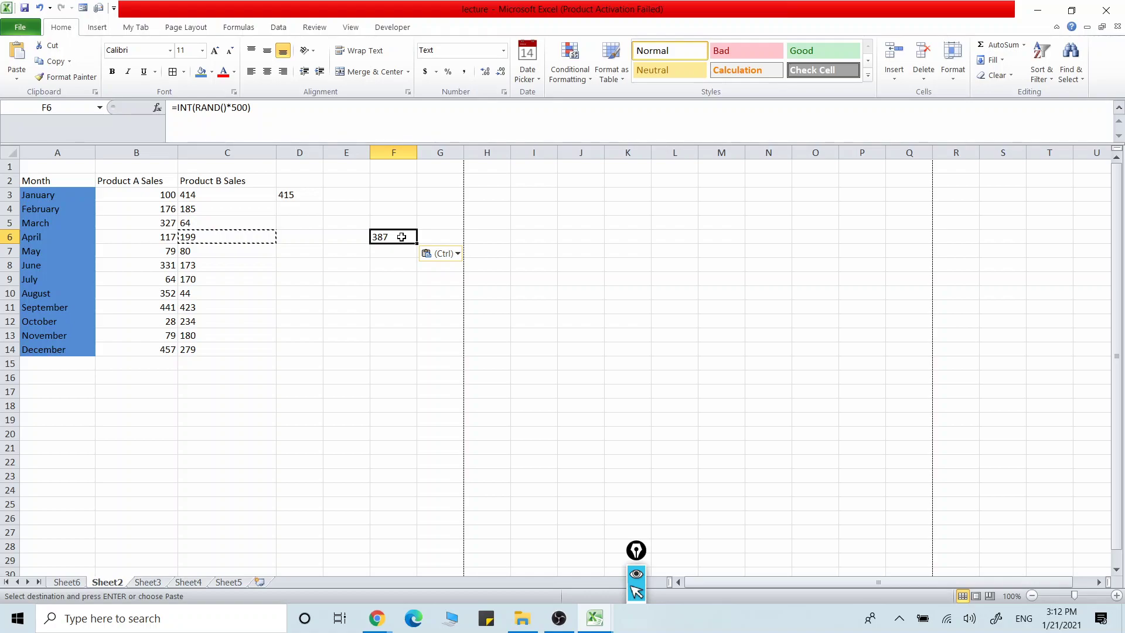
pyautogui.click(364, 304)
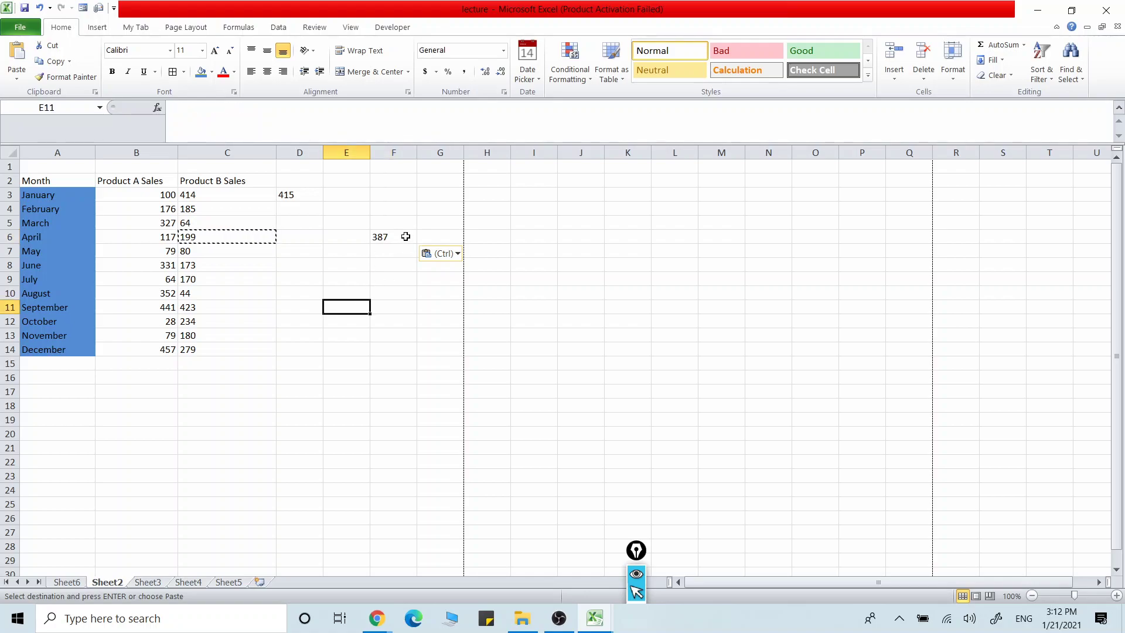
pyautogui.click(405, 237)
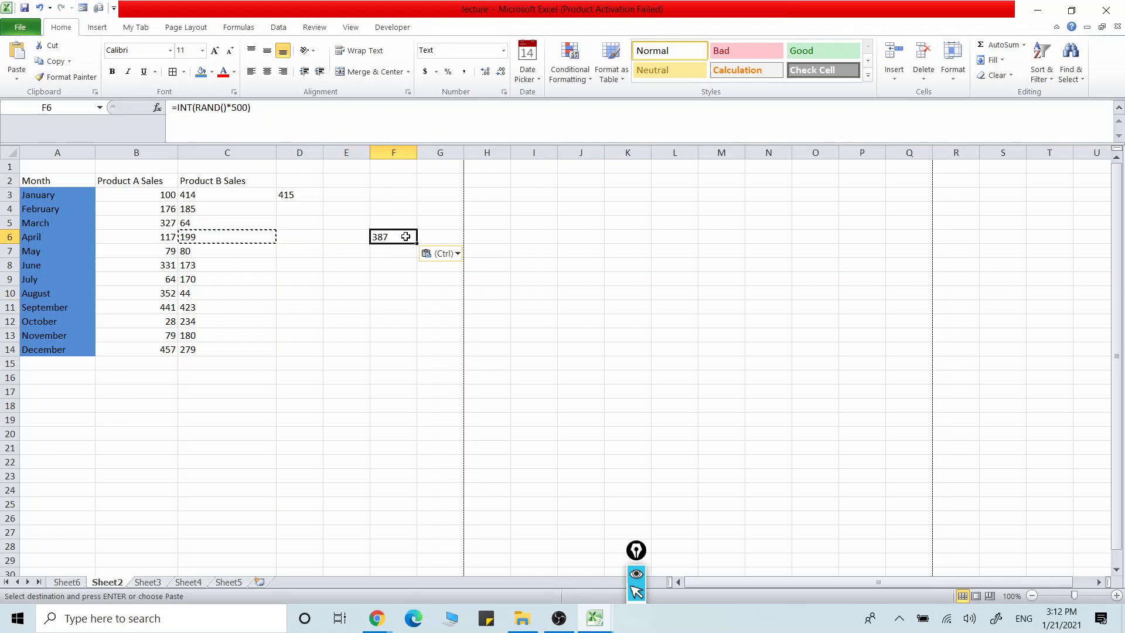
pyautogui.click(394, 265)
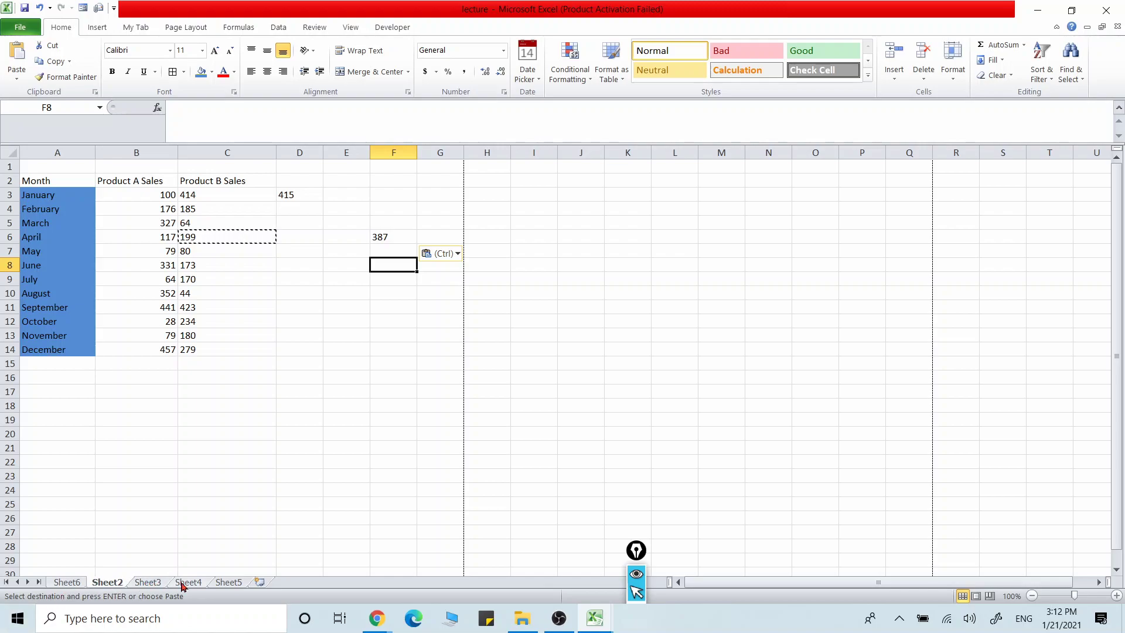
# Insert a new worksheet before Sheet5 and return to the sales table on Sheet2.
pyautogui.click(240, 581)
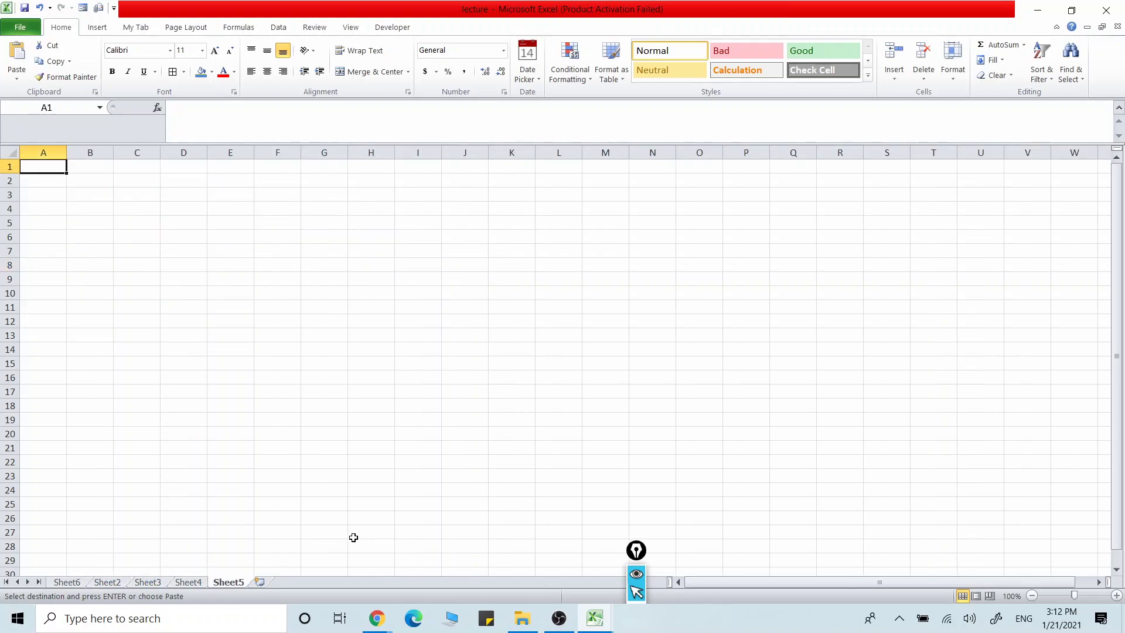
pyautogui.hotkey('shift', 'F11')
pyautogui.click(66, 583)
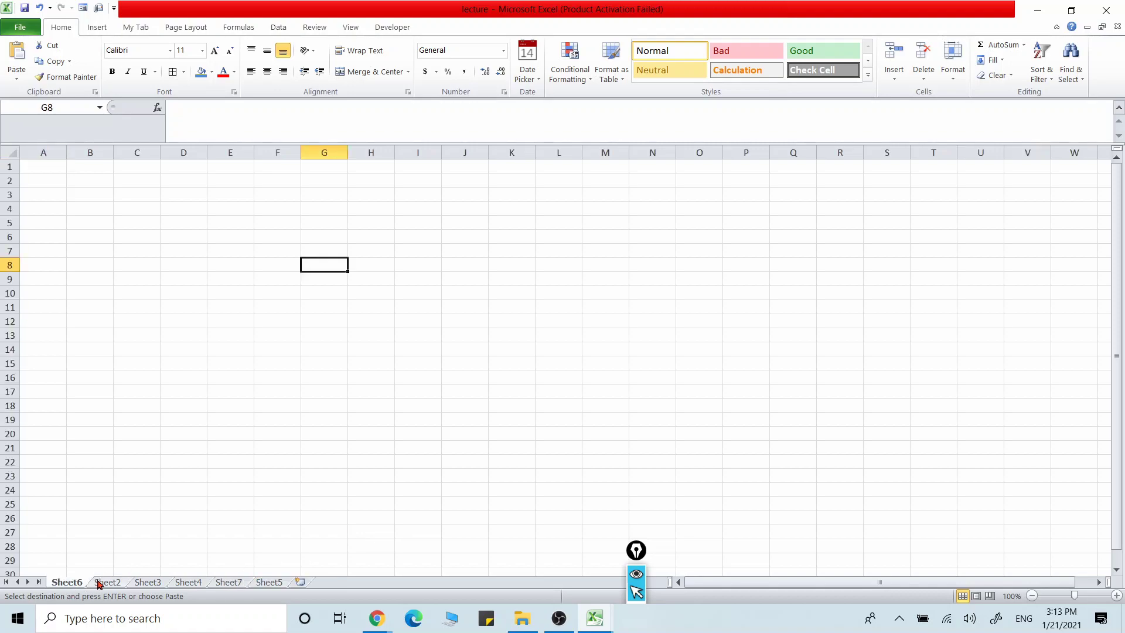
pyautogui.click(108, 582)
pyautogui.click(278, 378)
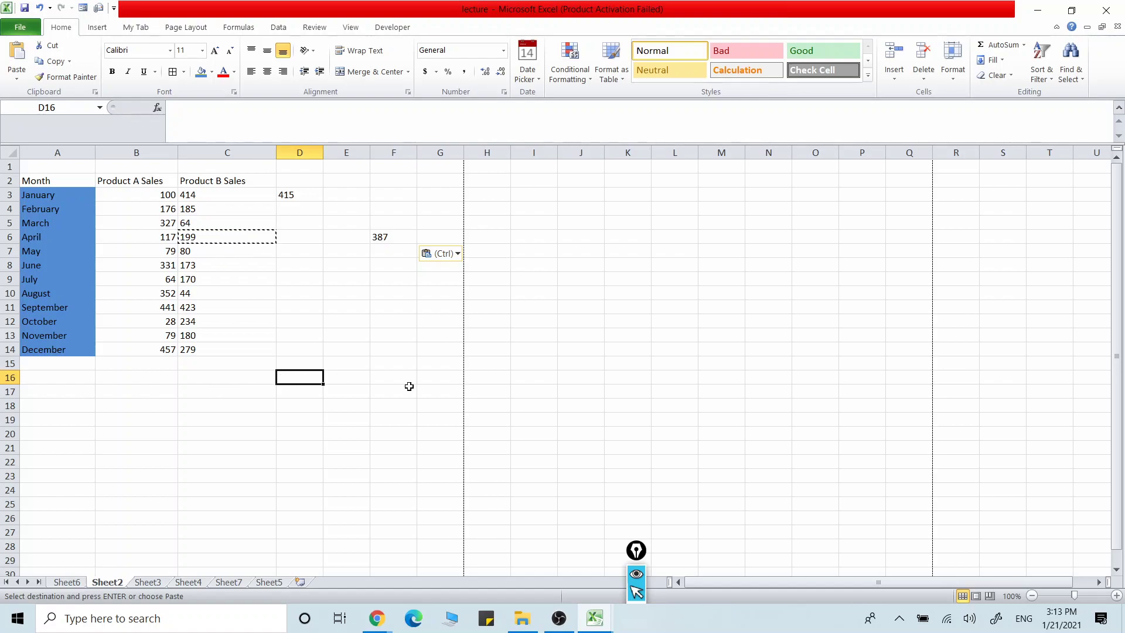
# Browse the Math & Trig functions and the function categories in Insert Function for cell D16, then cancel.
pyautogui.hotkey('shift', 'F3')
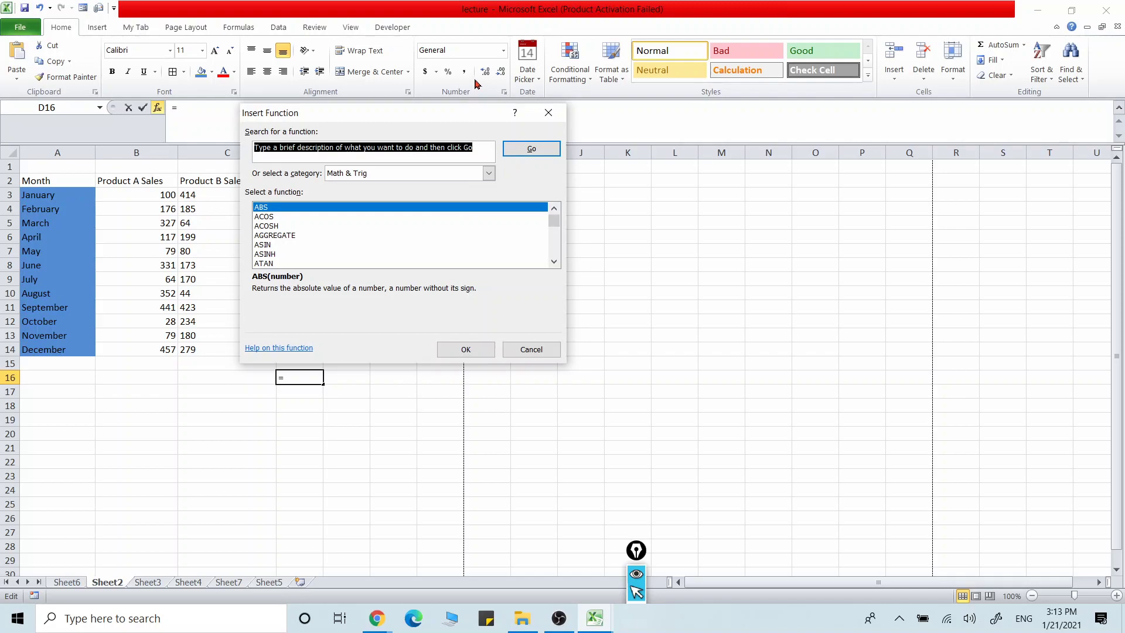
pyautogui.moveTo(463, 117); pyautogui.dragTo(587, 207)
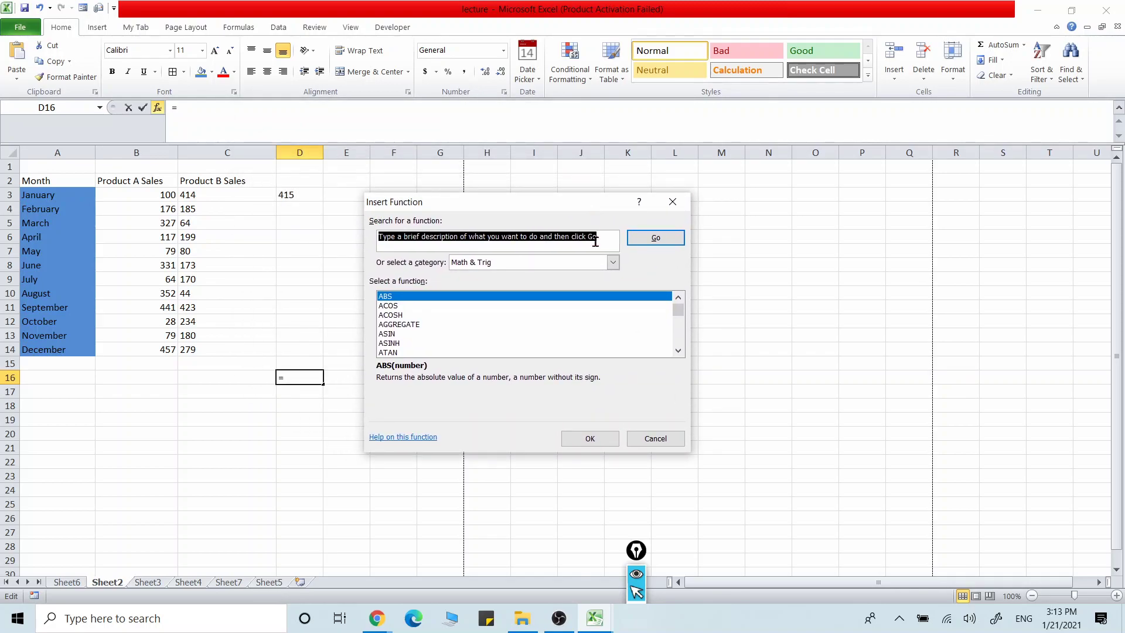
pyautogui.click(677, 331)
pyautogui.moveTo(677, 331); pyautogui.dragTo(677, 360)
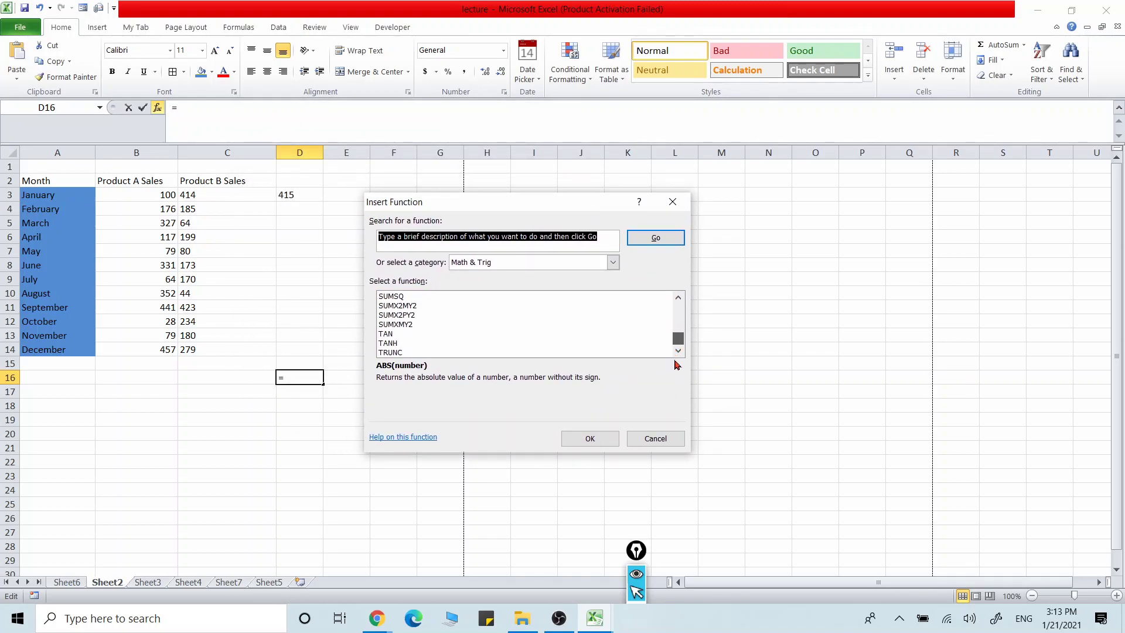
pyautogui.click(619, 265)
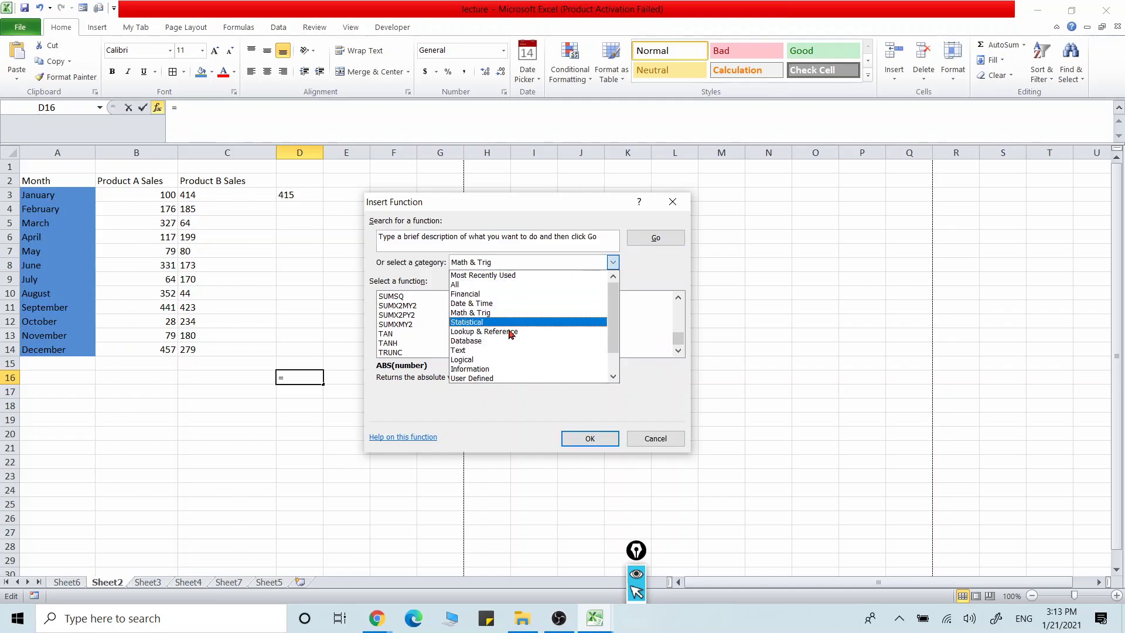
pyautogui.scroll(-1, 611, 330)
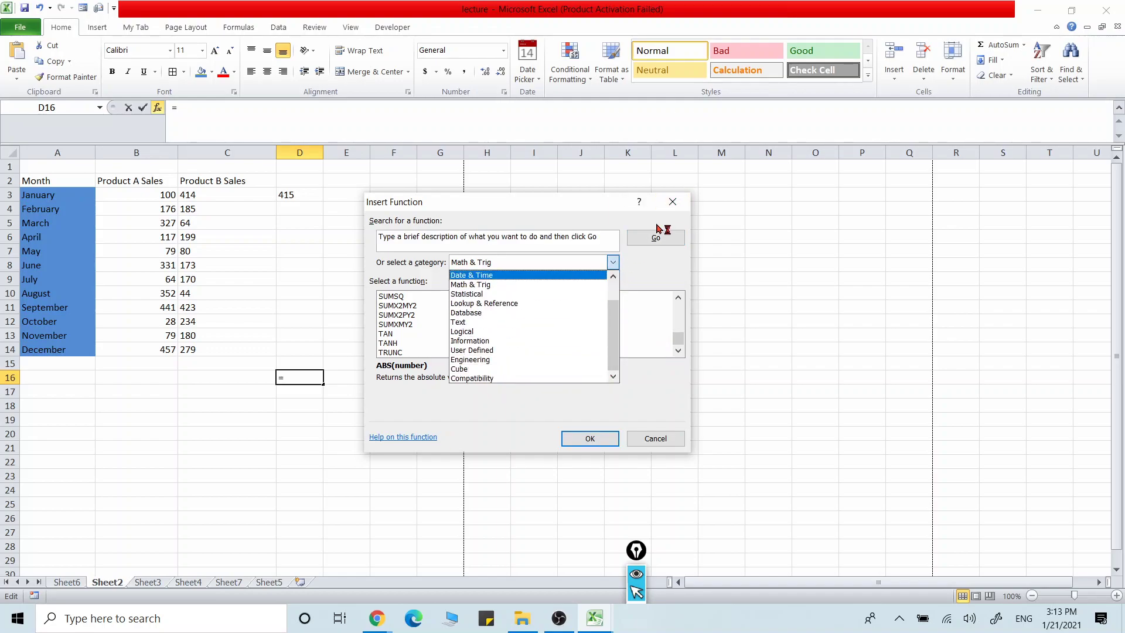
pyautogui.click(672, 202)
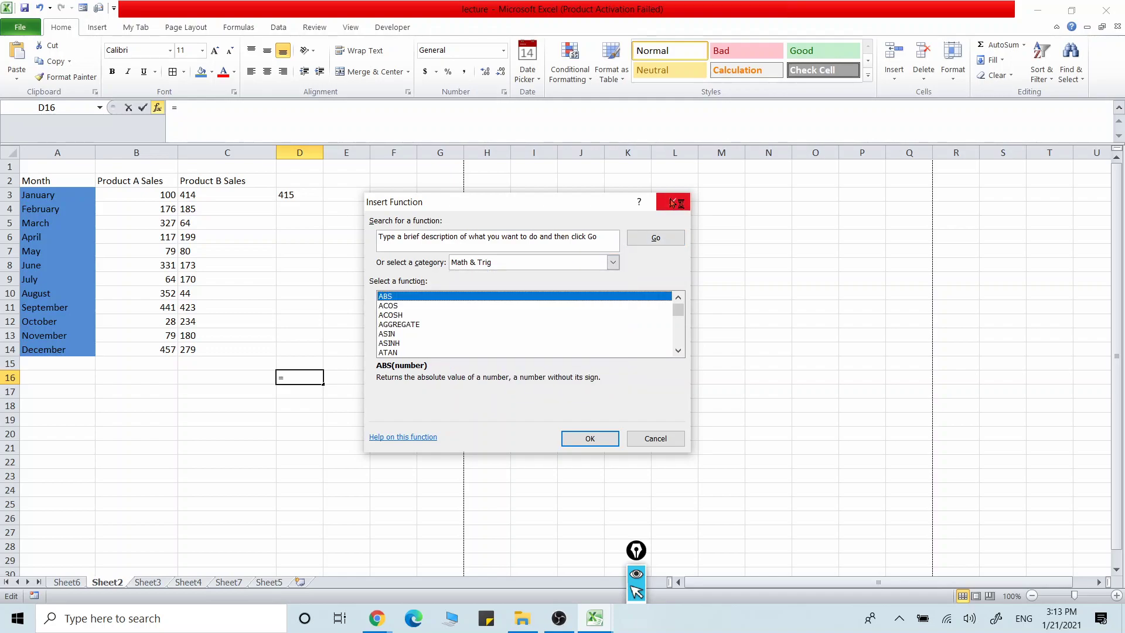
pyautogui.click(672, 202)
pyautogui.click(315, 262)
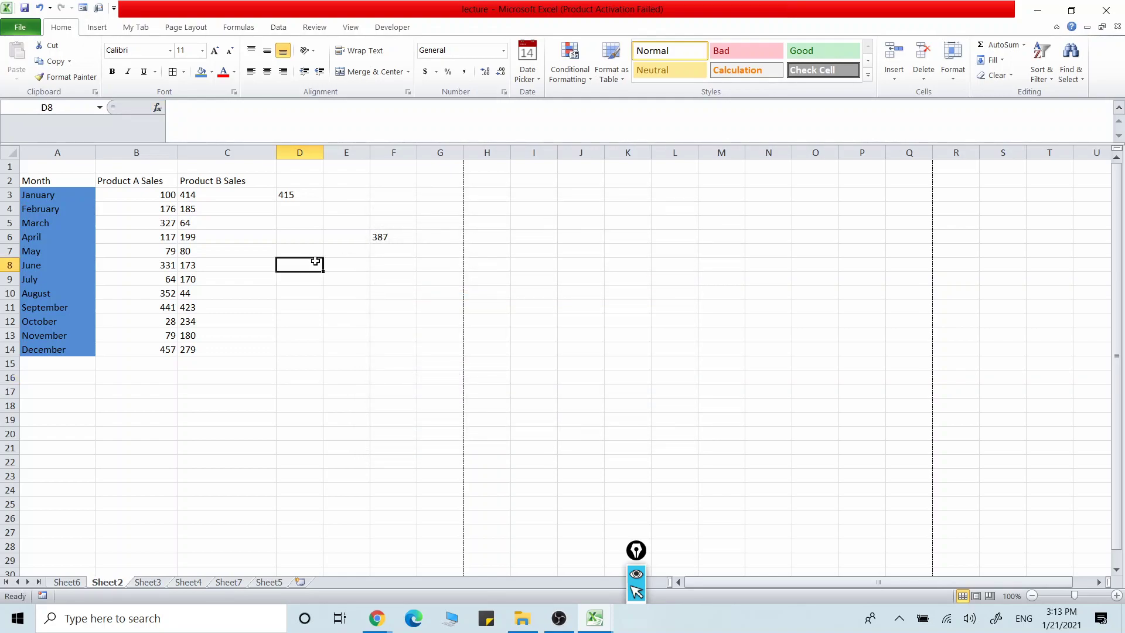
pyautogui.click(233, 29)
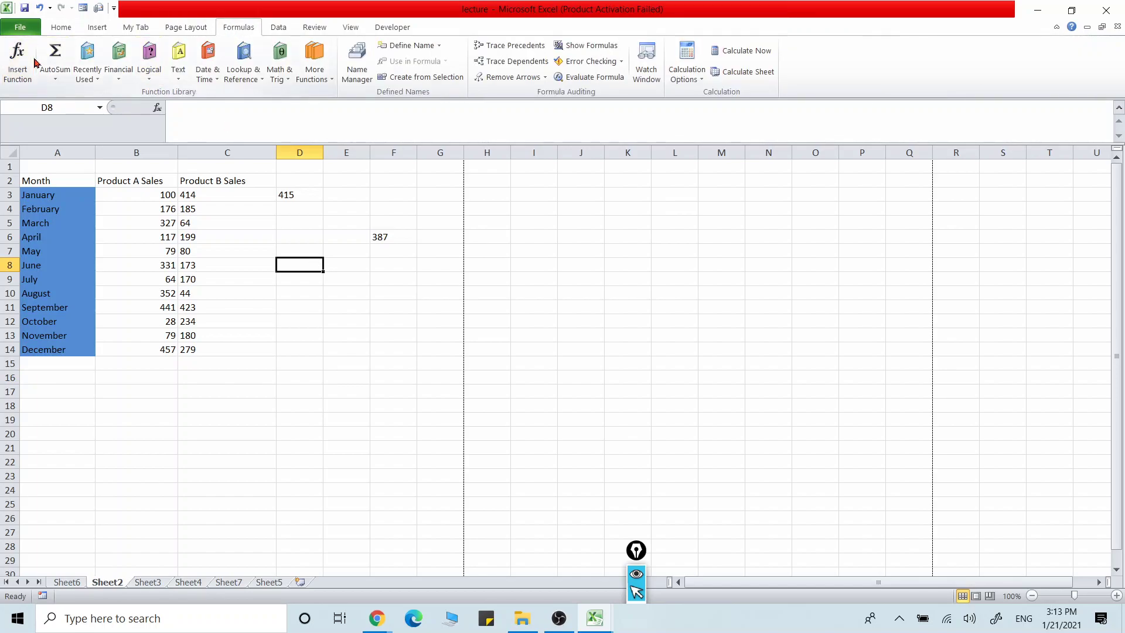
pyautogui.click(410, 351)
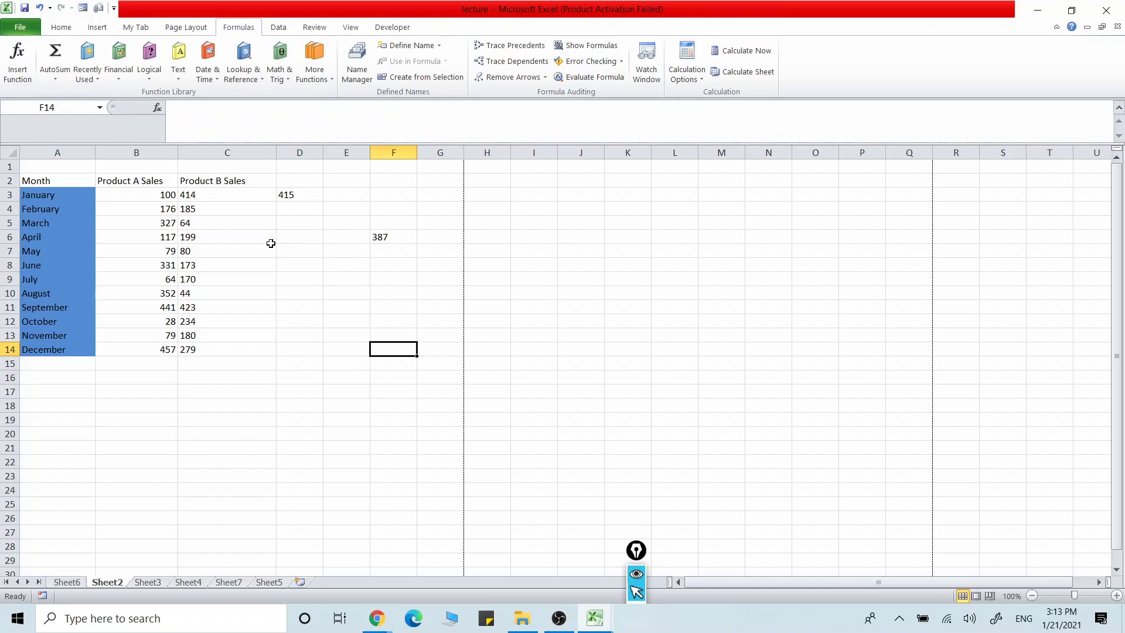